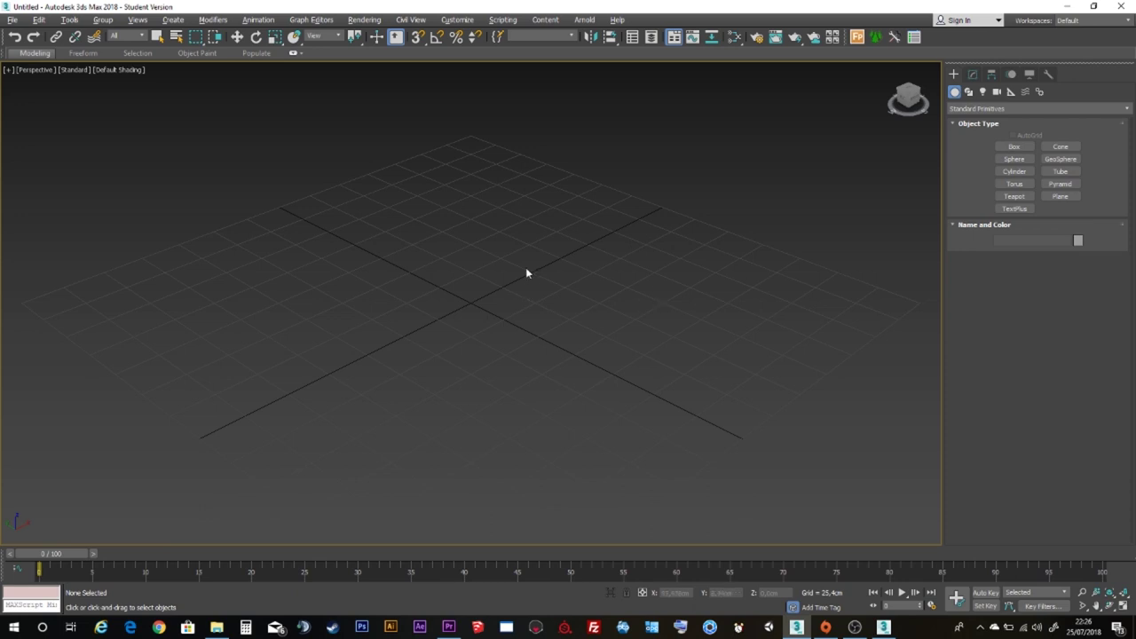
Create a flat box, Box001, about 225 × 165 × 80 cm on the grid, with edged faces shown.
click(1014, 146)
mouse_move(264, 276)
mouse_down()
mouse_move(462, 412)
mouse_move(750, 310)
mouse_up()
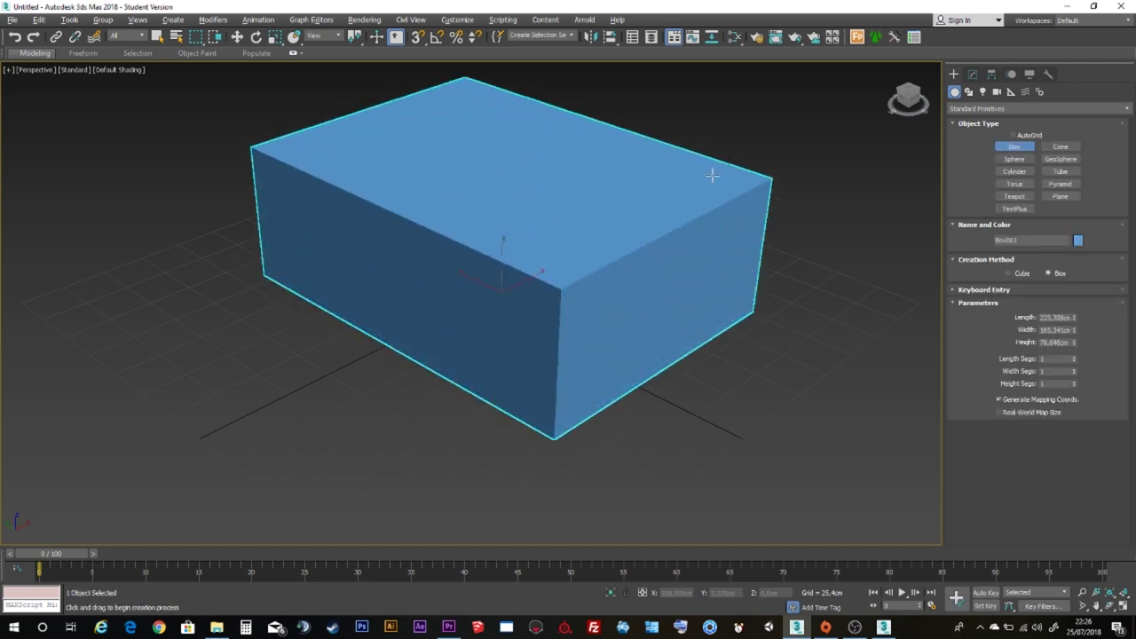
key(F4)
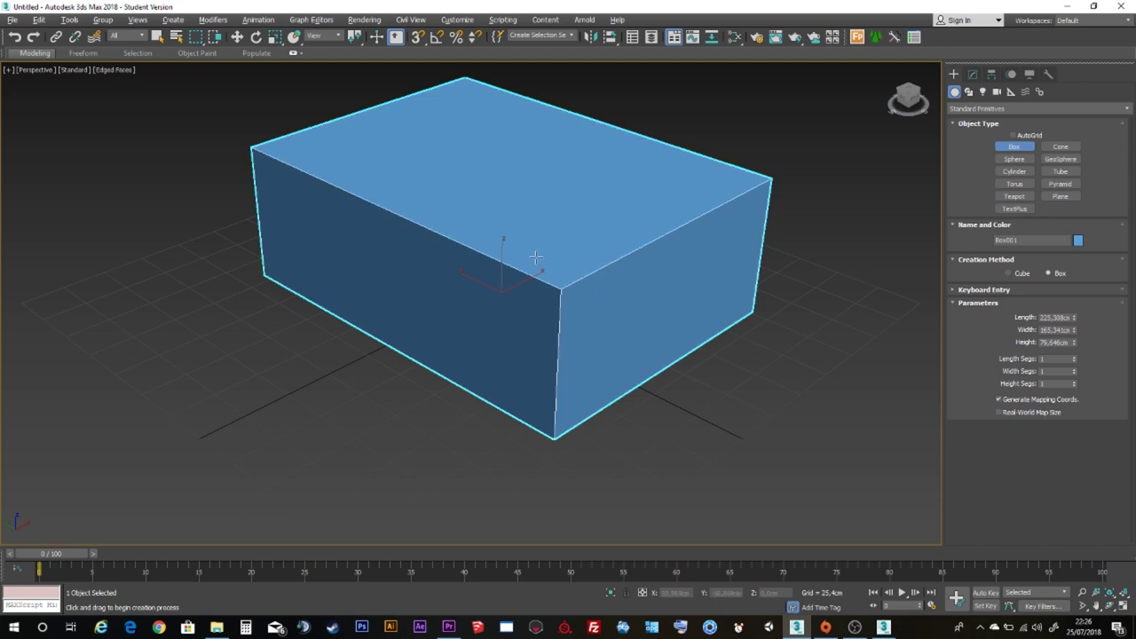
click(971, 73)
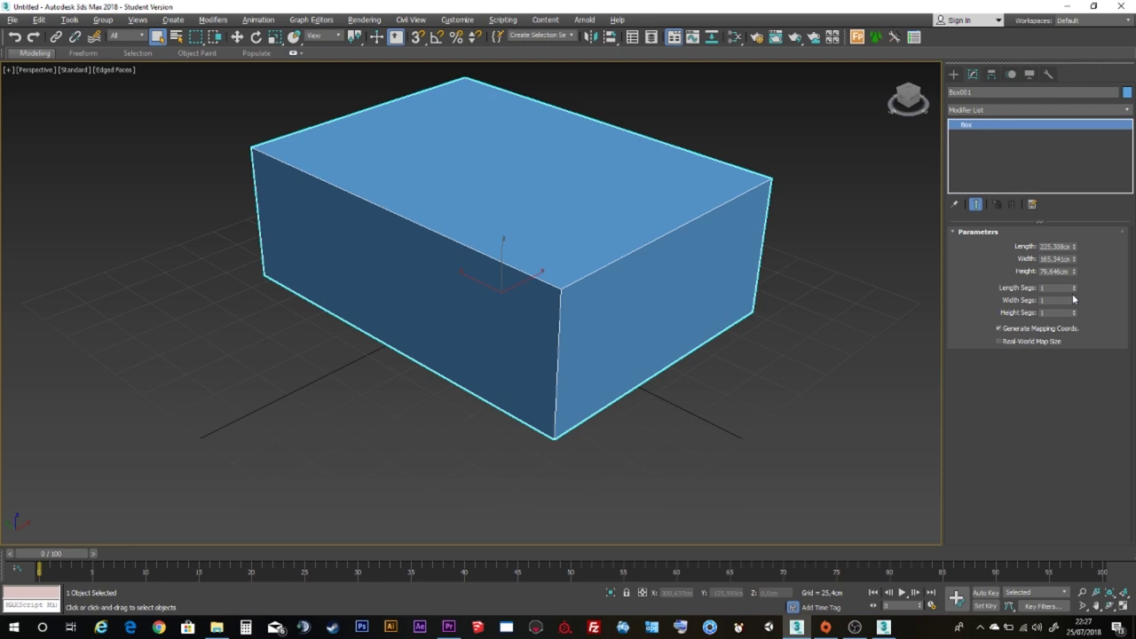
Give Box001 two width segments.
click(1074, 287)
click(1074, 291)
click(1074, 299)
Zero Box001's X and Y position so it sits at the grid origin.
click(236, 36)
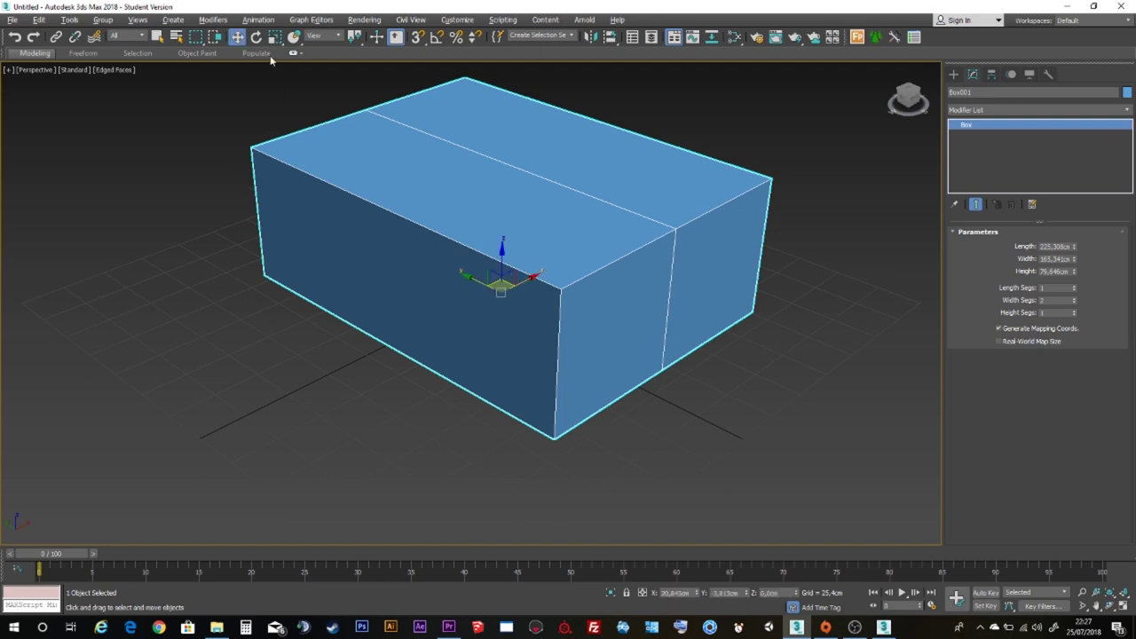
right_click(697, 597)
click(695, 596)
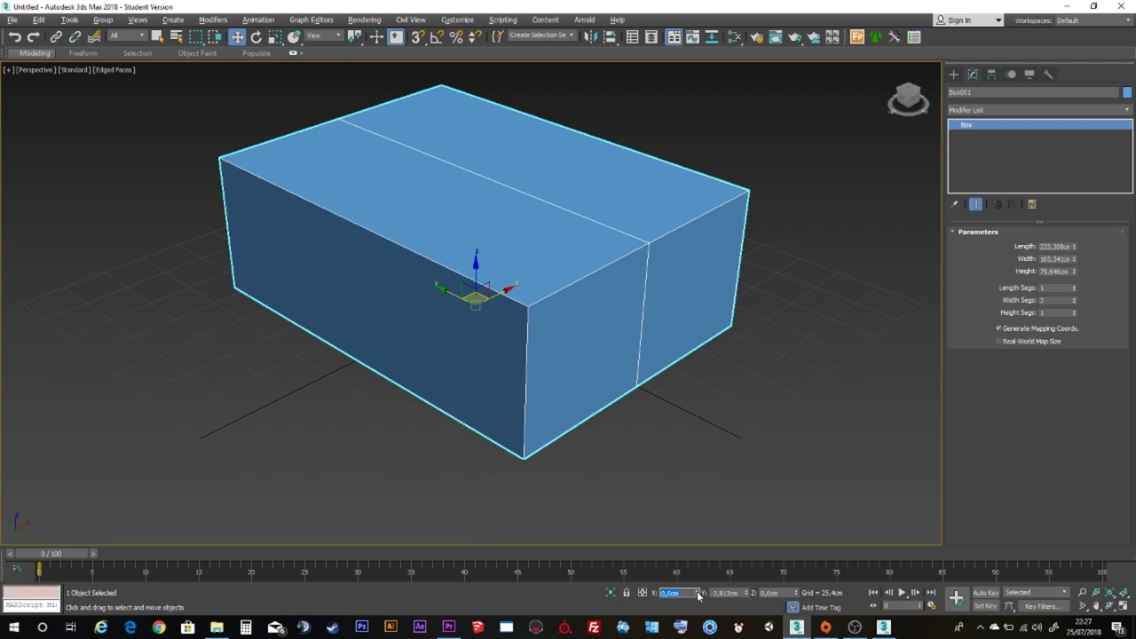
right_click(748, 595)
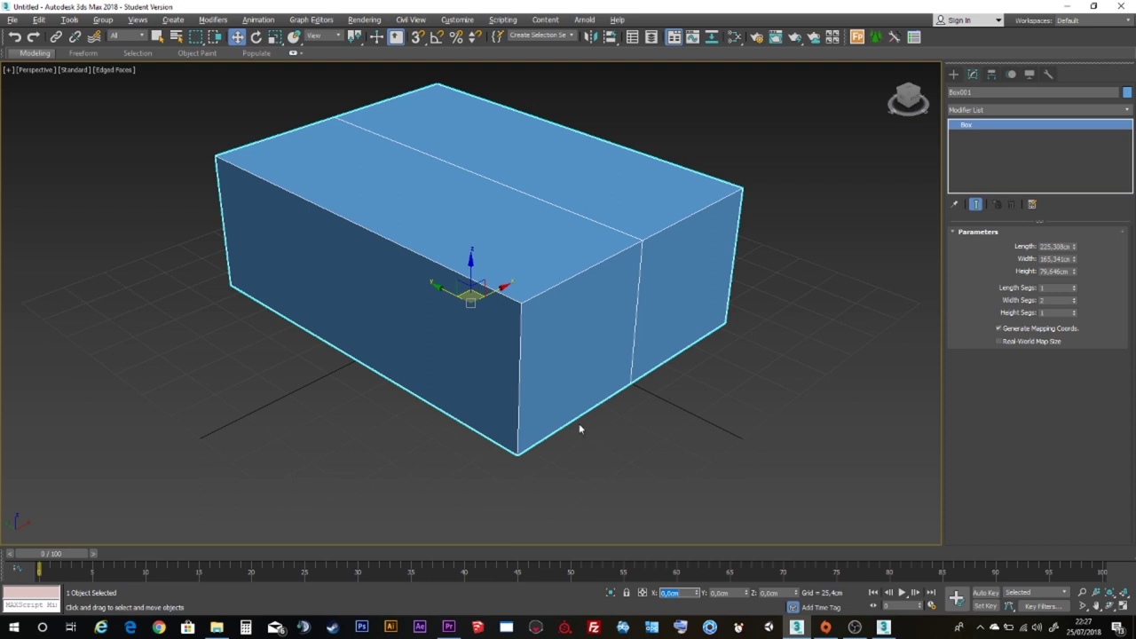
right_click(536, 295)
mouse_move(560, 417)
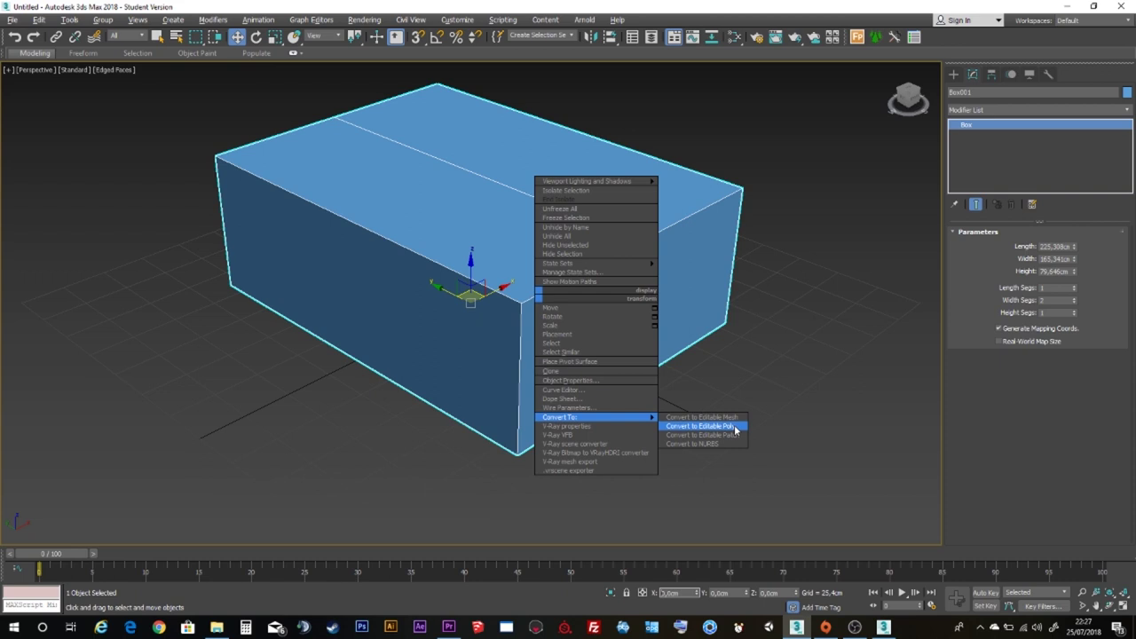
Convert Box001 to an Editable Poly and rename it 'Vaisseau'.
click(721, 427)
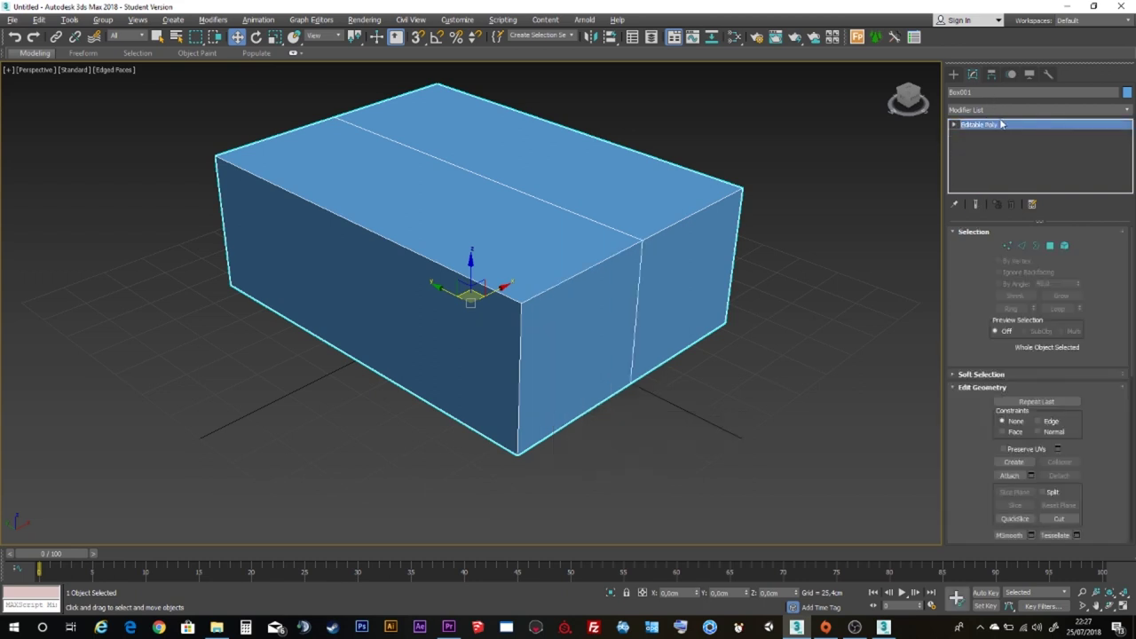
click(994, 93)
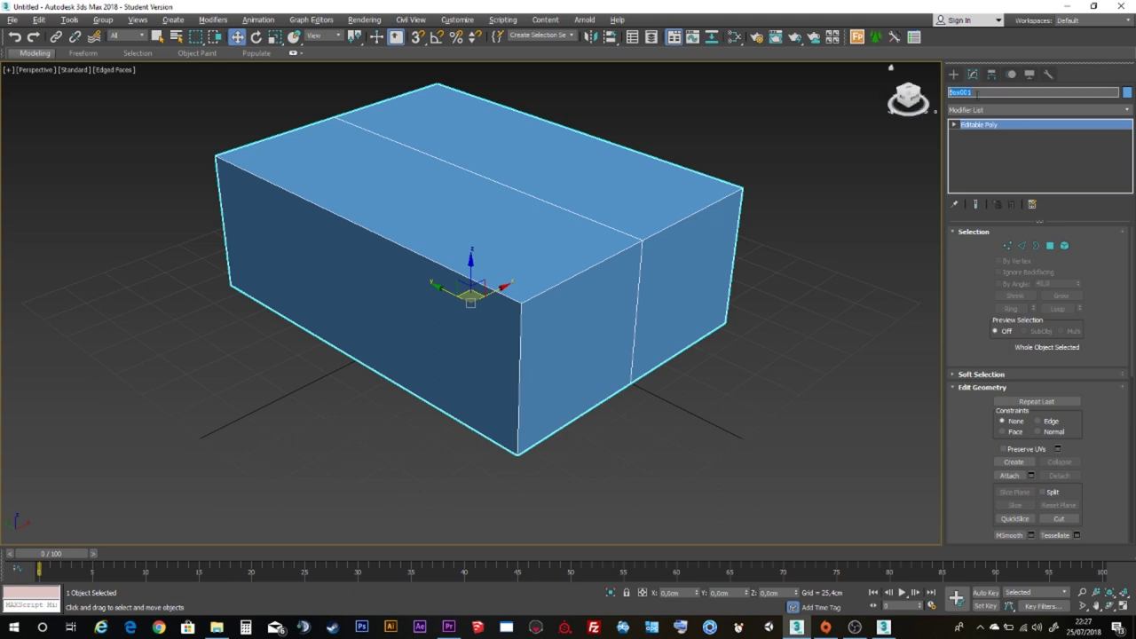
key(BackSpace)
text(Valiseus)
key(Return)
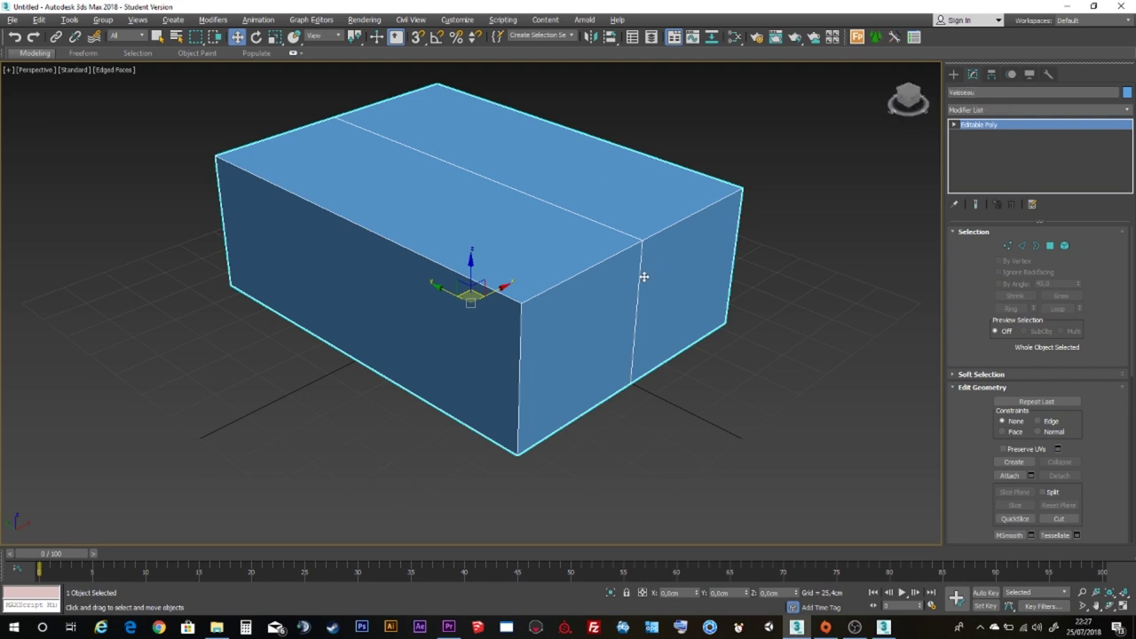
alt+middle_drag(738, 313, 624, 322)
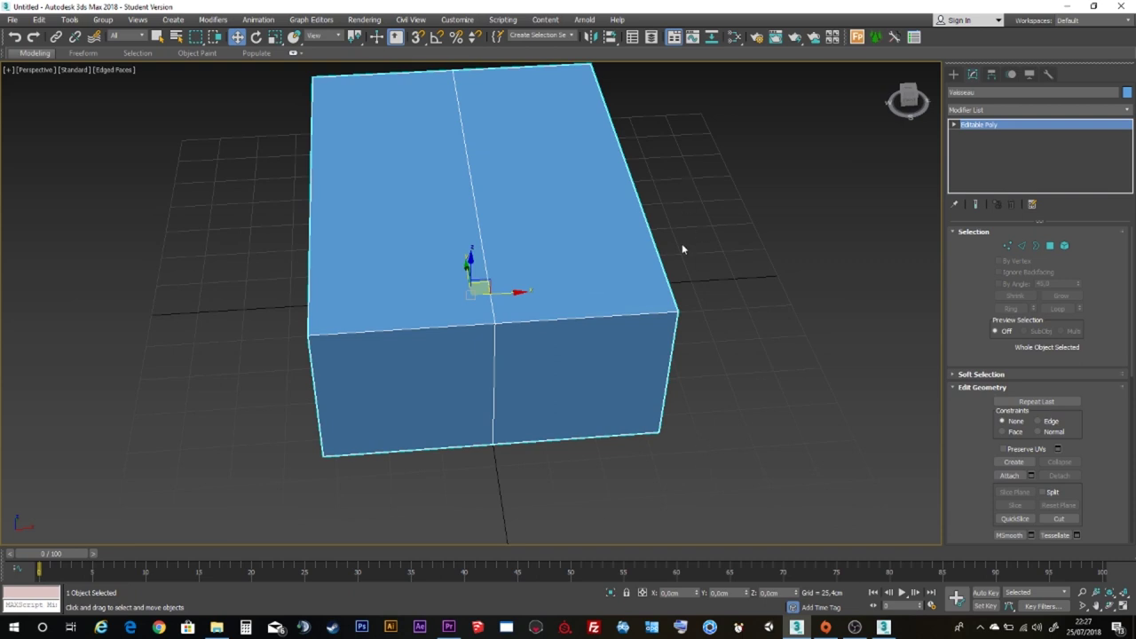
scroll(682, 249, down, 3)
middle_drag(680, 254, 616, 240)
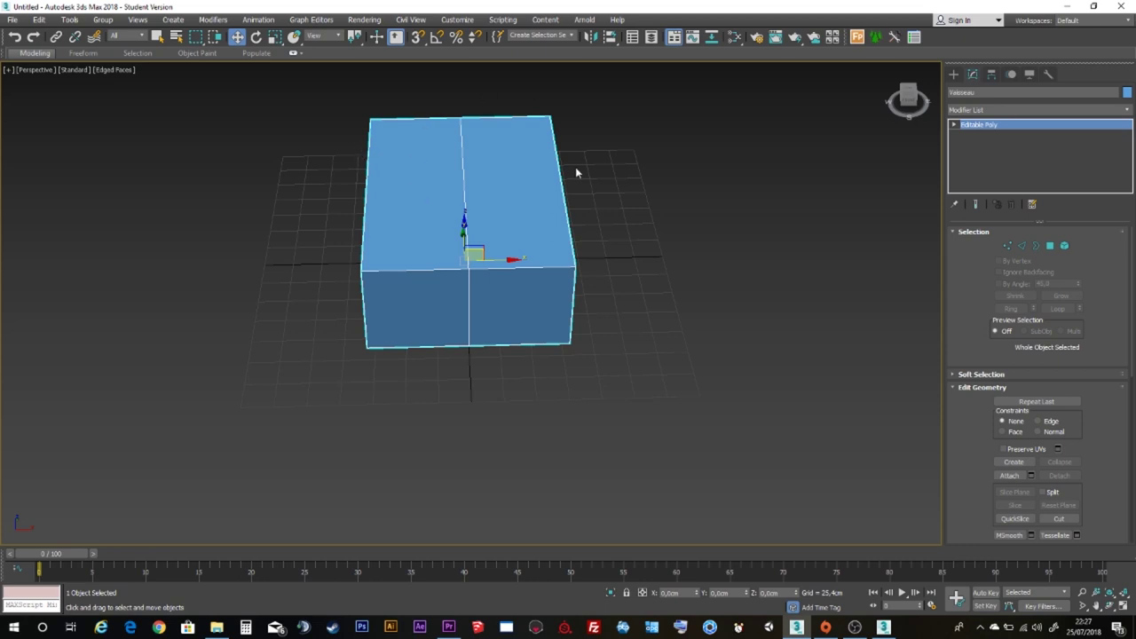
Select the five right-half polygons of Vaisseau and delete them.
click(1050, 246)
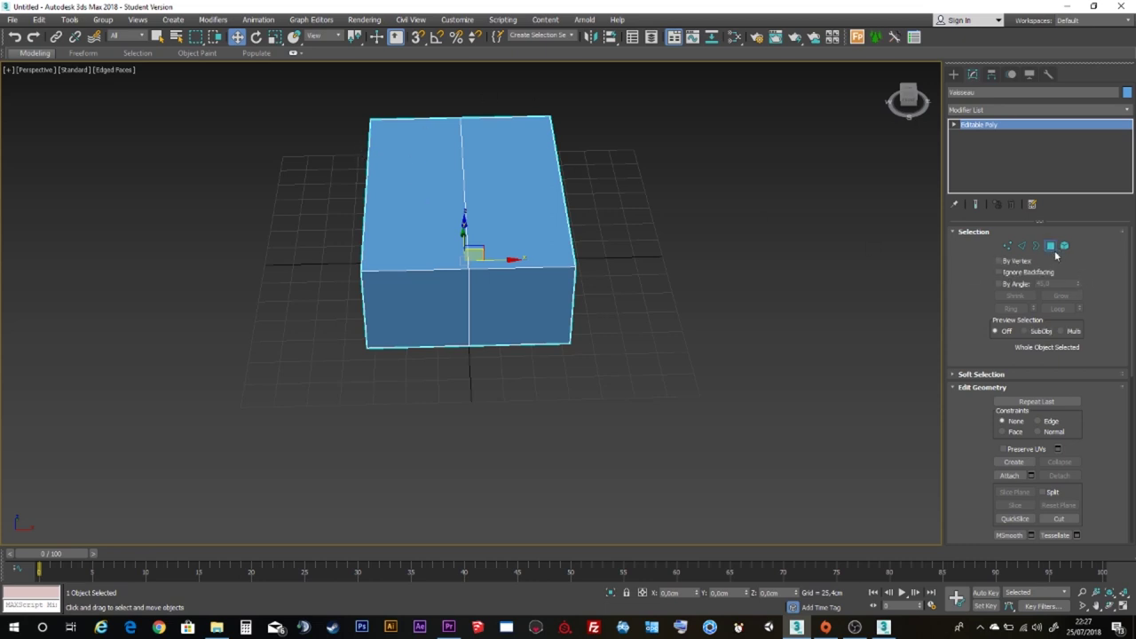
click(536, 204)
ctrl+click(532, 292)
mouse_move(551, 306)
alt+middle_down()
mouse_move(580, 292)
mouse_move(667, 290)
mouse_move(513, 328)
alt+middle_up()
ctrl+click(670, 303)
mouse_move(670, 303)
alt+middle_down()
mouse_move(687, 322)
mouse_move(758, 312)
mouse_move(743, 322)
alt+middle_up()
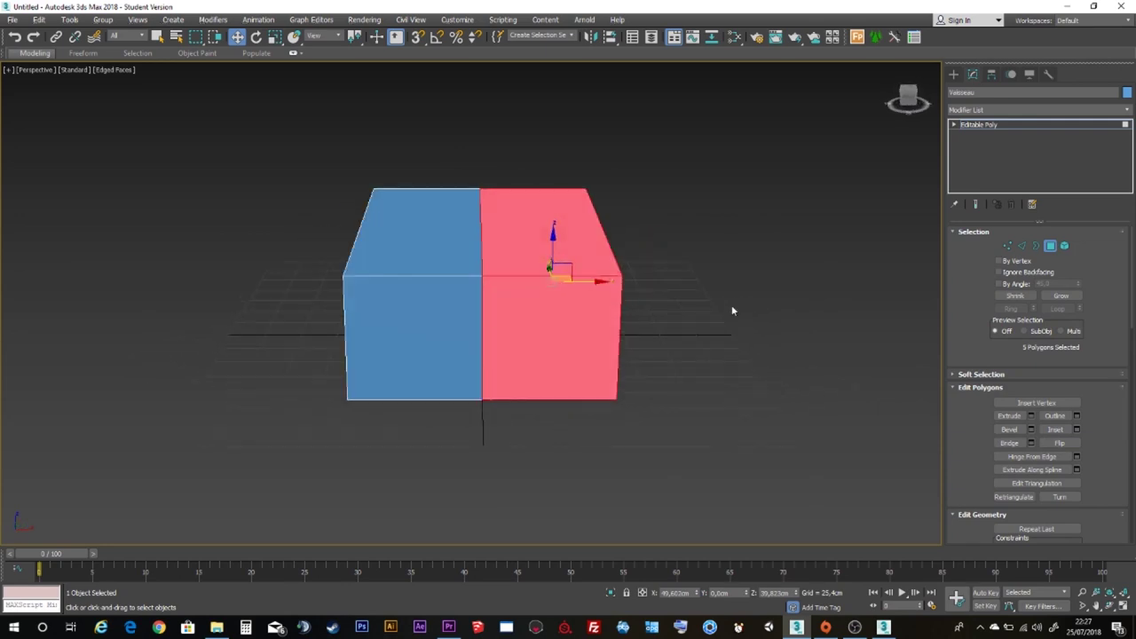
key(Delete)
mouse_move(781, 311)
alt+middle_down()
mouse_move(628, 334)
mouse_move(662, 281)
mouse_move(740, 322)
mouse_move(743, 309)
mouse_move(742, 332)
alt+middle_up()
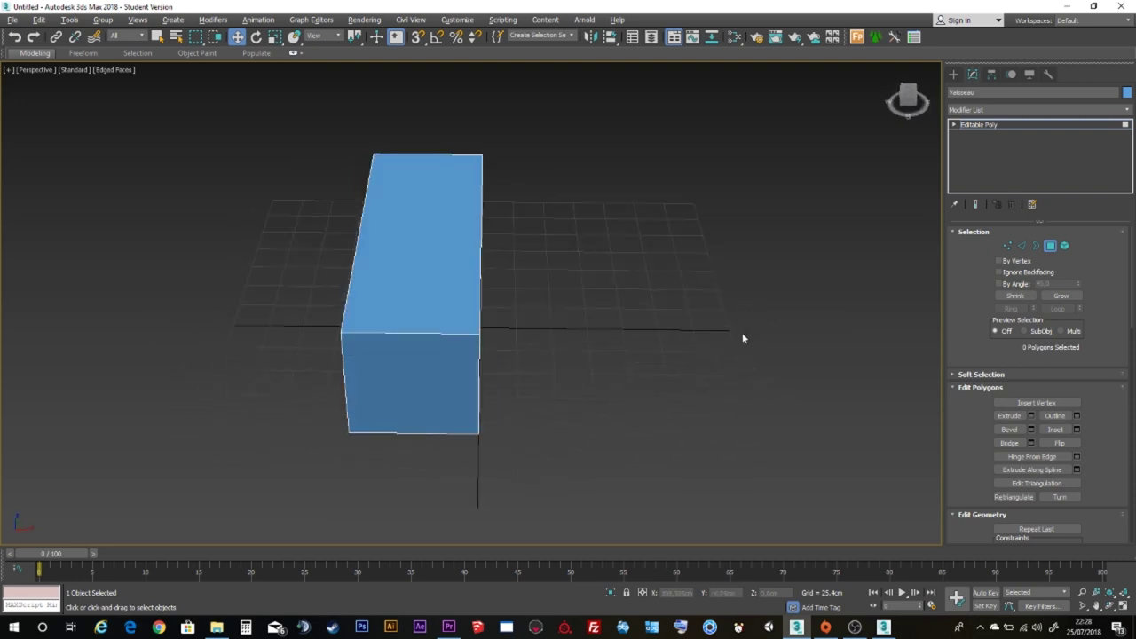
Leave Polygon mode and search the Modifier List for 'sym'.
click(1055, 246)
click(972, 111)
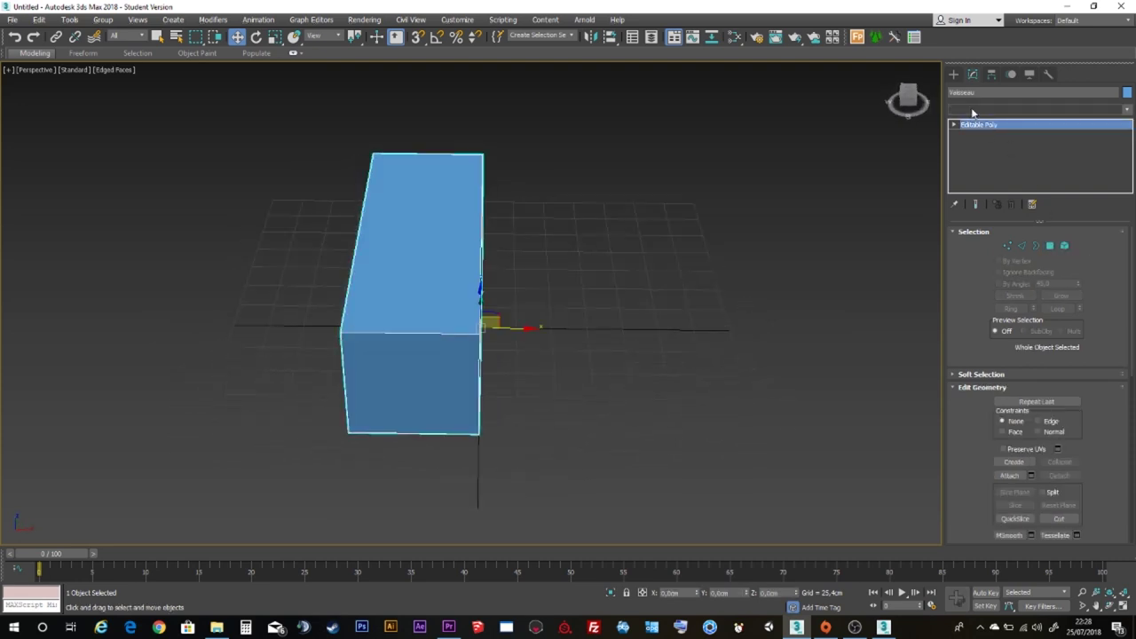
text(sym)
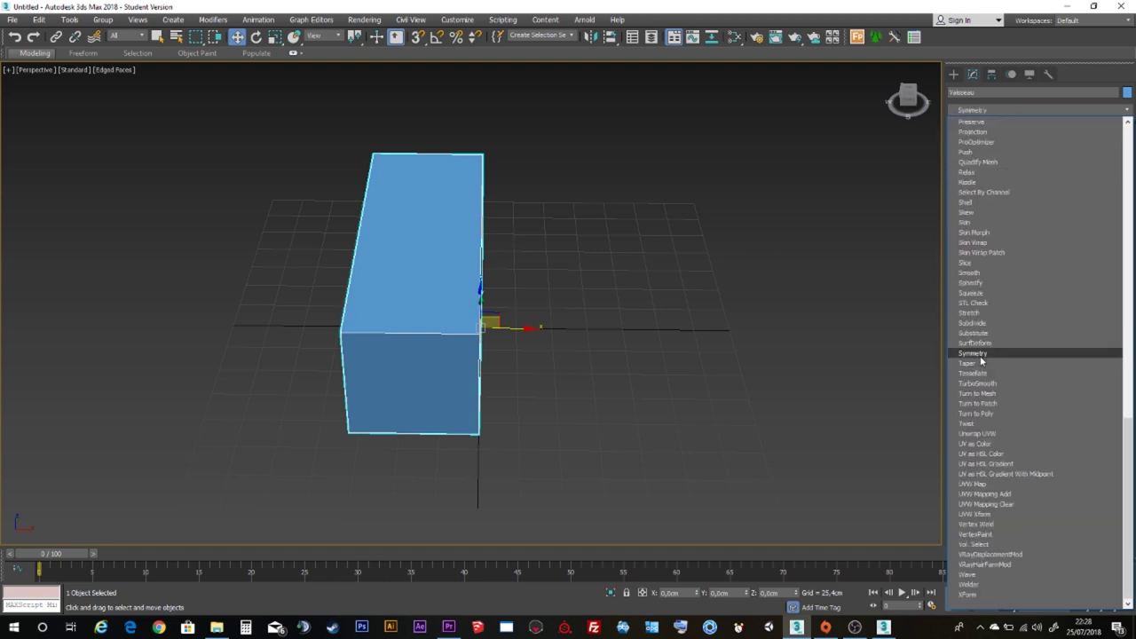
Add a Symmetry modifier to Vaisseau with Flip turned on.
click(981, 355)
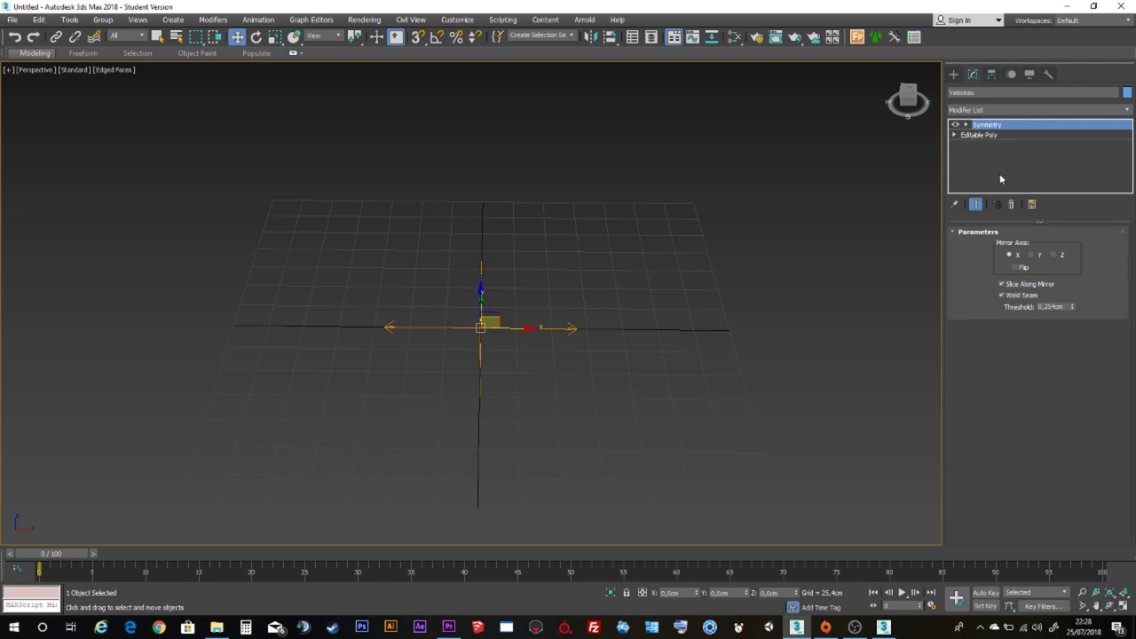
mouse_move(603, 306)
alt+middle_down()
mouse_move(624, 308)
mouse_move(491, 335)
alt+middle_up()
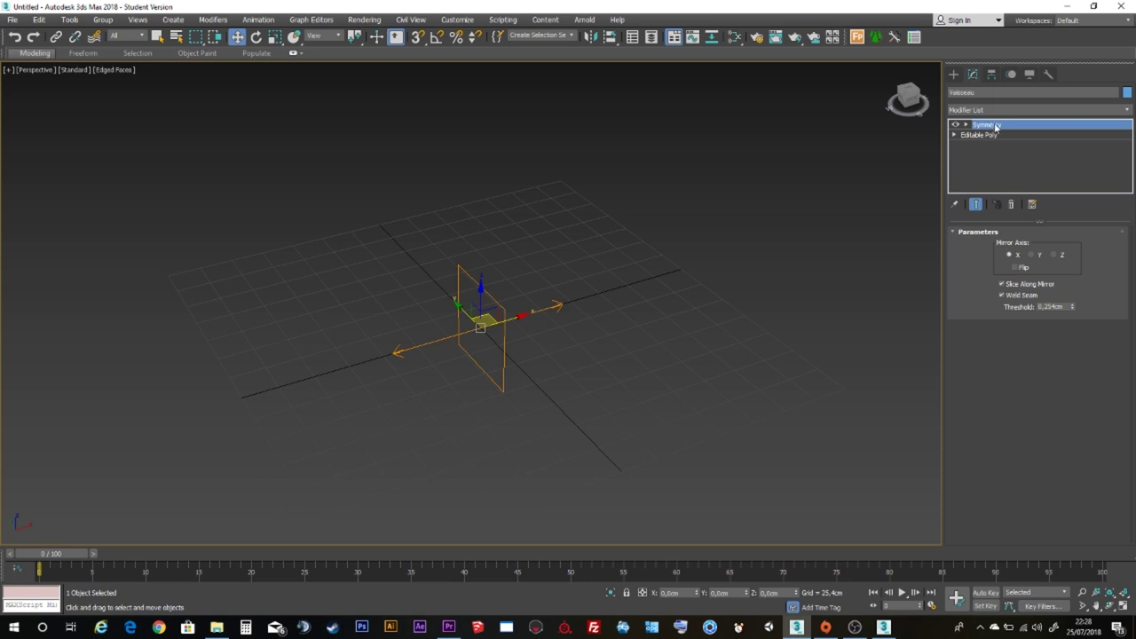
click(1016, 268)
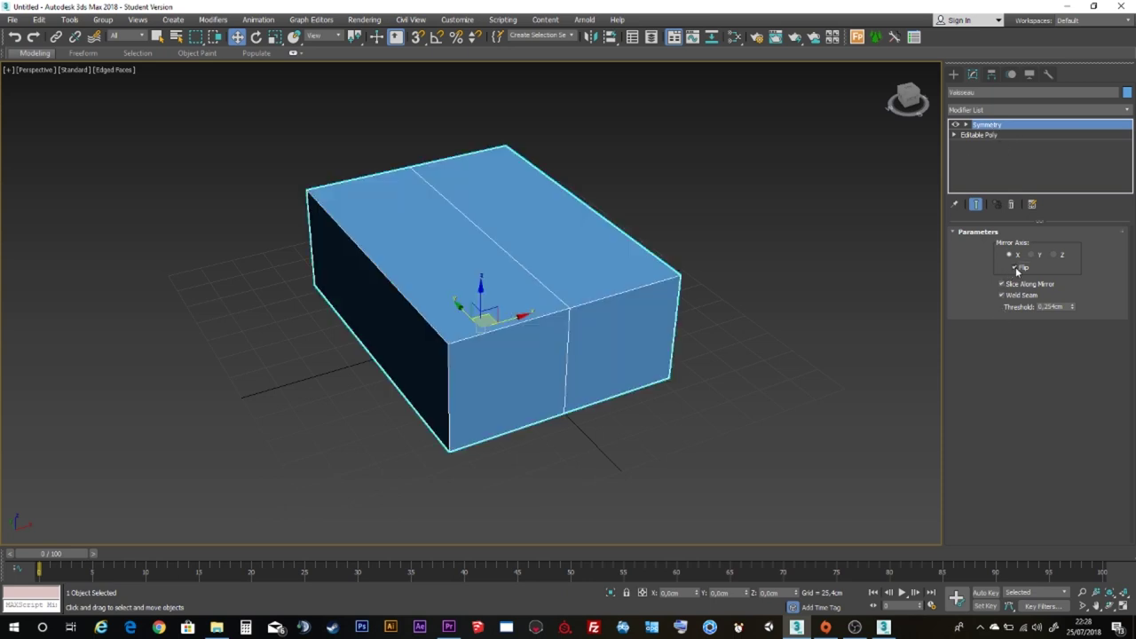
mouse_move(703, 362)
alt+middle_down()
mouse_move(671, 345)
mouse_move(572, 344)
mouse_move(623, 368)
mouse_move(688, 362)
mouse_move(669, 350)
mouse_move(669, 372)
mouse_move(600, 335)
mouse_move(644, 364)
mouse_move(670, 362)
alt+middle_up()
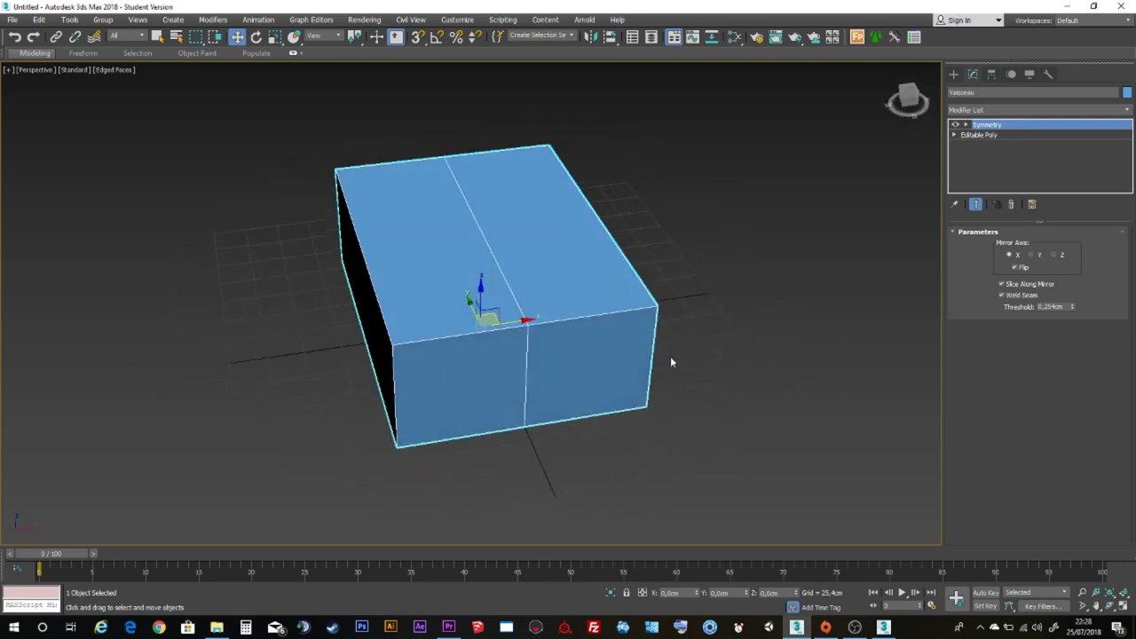
Compare the half box with the mirrored result, ending on the Editable Poly level.
click(995, 136)
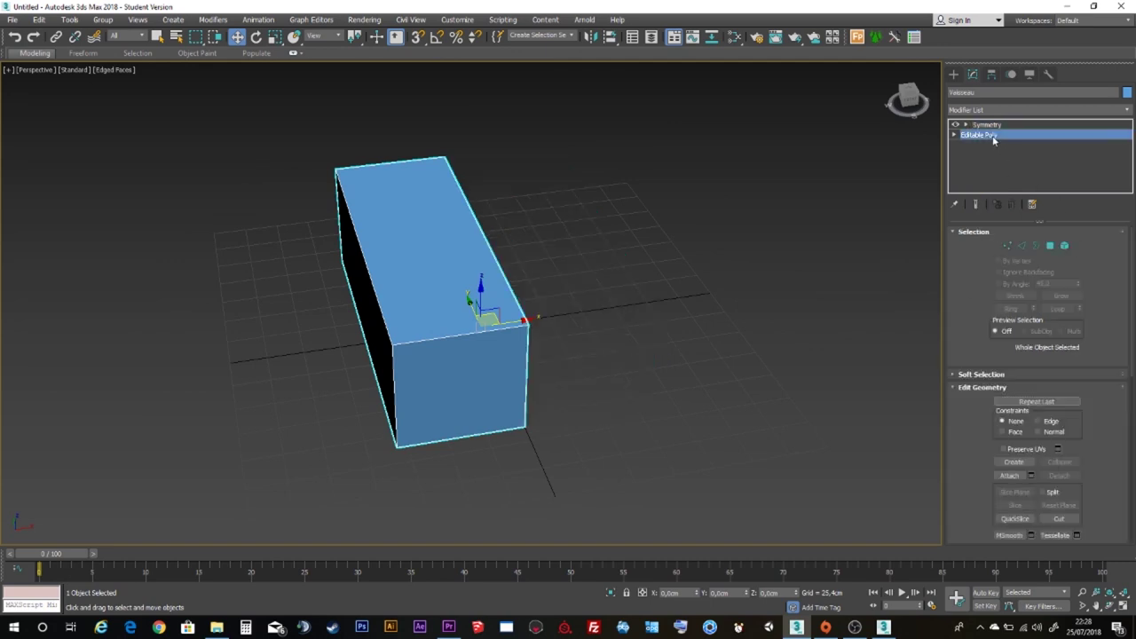
click(987, 126)
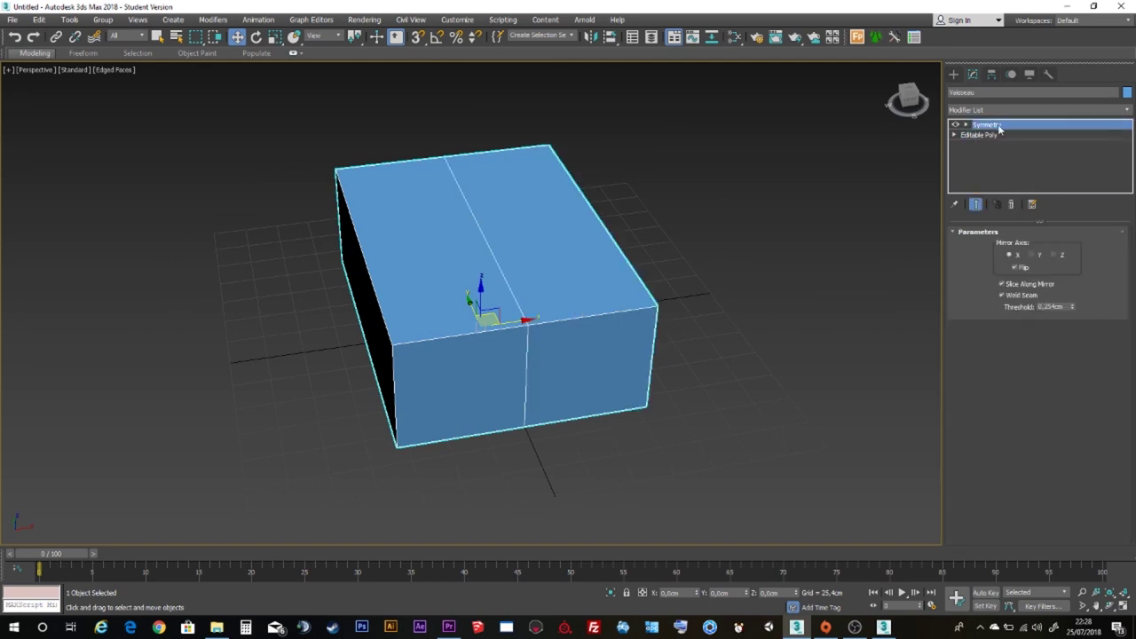
click(983, 136)
click(989, 125)
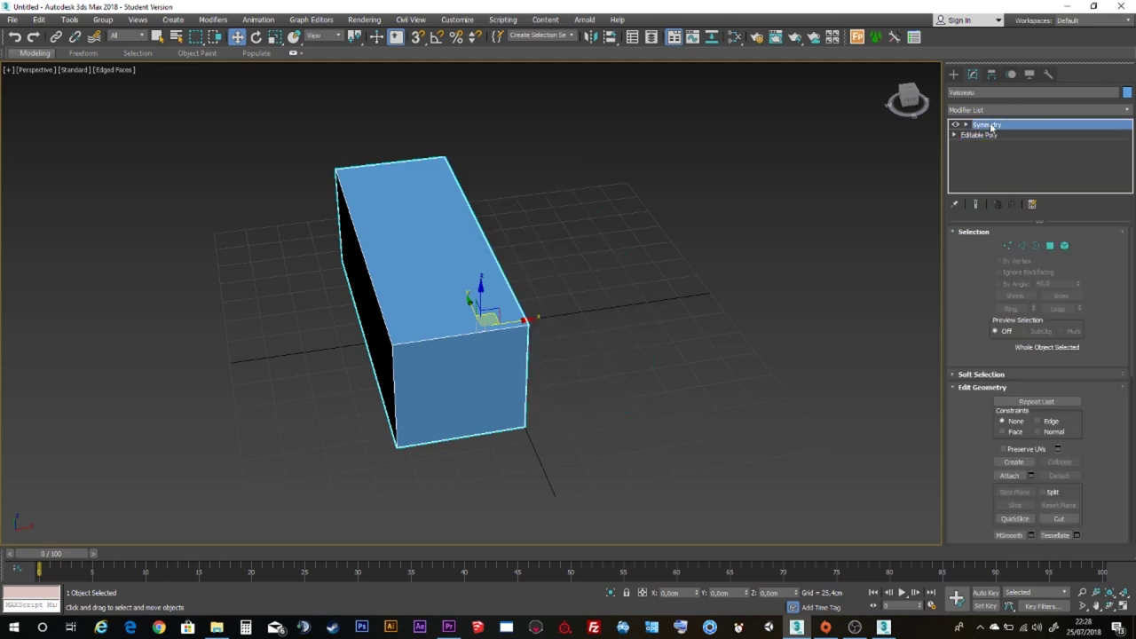
click(983, 137)
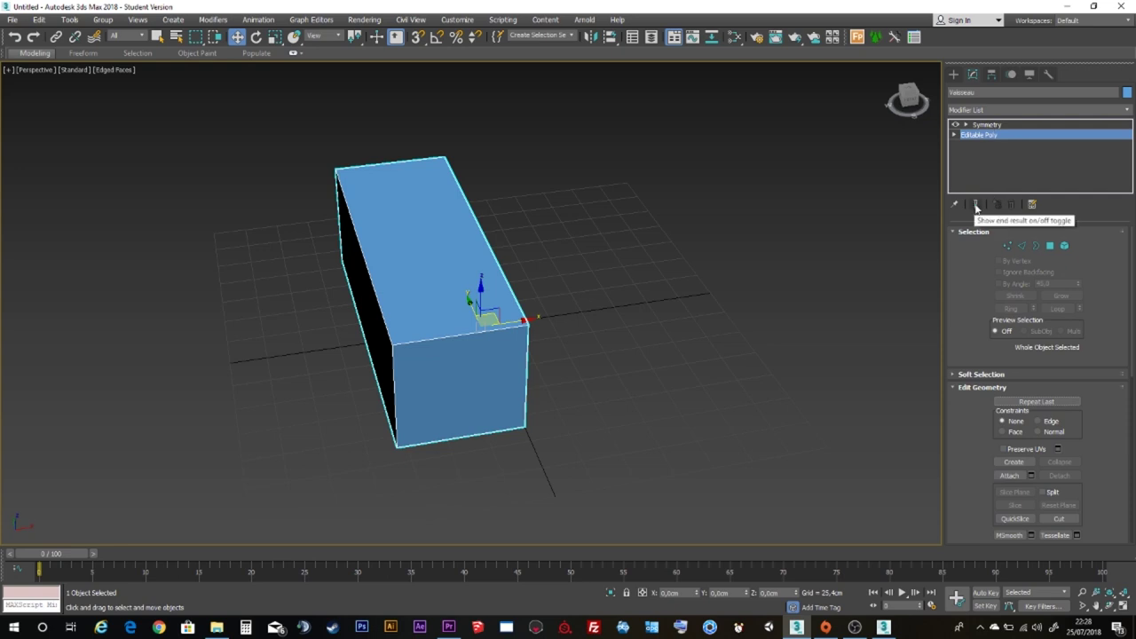
With Show End Result on, move the left vertical edge outward to taper the box.
click(977, 205)
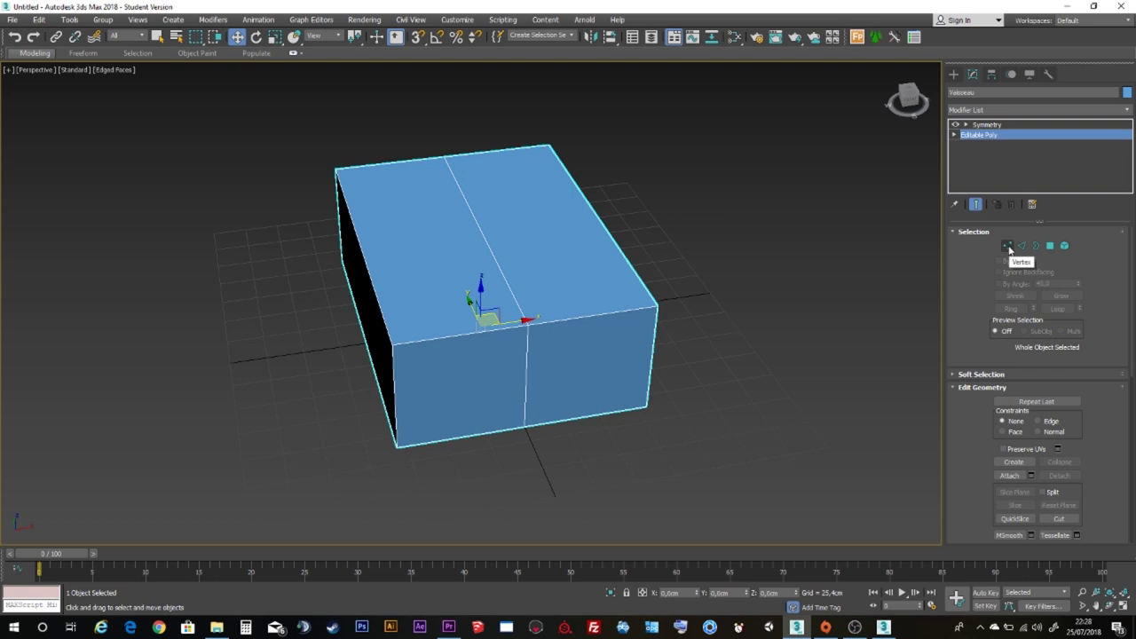
click(1021, 246)
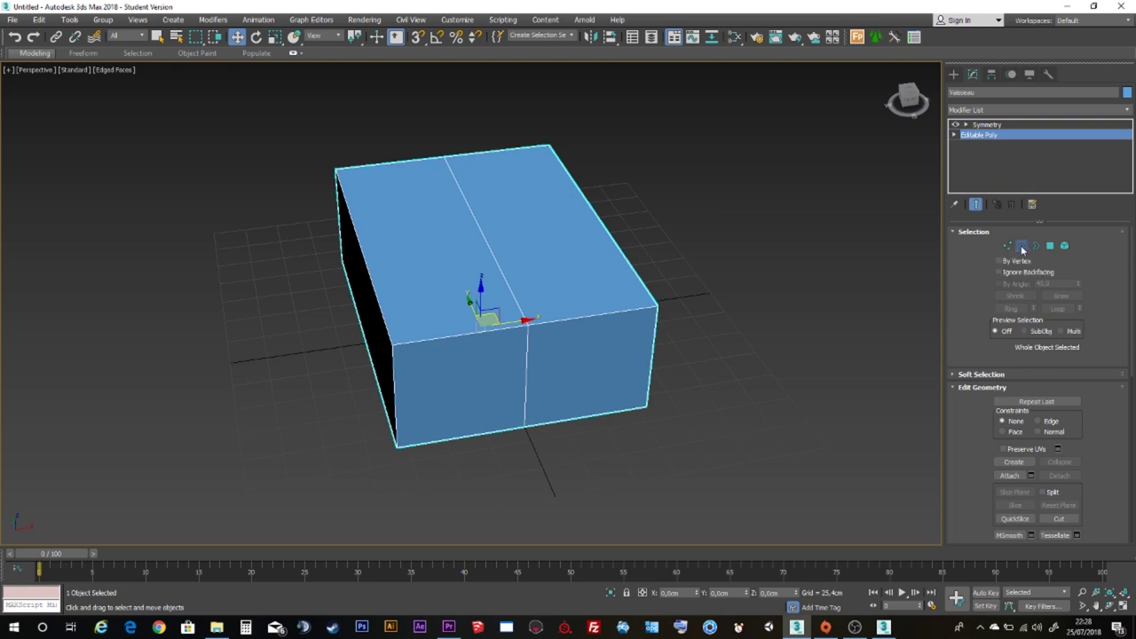
click(340, 215)
mouse_move(342, 209)
alt+middle_down()
mouse_move(362, 258)
mouse_move(373, 222)
alt+middle_up()
mouse_move(369, 208)
mouse_down()
mouse_move(232, 274)
mouse_move(325, 261)
mouse_up()
scroll(419, 252, down, 2)
mouse_move(421, 258)
alt+middle_down()
mouse_move(383, 266)
mouse_move(381, 288)
alt+middle_up()
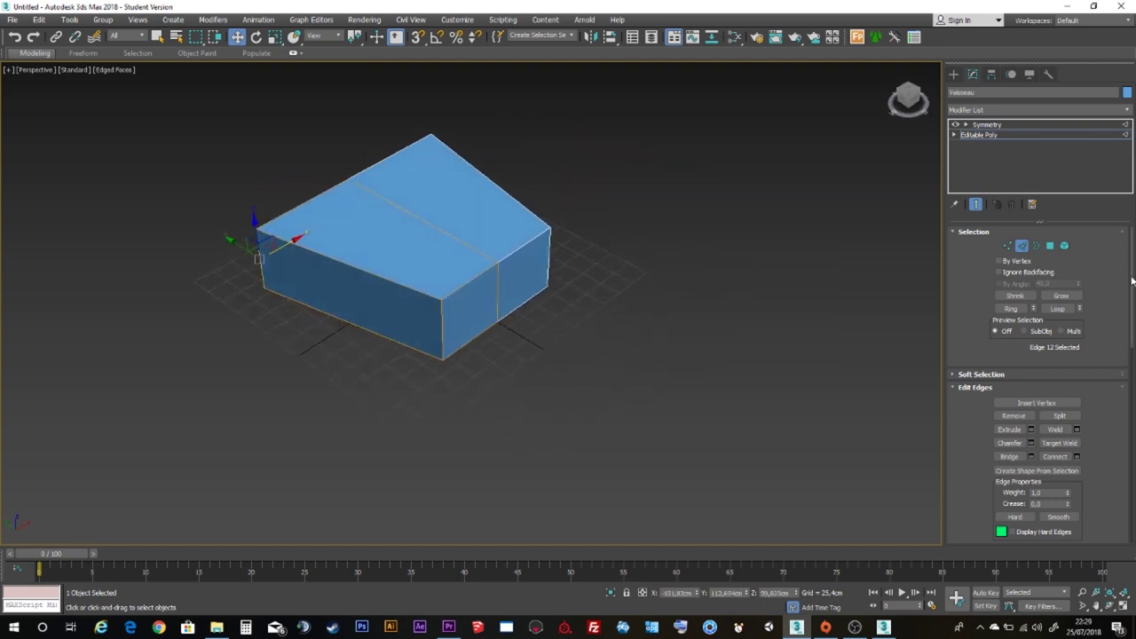
click(1050, 246)
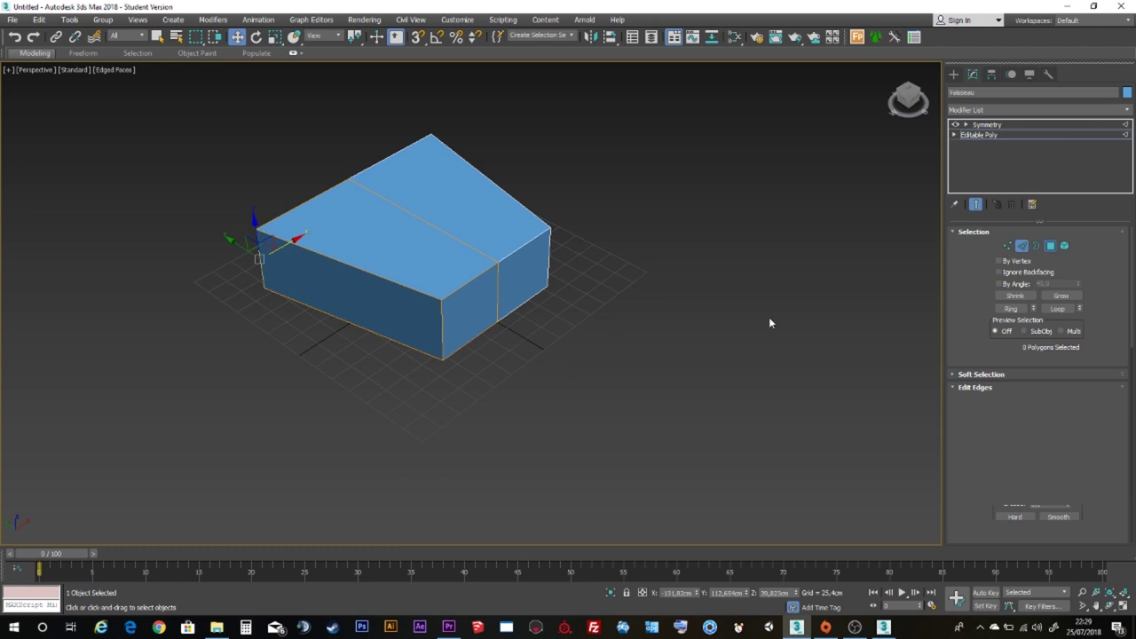
Extrude the box's end polygon outward.
click(473, 292)
alt+middle_drag(477, 292, 473, 298)
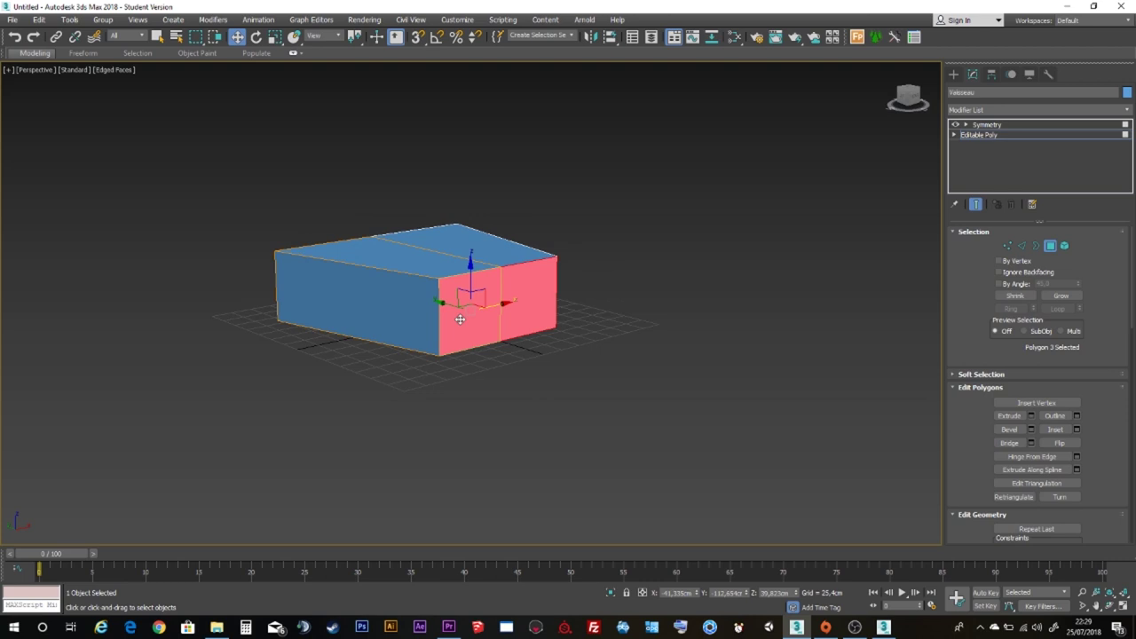
right_click(460, 319)
click(448, 342)
drag(484, 298, 500, 148)
mouse_move(545, 314)
alt+middle_down()
mouse_move(531, 364)
mouse_move(616, 387)
mouse_move(542, 383)
mouse_move(609, 431)
alt+middle_up()
Extrude the hull's end face twice more to lengthen it.
click(602, 478)
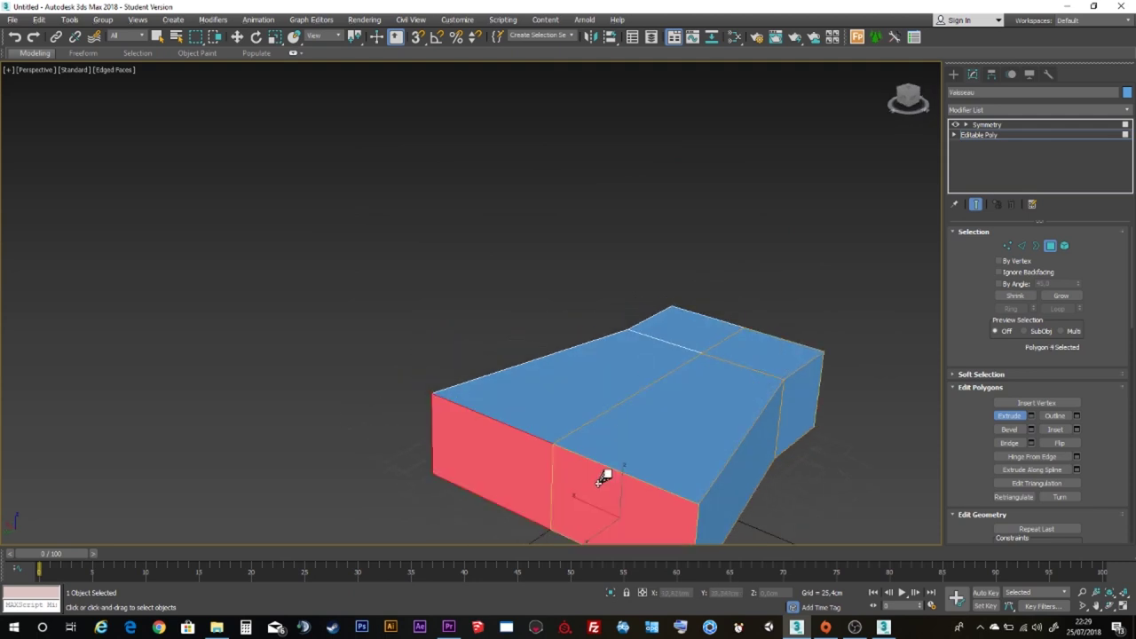
mouse_move(602, 477)
alt+middle_down()
mouse_move(609, 198)
mouse_move(659, 509)
mouse_move(610, 385)
alt+middle_up()
scroll(659, 510, down, 5)
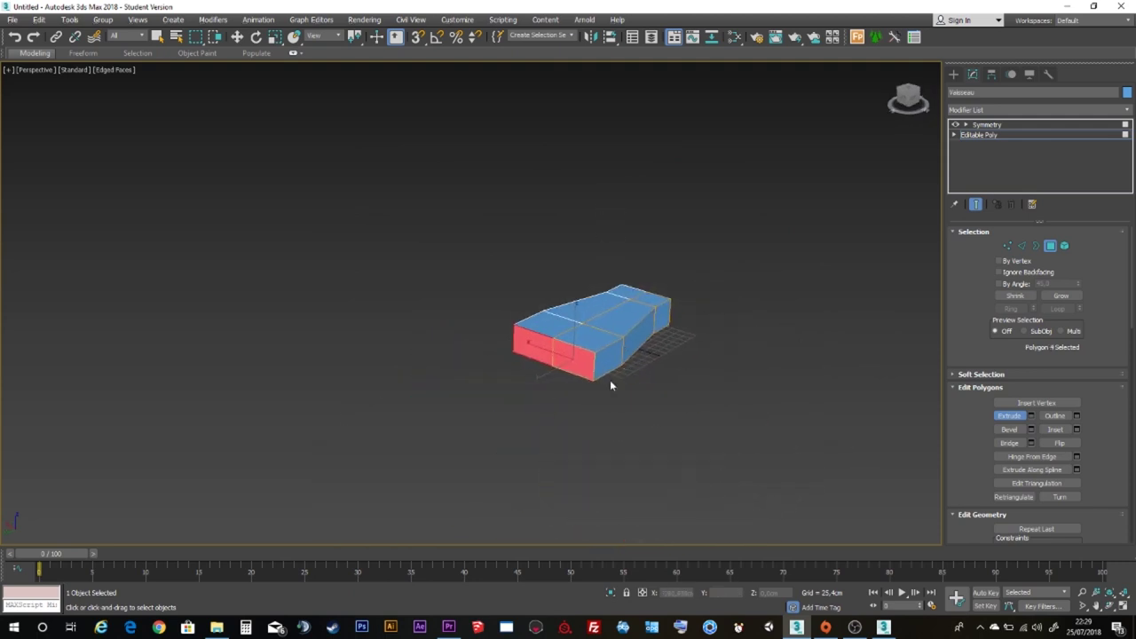
drag(581, 359, 581, 142)
drag(553, 360, 523, 183)
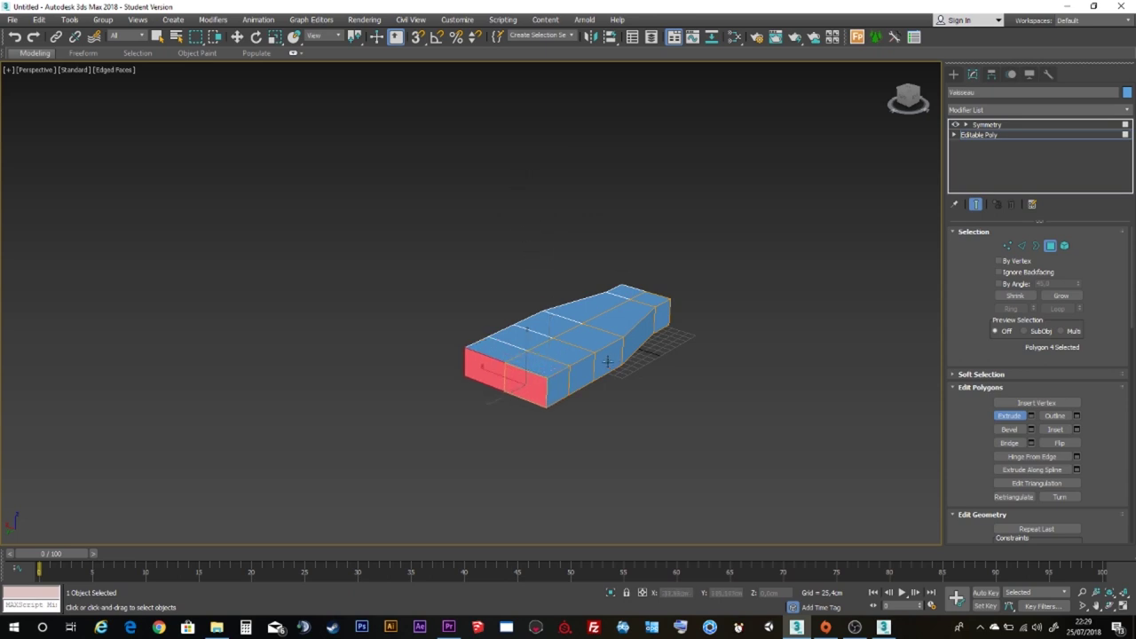
Extrude the side polygons outward into wings on both sides.
drag(607, 362, 608, 190)
drag(562, 388, 540, 155)
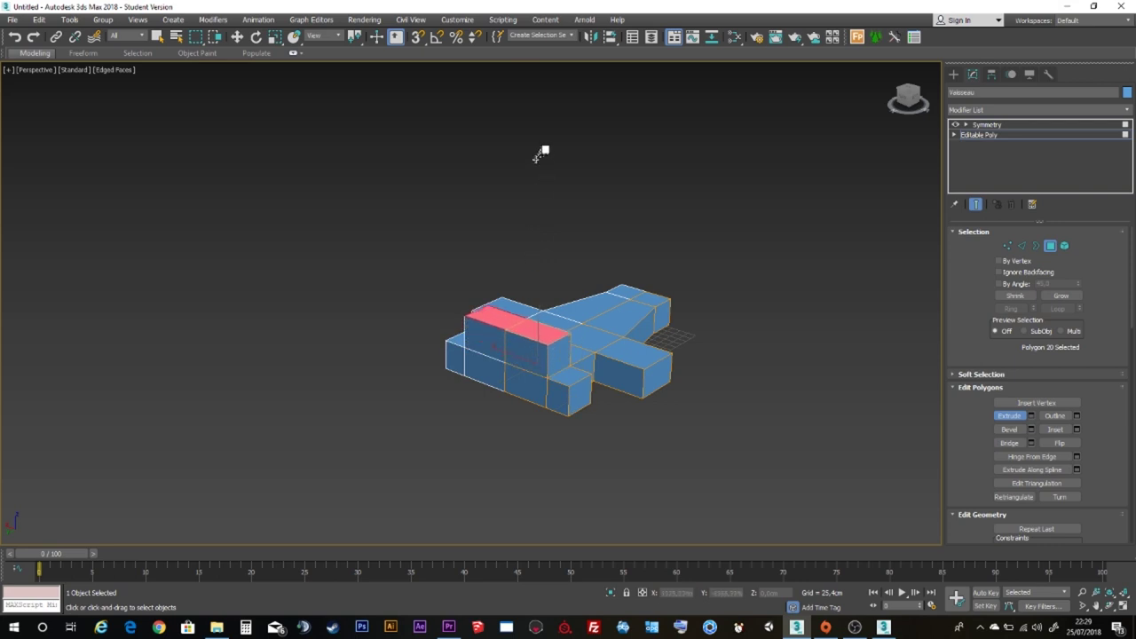
mouse_move(634, 329)
alt+middle_down()
mouse_move(437, 278)
mouse_move(452, 286)
alt+middle_up()
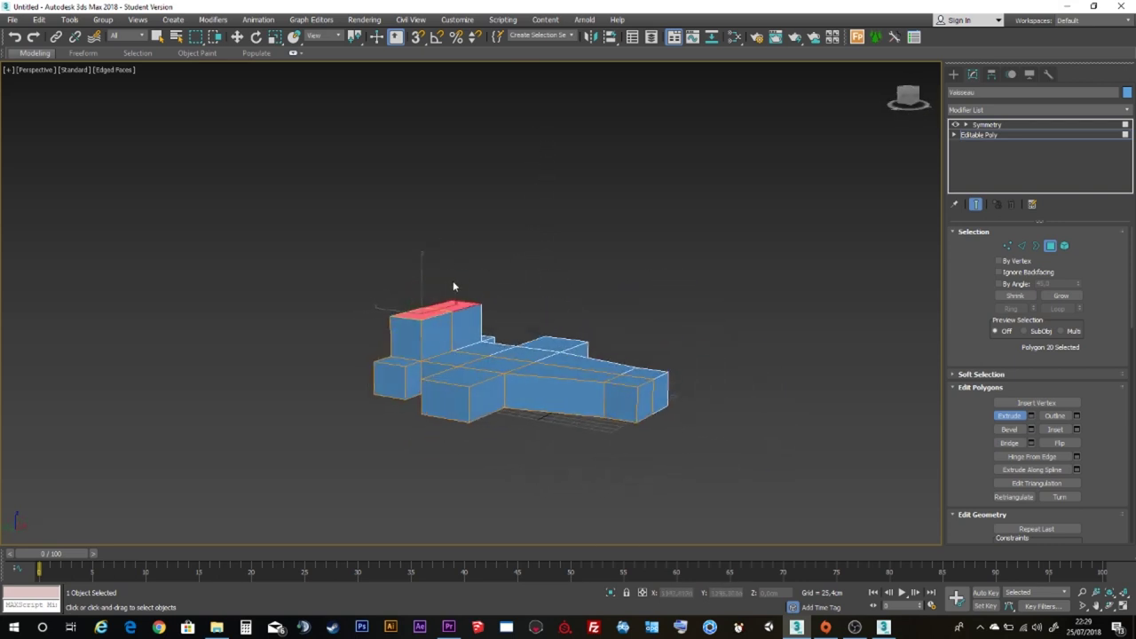
Narrow the tall block by sliding its top edges sideways.
key(w)
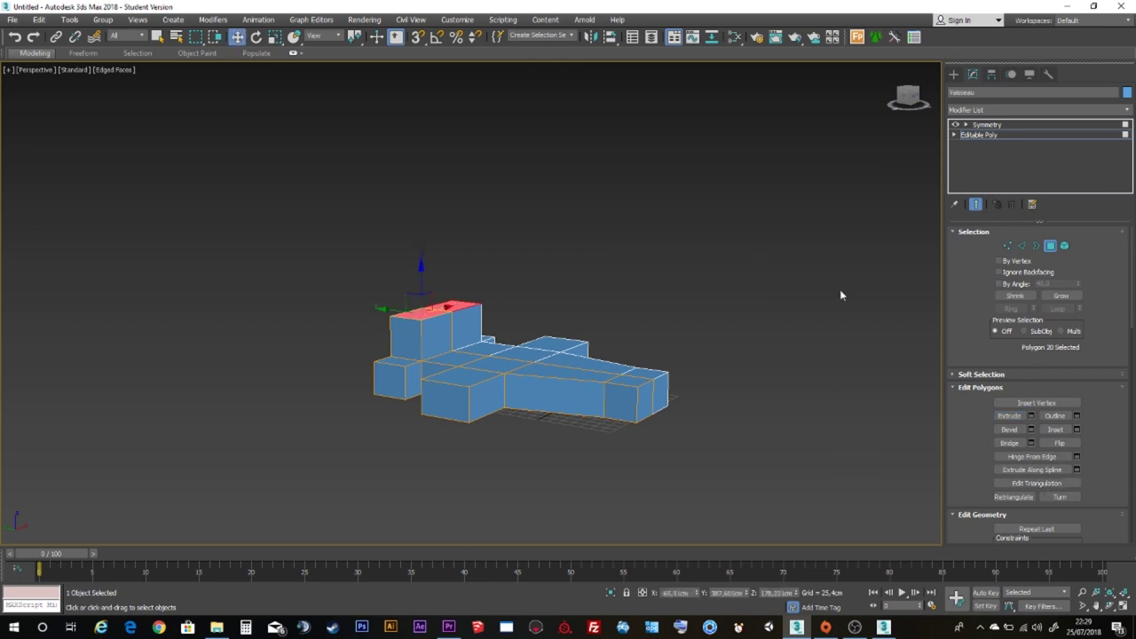
click(1021, 245)
alt+middle_drag(586, 271, 564, 284)
scroll(460, 335, up, 5)
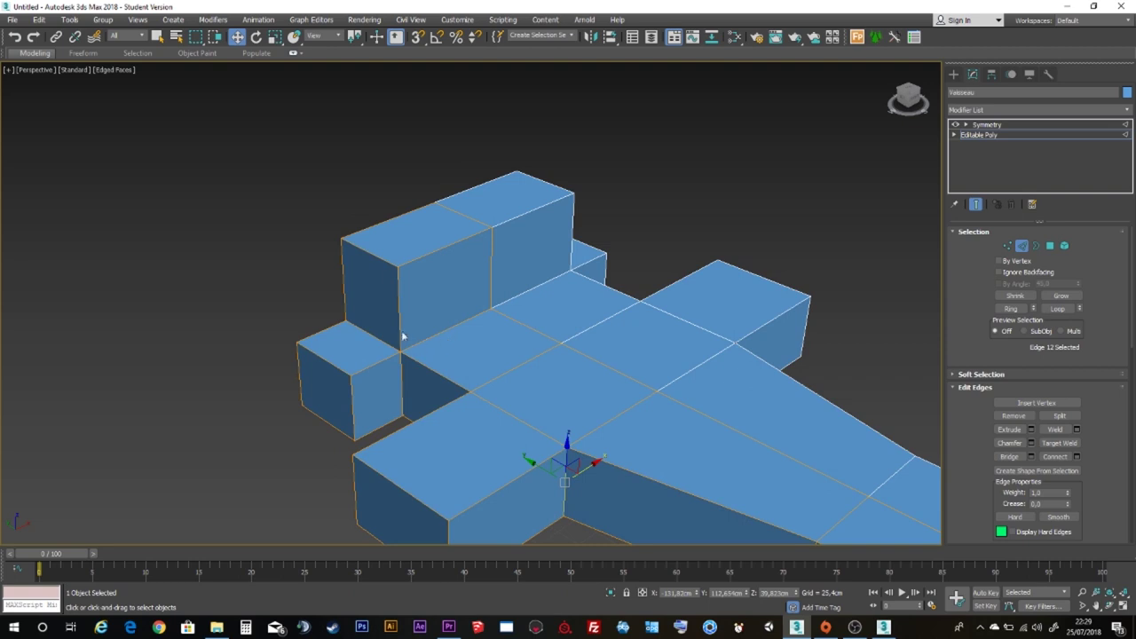
ctrl+click(385, 263)
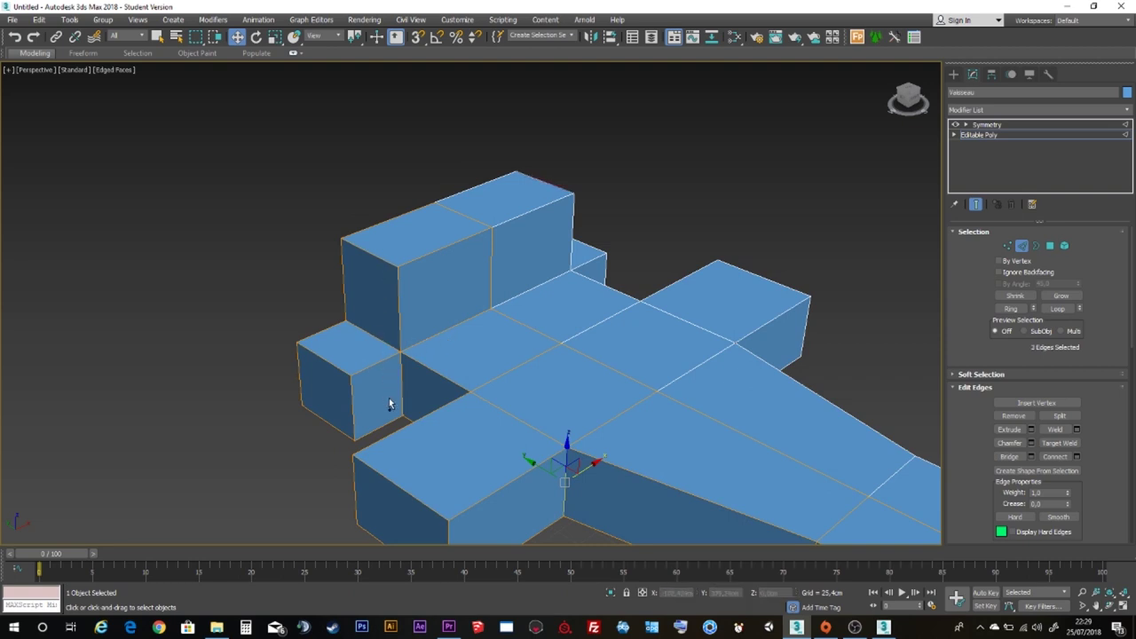
mouse_move(359, 260)
alt+middle_down()
mouse_move(519, 271)
mouse_move(482, 279)
mouse_move(426, 254)
mouse_move(326, 253)
mouse_move(338, 253)
alt+middle_up()
click(407, 257)
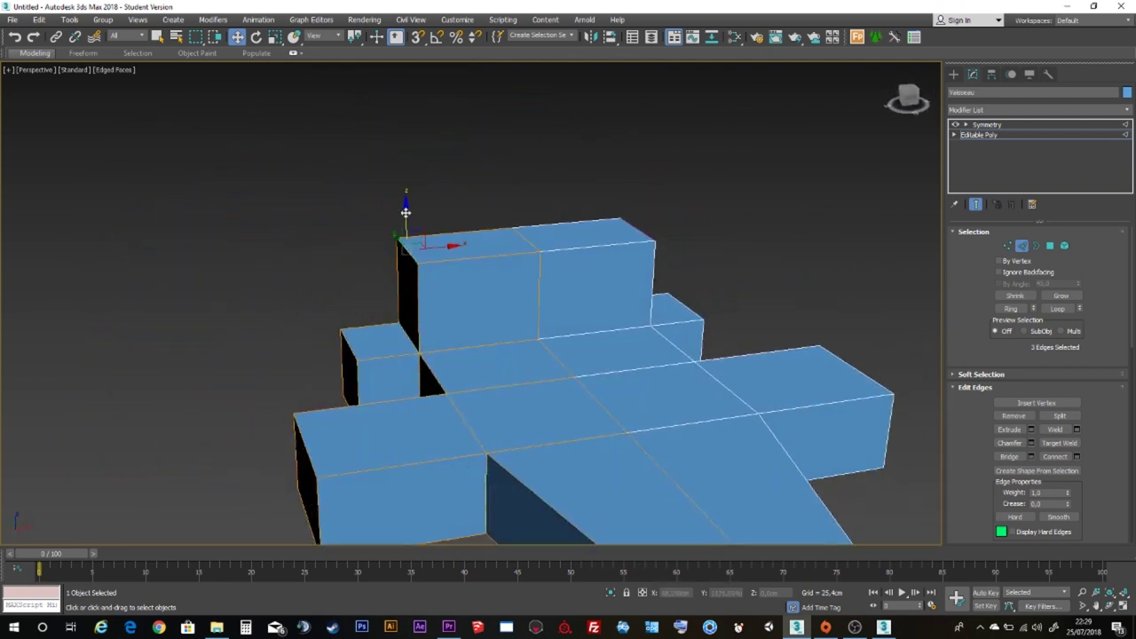
drag(435, 246, 480, 244)
key(ctrl+z)
click(410, 332)
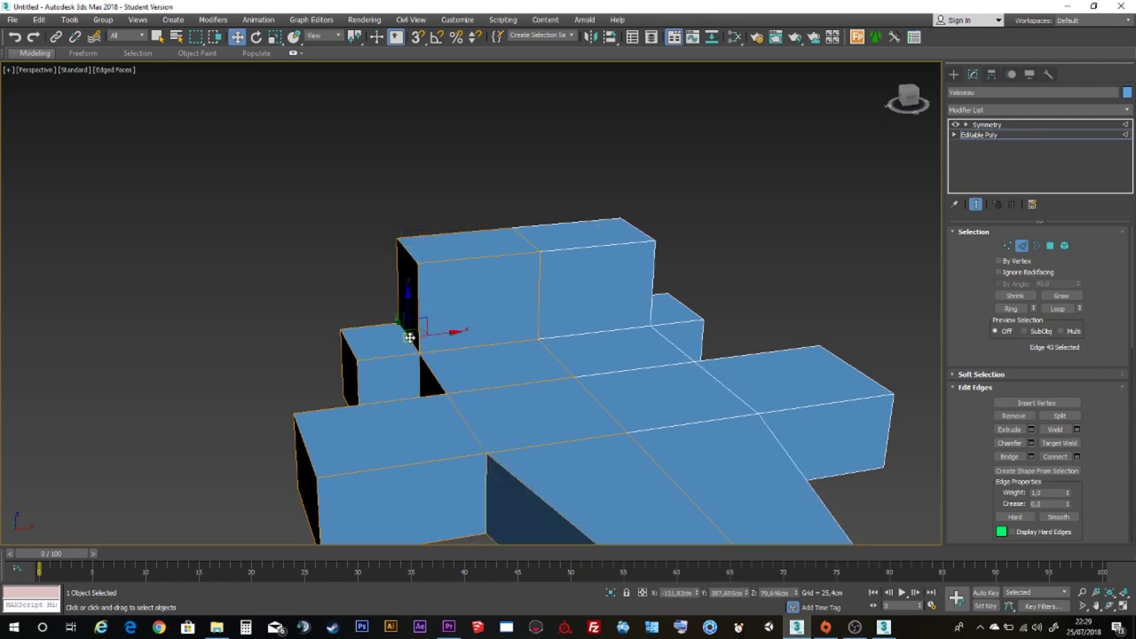
click(406, 250)
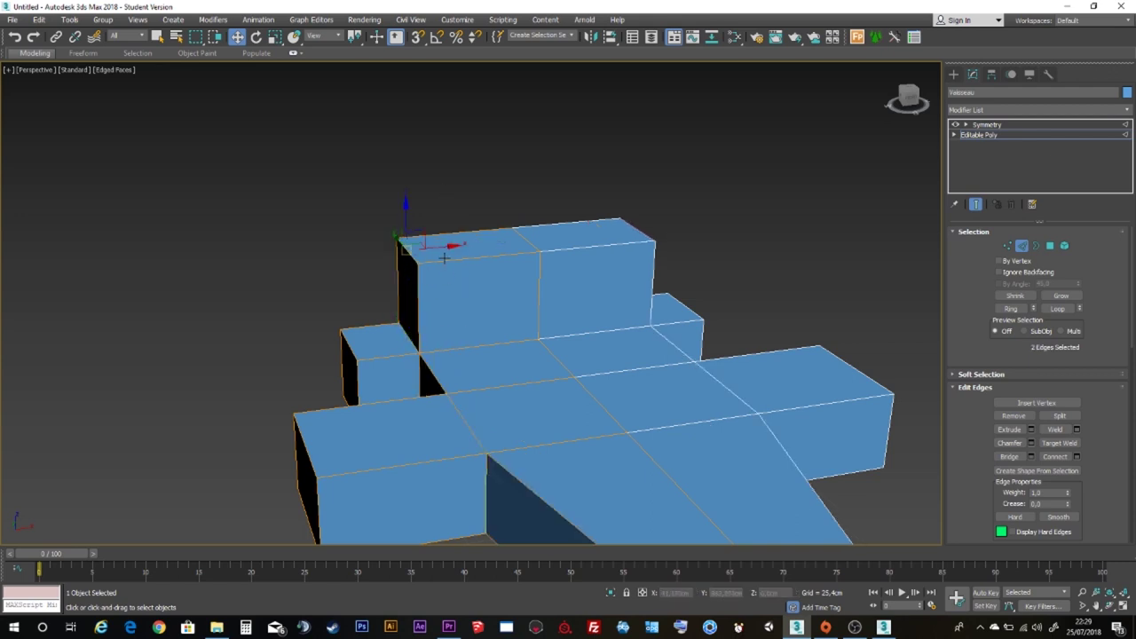
drag(447, 247, 479, 241)
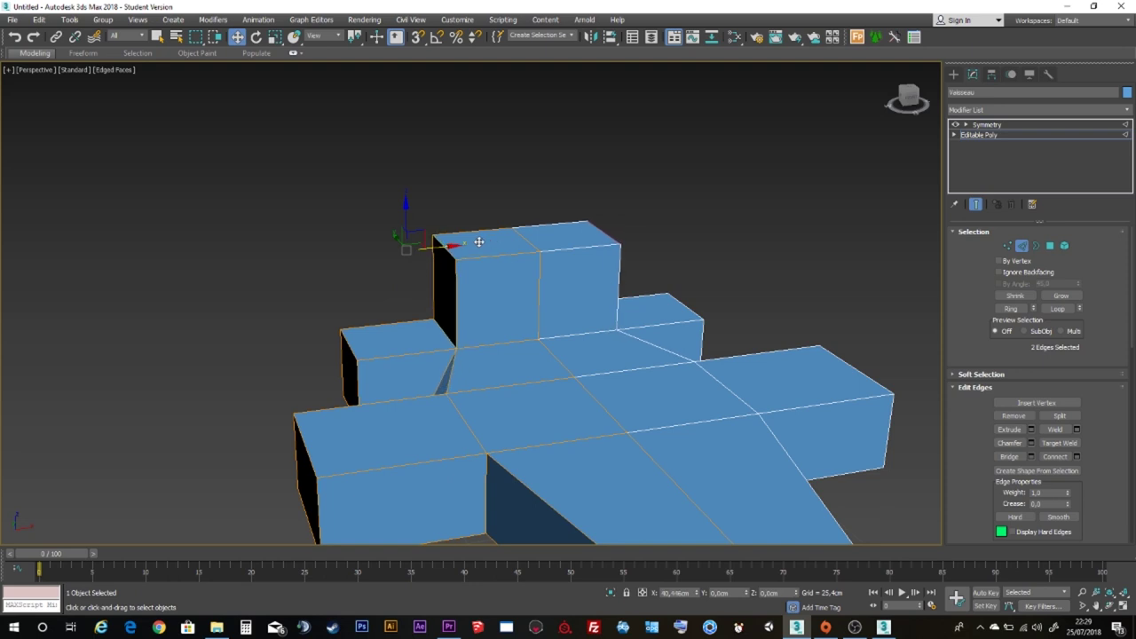
Lower the front lower box's edges so its top slopes down.
mouse_move(380, 257)
alt+middle_down()
mouse_move(374, 243)
mouse_move(349, 261)
alt+middle_up()
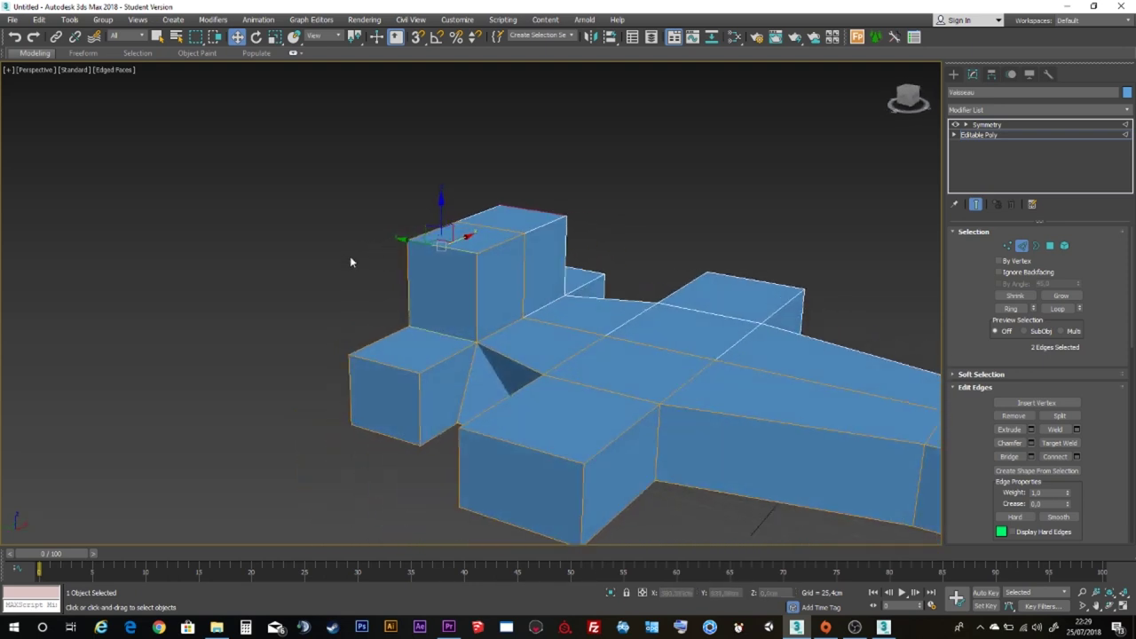
scroll(350, 263, down, 4)
click(320, 302)
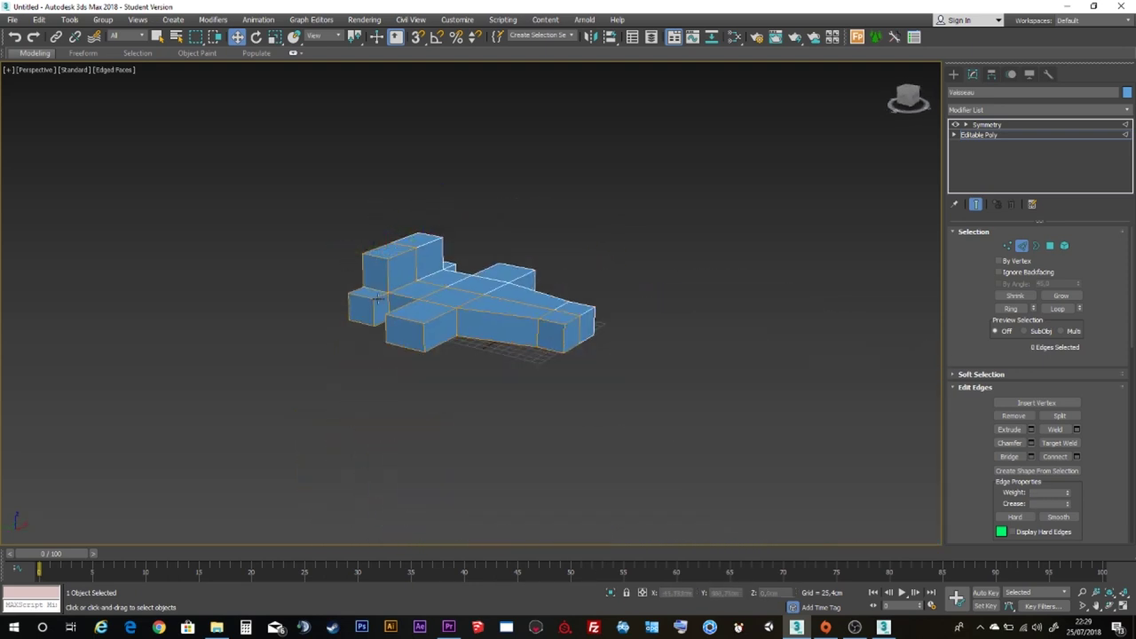
click(414, 325)
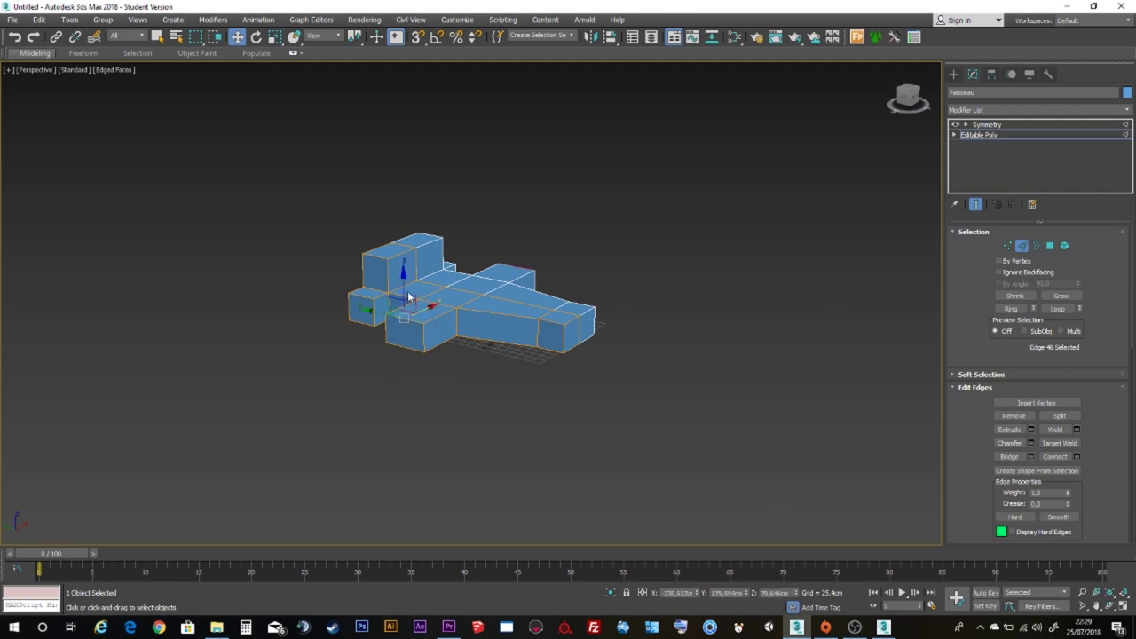
scroll(416, 336, up, 3)
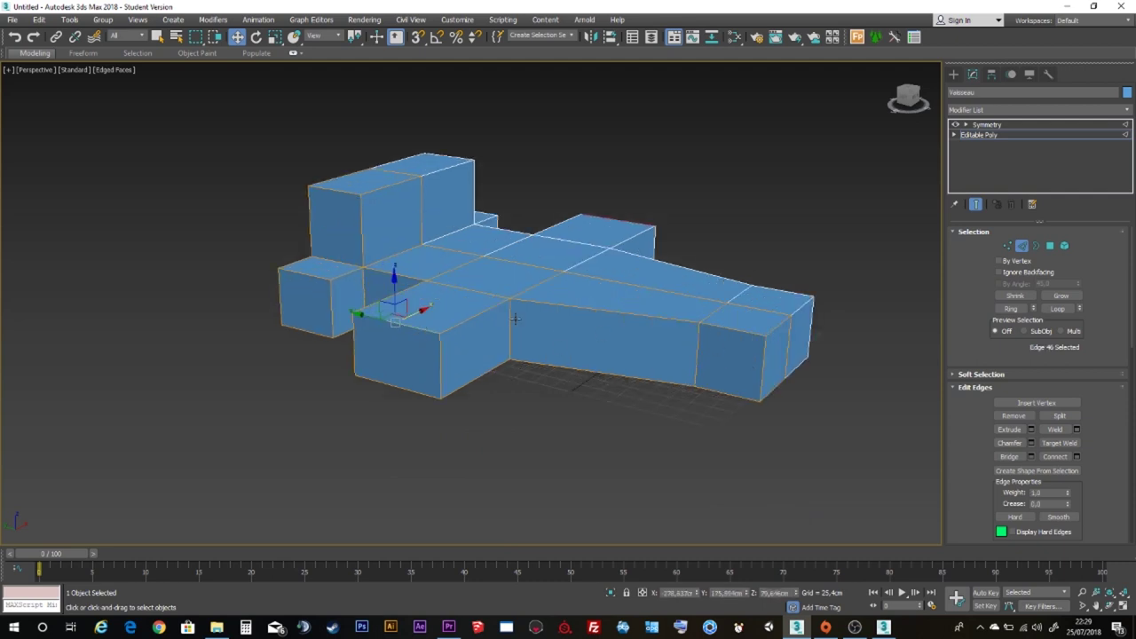
alt+middle_drag(450, 312, 449, 289)
alt+middle_drag(446, 287, 456, 340)
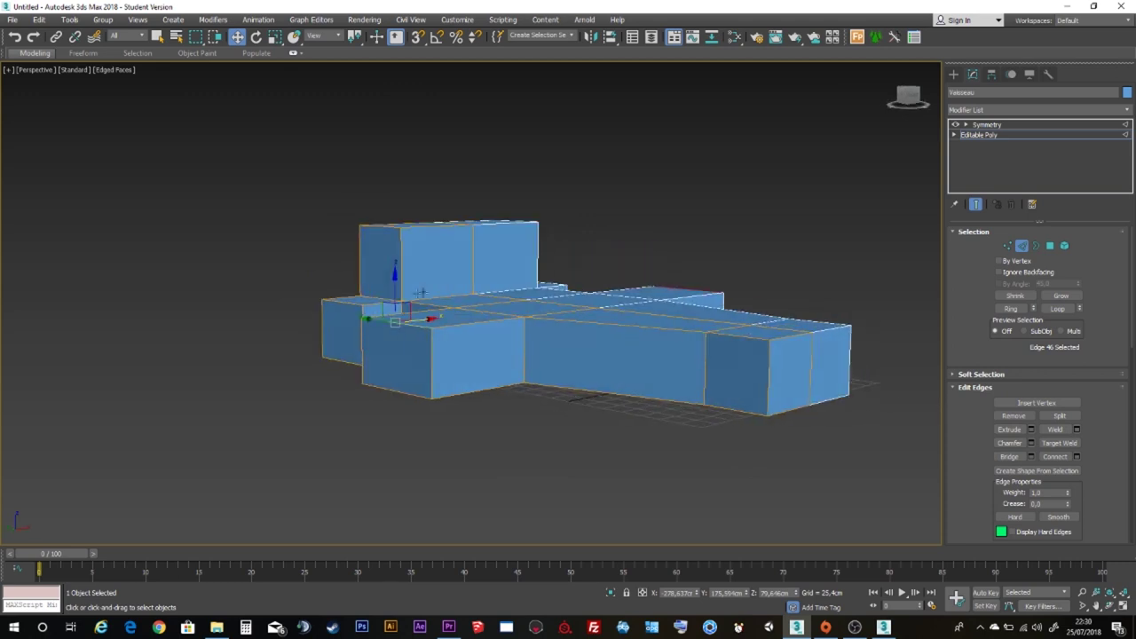
mouse_move(394, 290)
mouse_down()
mouse_move(396, 371)
mouse_move(394, 331)
mouse_up()
Bevel the lower-left block by raising its bottom edge and lowering its top edge.
click(340, 362)
drag(342, 338, 341, 318)
click(351, 302)
drag(341, 266, 344, 289)
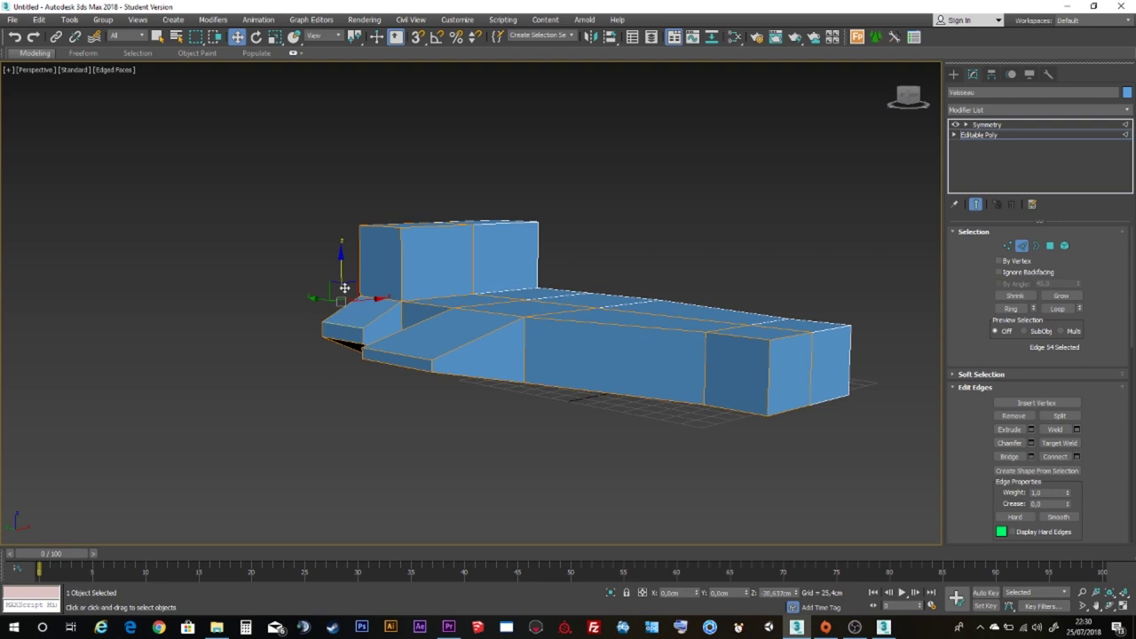
Slope the tall block's front and move the cabin base edges so its front stands upright.
click(438, 237)
alt+middle_drag(439, 237, 425, 222)
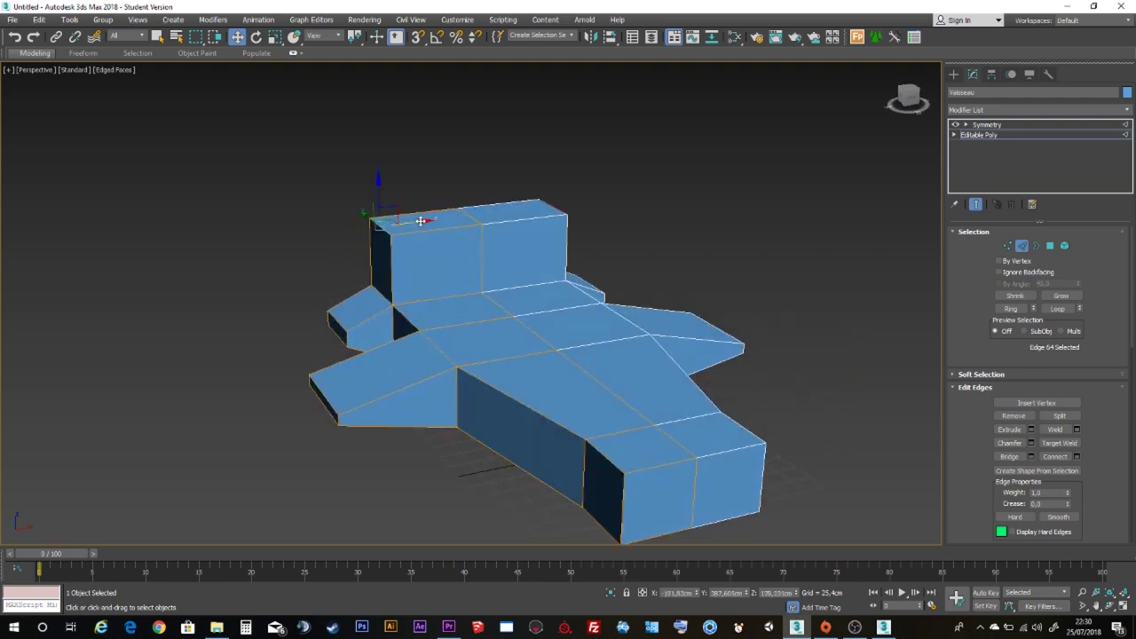
drag(420, 221, 460, 221)
click(380, 293)
alt+middle_drag(380, 292, 398, 362)
ctrl+click(381, 343)
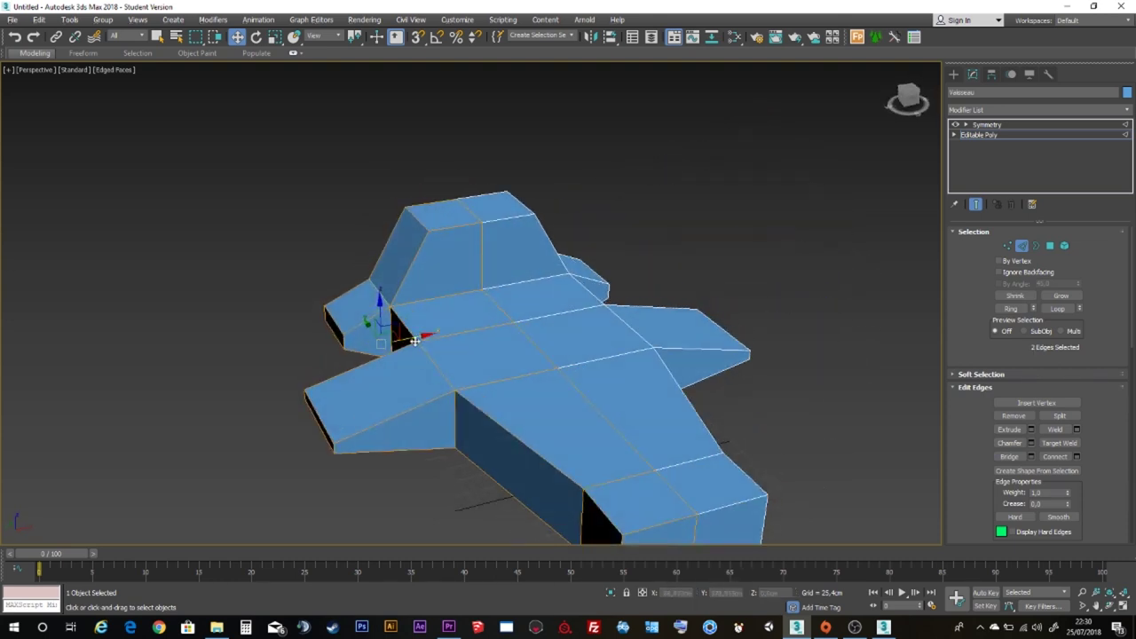
drag(415, 341, 418, 229)
Pull the cabin's top edges forward to taper it into a swept fin.
click(431, 223)
drag(441, 214, 449, 211)
mouse_move(448, 212)
alt+middle_down()
mouse_move(479, 237)
mouse_move(511, 228)
alt+middle_up()
drag(477, 215, 411, 213)
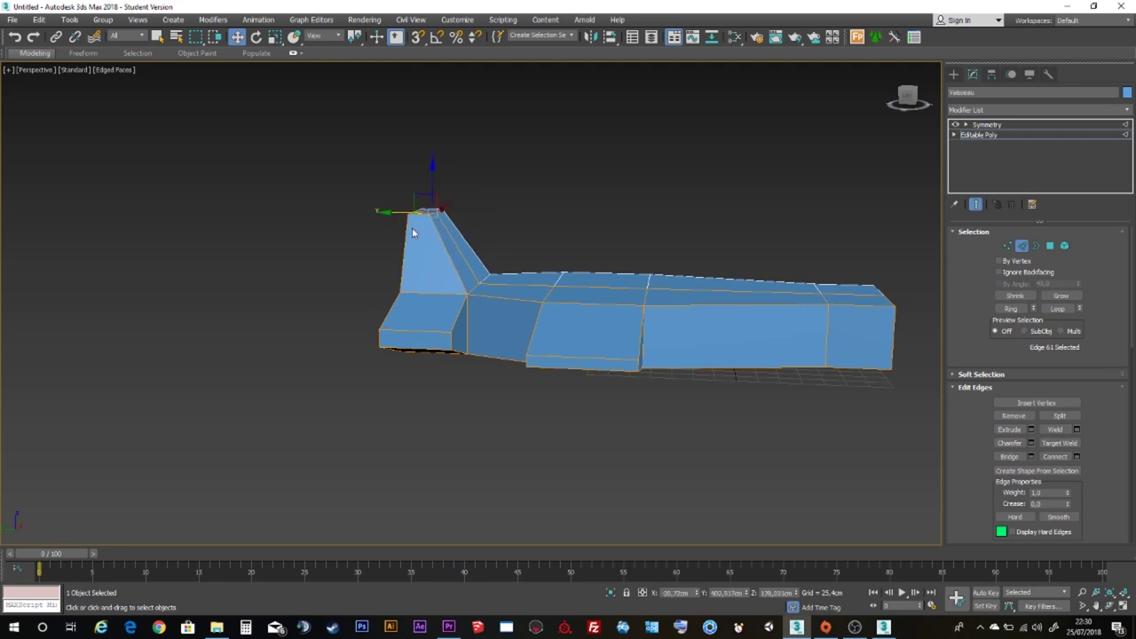
alt+middle_drag(413, 228, 424, 269)
click(410, 216)
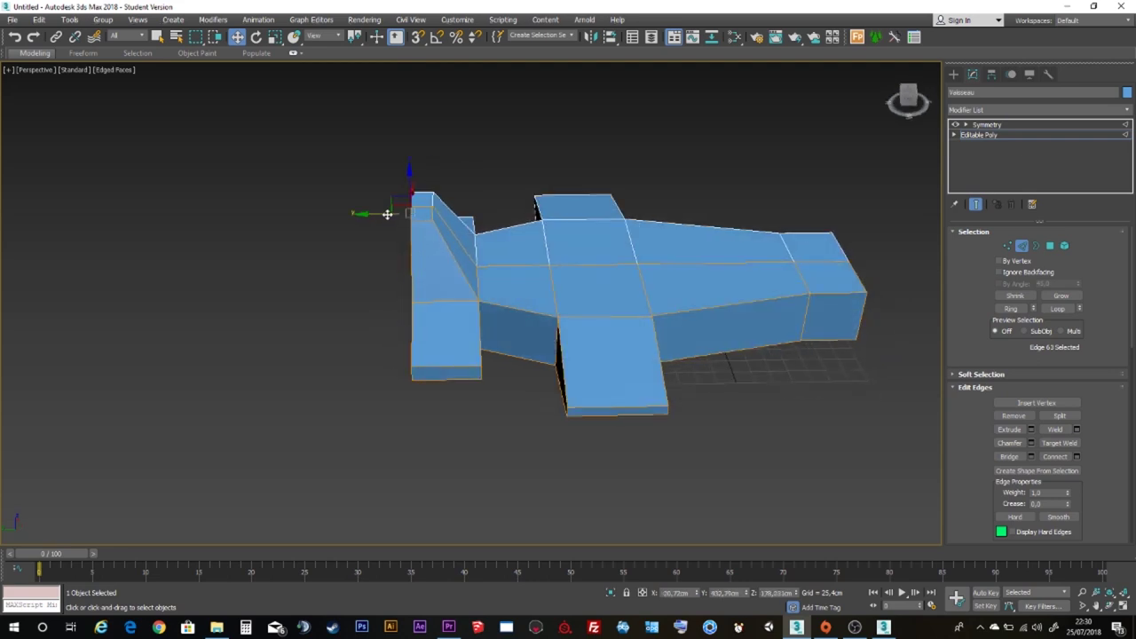
drag(387, 214, 371, 226)
Taper the lower block by sliding its bottom edge inward.
click(479, 371)
drag(460, 374, 366, 376)
mouse_move(448, 349)
alt+middle_down()
mouse_move(398, 371)
mouse_move(365, 307)
alt+middle_up()
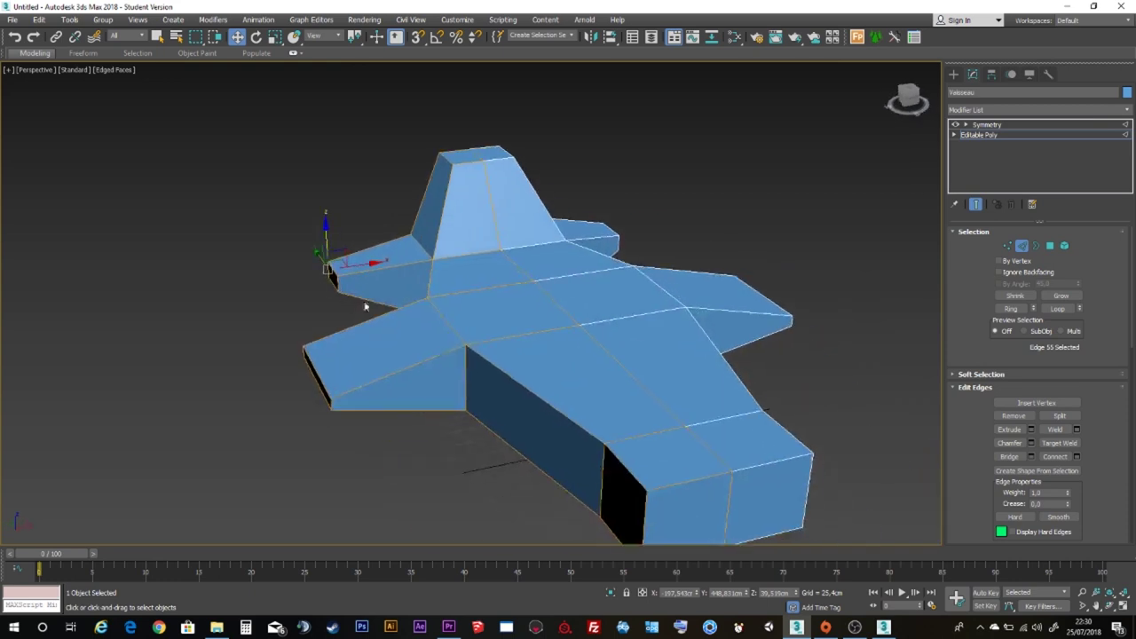
alt+middle_drag(547, 414, 540, 287)
click(609, 206)
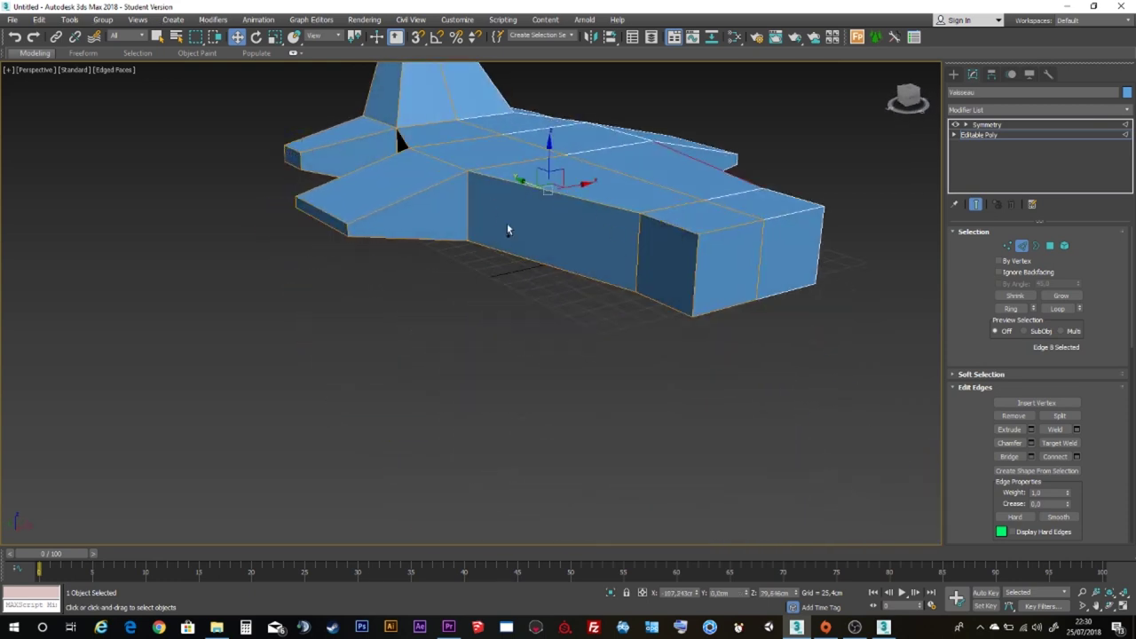
Lower two hull-top edges so the top faces slope down toward the nose.
drag(550, 157, 532, 178)
click(688, 236)
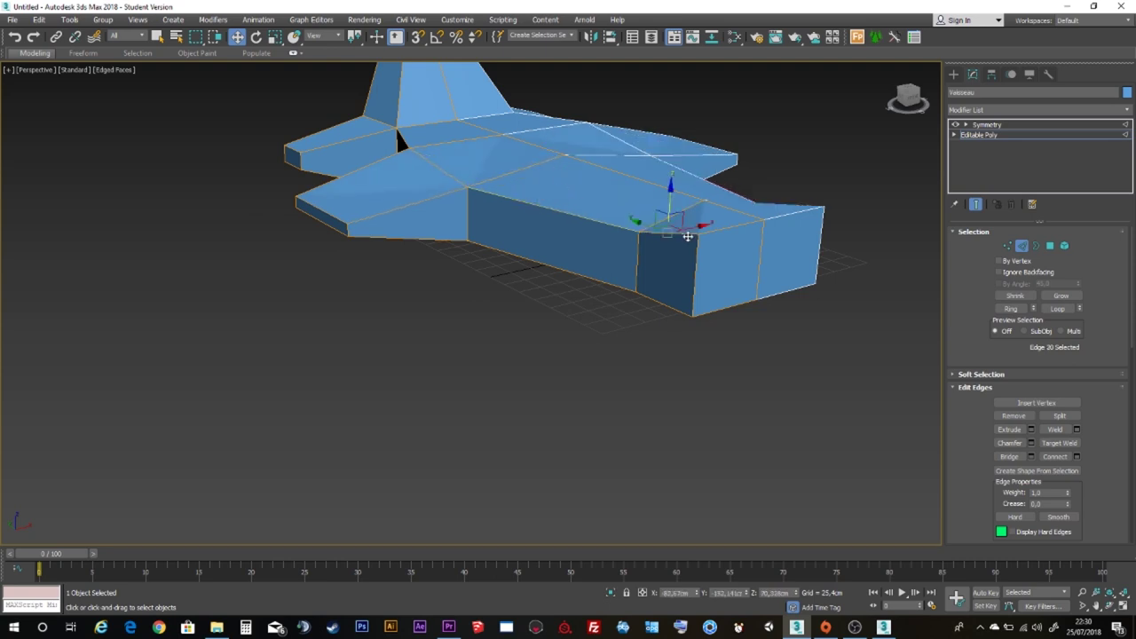
key(ctrl+z)
key(ctrl+z)
ctrl+click(684, 228)
drag(609, 168, 630, 210)
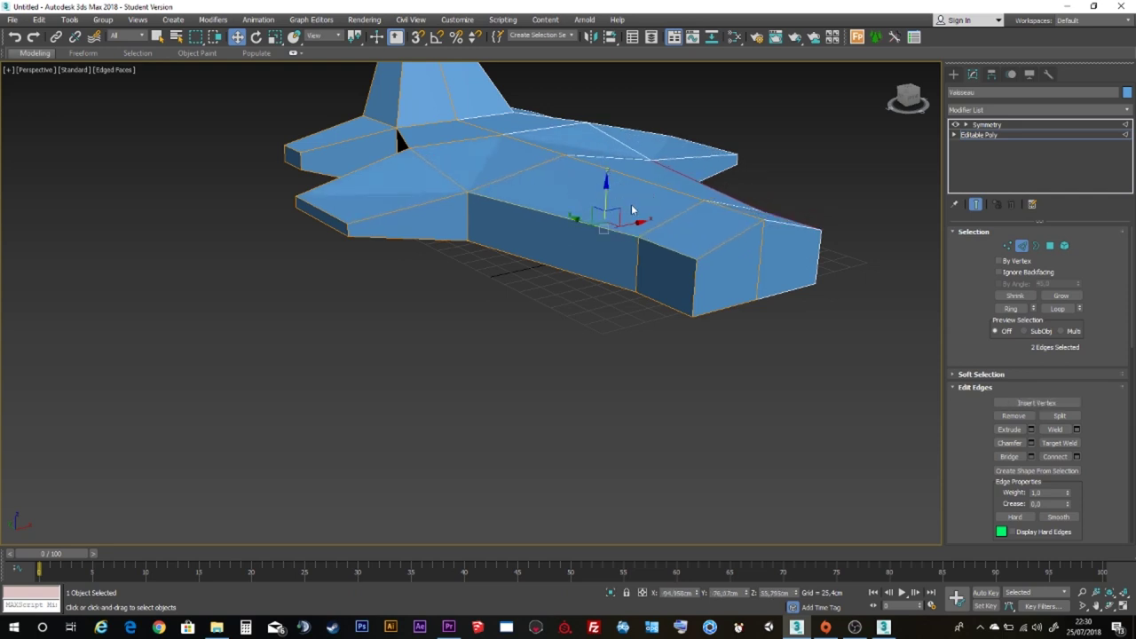
key(ctrl+z)
drag(651, 182, 648, 201)
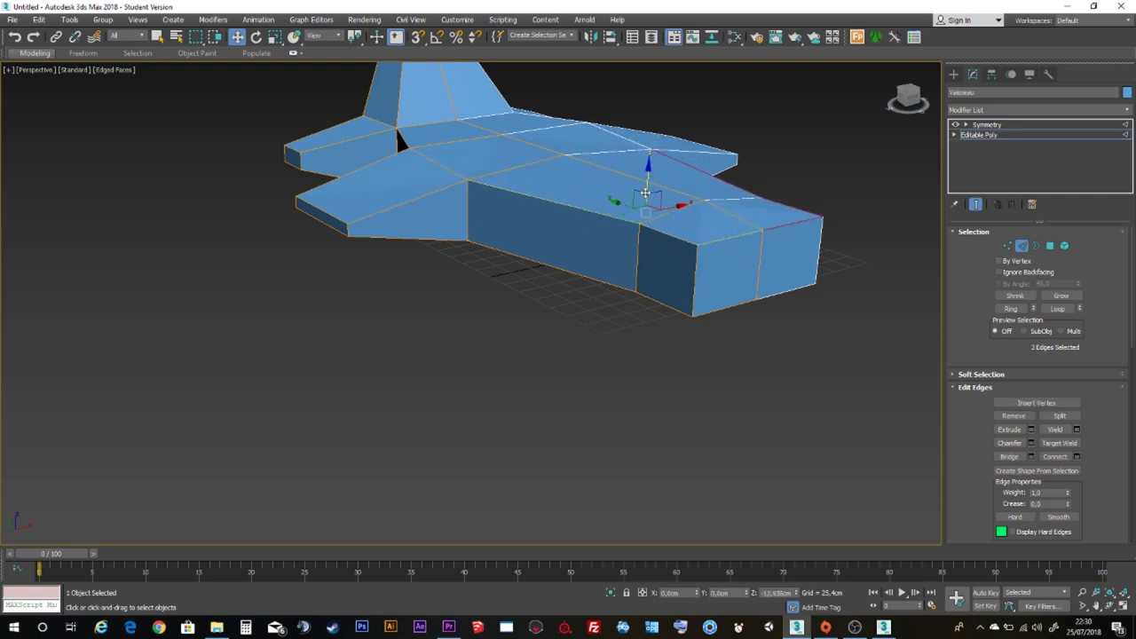
mouse_move(648, 201)
alt+middle_down()
mouse_move(635, 268)
mouse_move(696, 234)
alt+middle_up()
scroll(634, 268, down, 4)
Raise the fuselage's bottom edges to slim the underside.
click(632, 297)
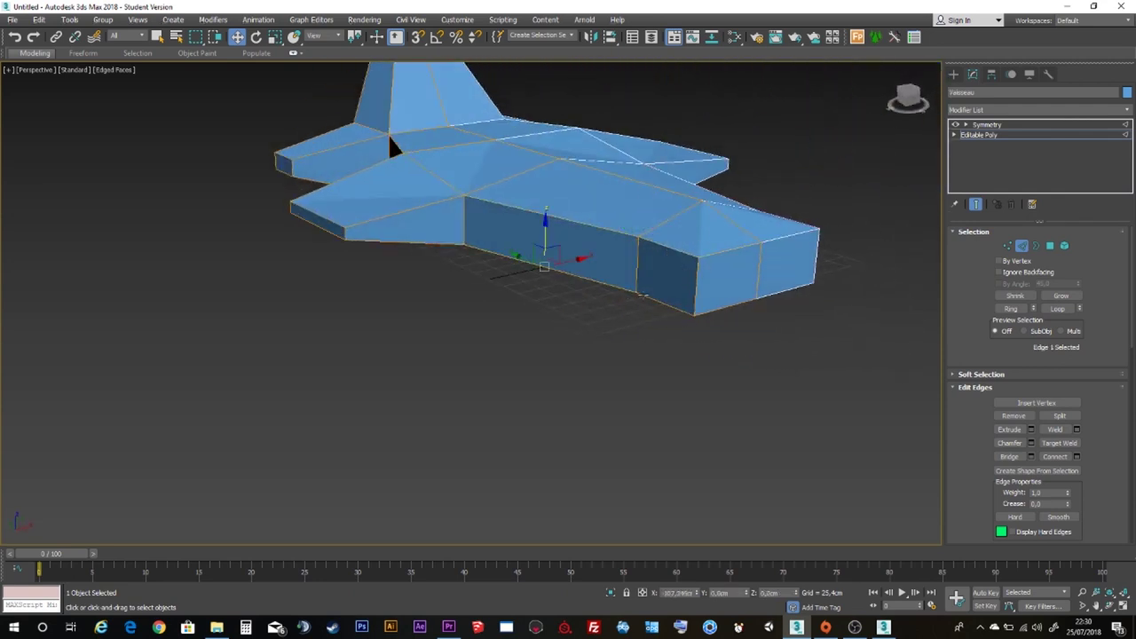
ctrl+click(639, 266)
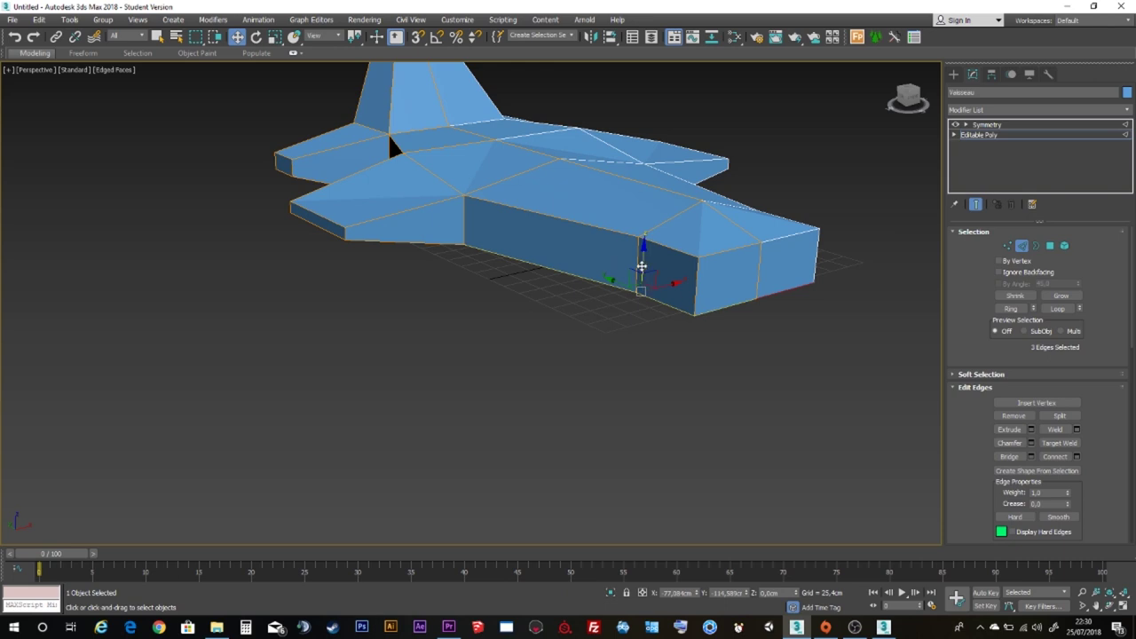
drag(642, 269, 642, 243)
click(720, 323)
click(715, 291)
drag(717, 267, 728, 253)
click(728, 249)
click(715, 256)
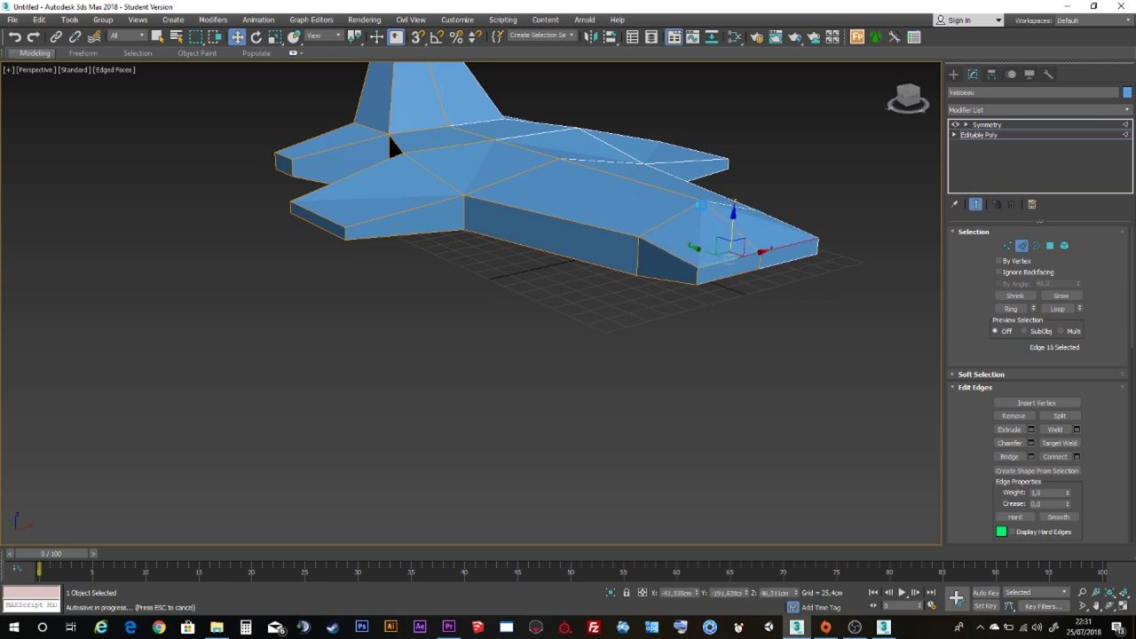
Select a vertex at the hull's forward end in Vertex mode.
click(1008, 246)
mouse_move(685, 234)
middle_down()
mouse_move(667, 221)
mouse_move(611, 224)
mouse_move(586, 259)
middle_up()
click(664, 210)
Select the lower hull vertices and the wing-tip vertex.
click(576, 238)
click(575, 260)
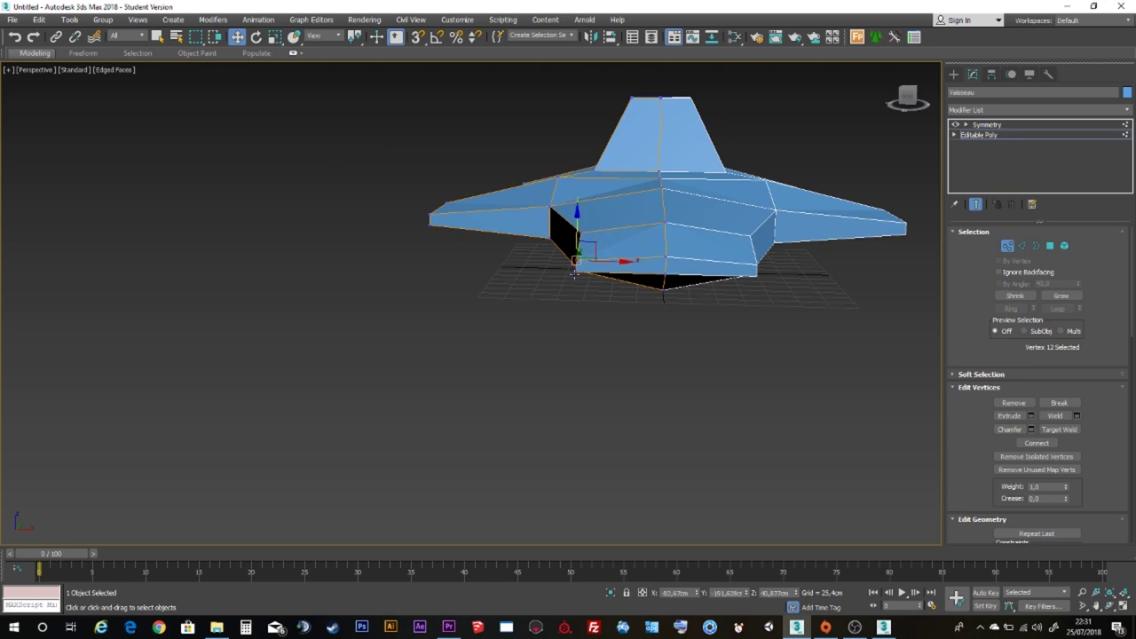
scroll(458, 229, up, 4)
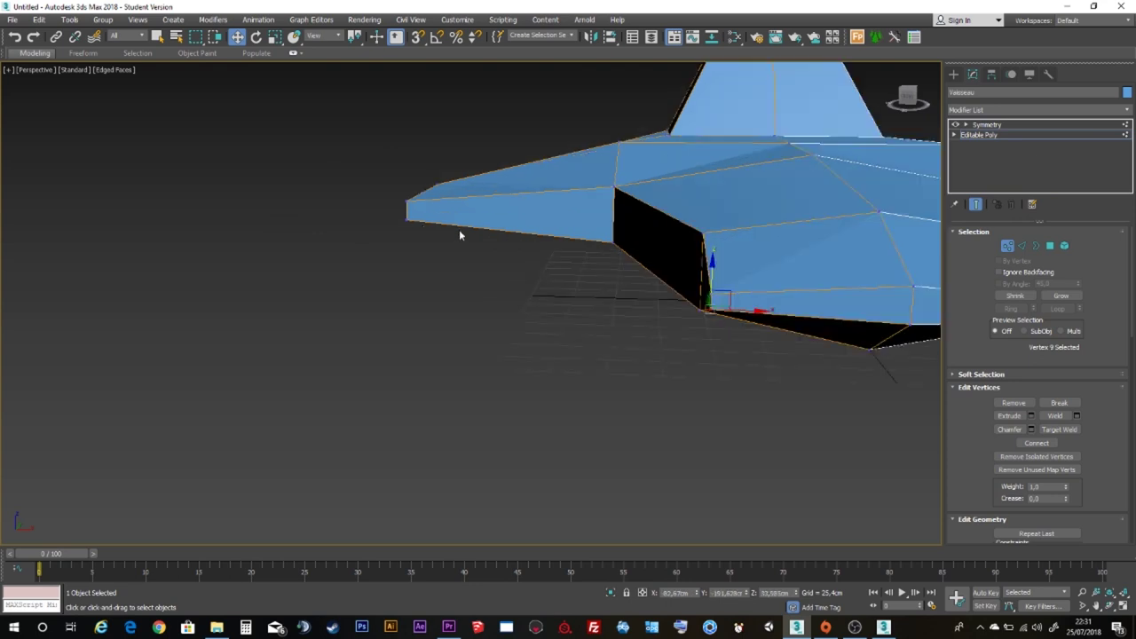
click(405, 209)
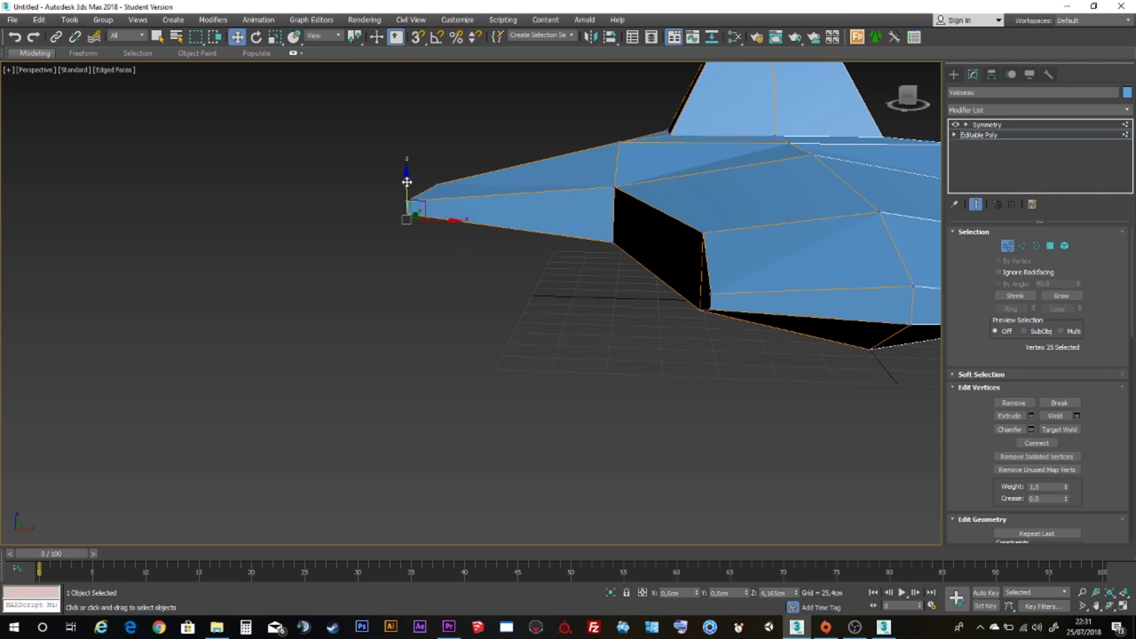
scroll(401, 207, down, 3)
alt+middle_drag(459, 239, 495, 234)
mouse_move(418, 284)
alt+middle_down()
mouse_move(363, 271)
mouse_move(371, 253)
mouse_move(453, 296)
alt+middle_up()
Lower the tail vertices with the Move gizmo to bring down the tail fin.
click(306, 219)
drag(307, 221, 309, 278)
mouse_move(305, 204)
mouse_down()
mouse_move(309, 264)
mouse_move(304, 247)
mouse_up()
ctrl+click(209, 215)
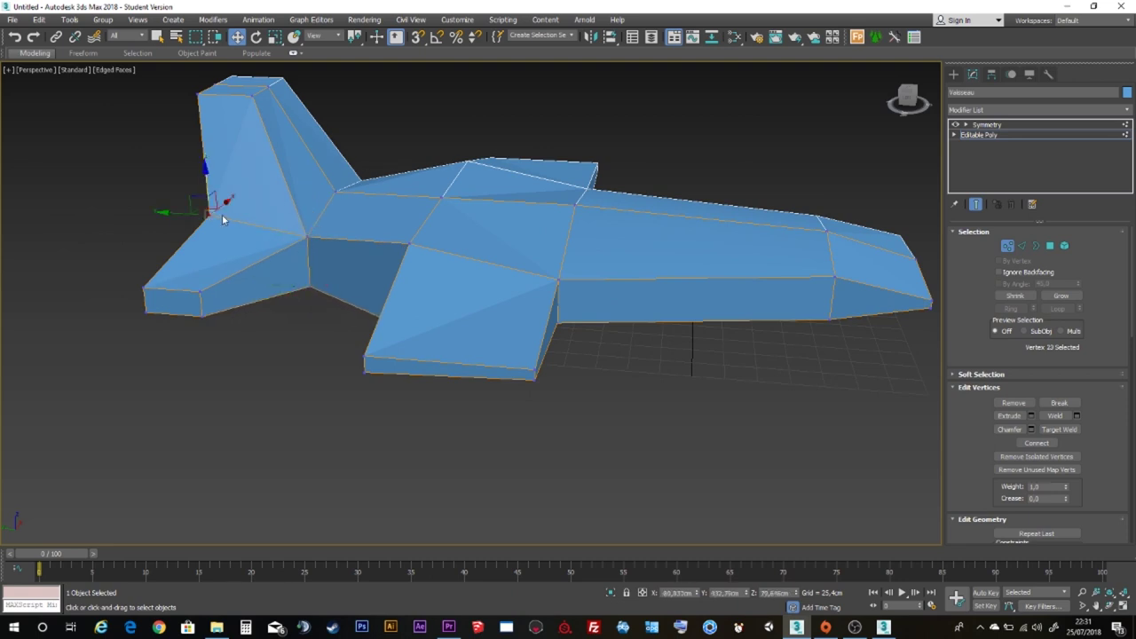
alt+middle_drag(222, 214, 200, 220)
drag(201, 221, 192, 219)
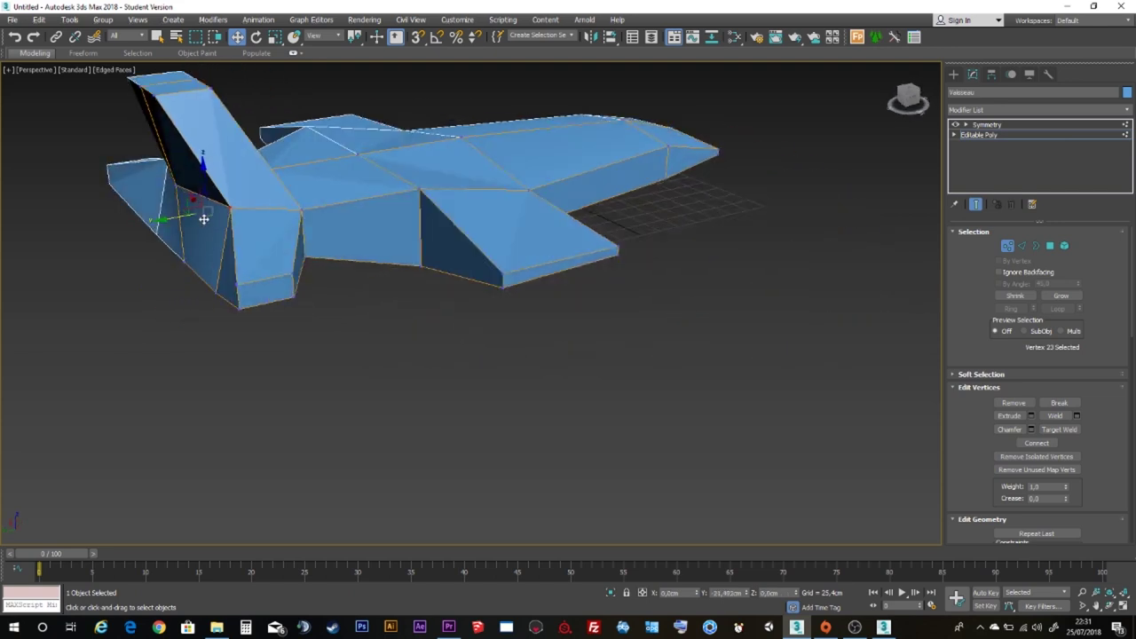
mouse_move(192, 219)
alt+middle_down()
mouse_move(266, 238)
mouse_move(278, 195)
alt+middle_up()
Pull the fin's top vertices together to narrow it, and reshape the nearby wing vertices.
click(250, 208)
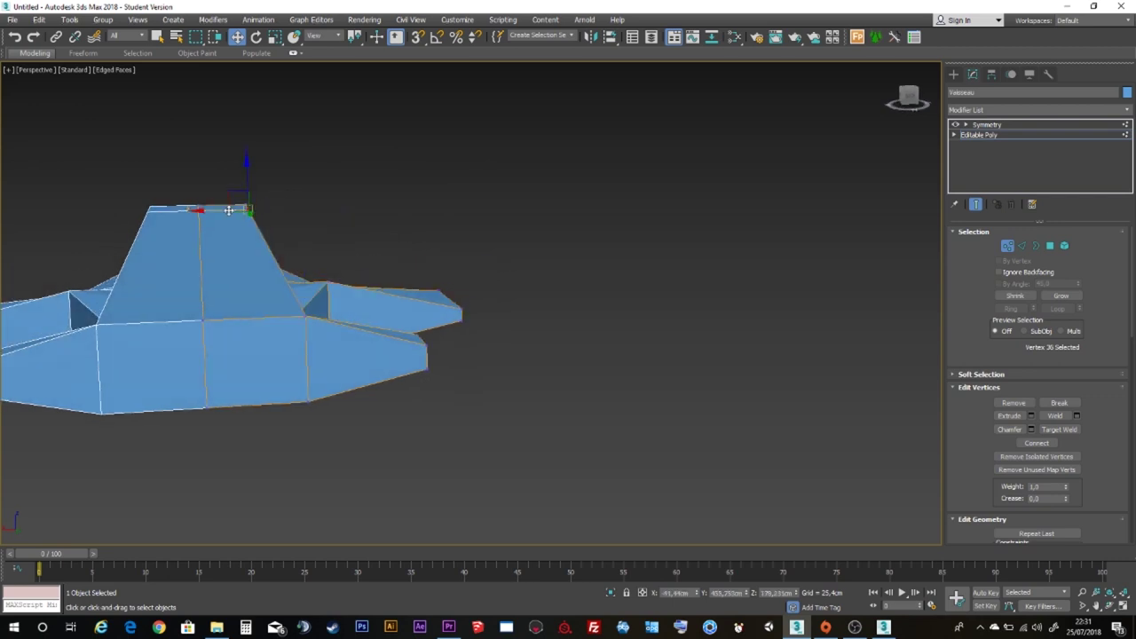
click(245, 205)
mouse_move(219, 205)
mouse_down()
mouse_move(241, 205)
mouse_move(101, 342)
mouse_up()
ctrl+click(224, 212)
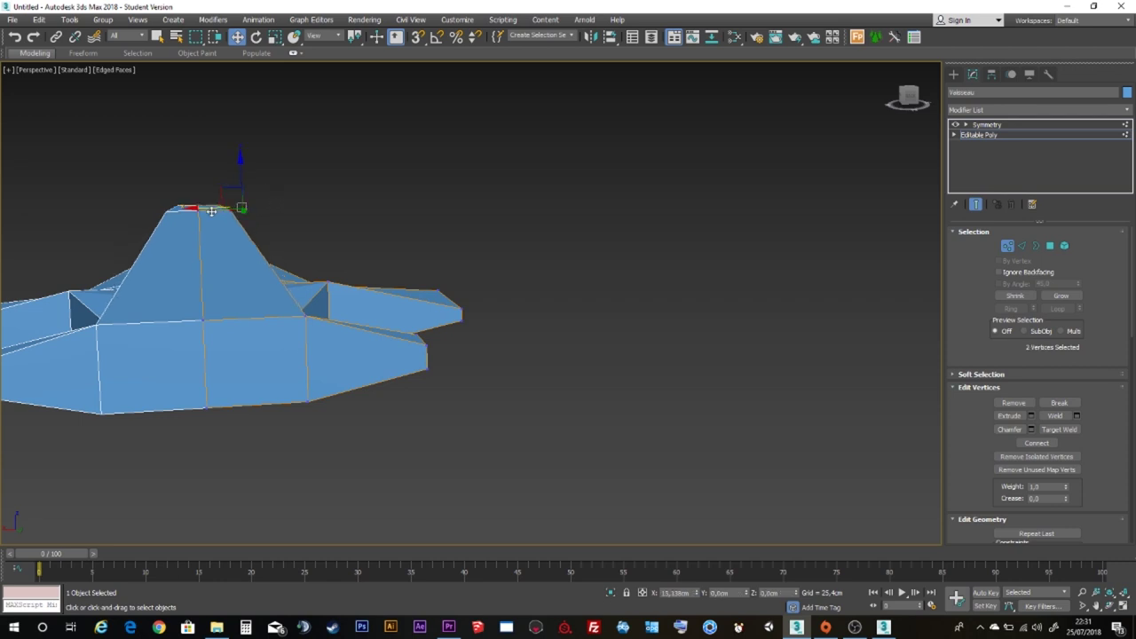
alt+middle_drag(274, 327, 242, 366)
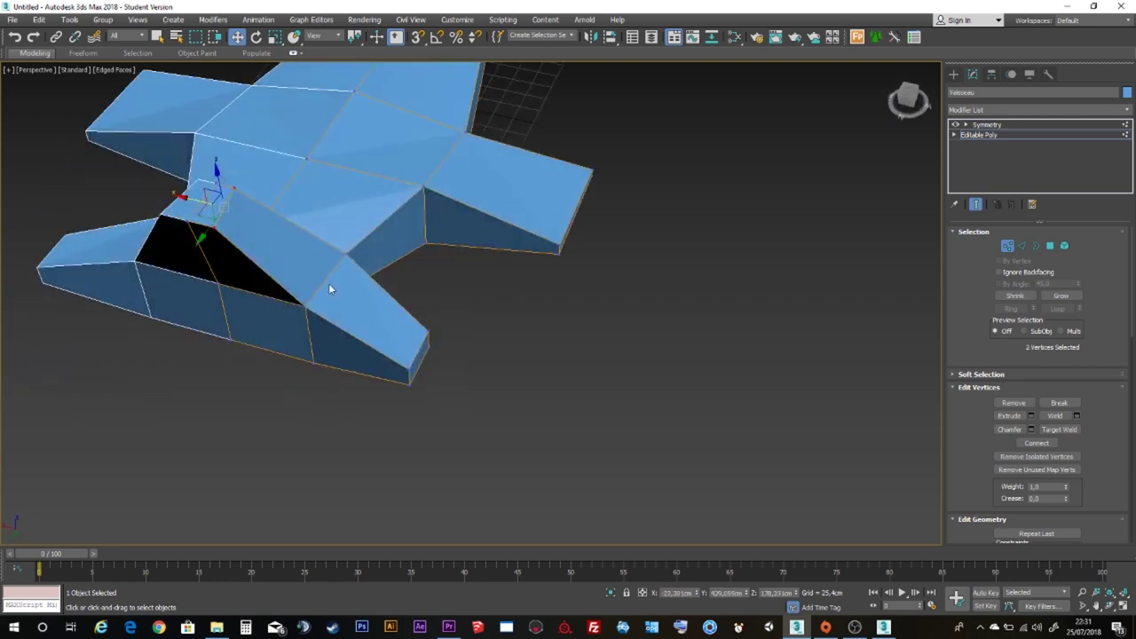
drag(345, 257, 277, 271)
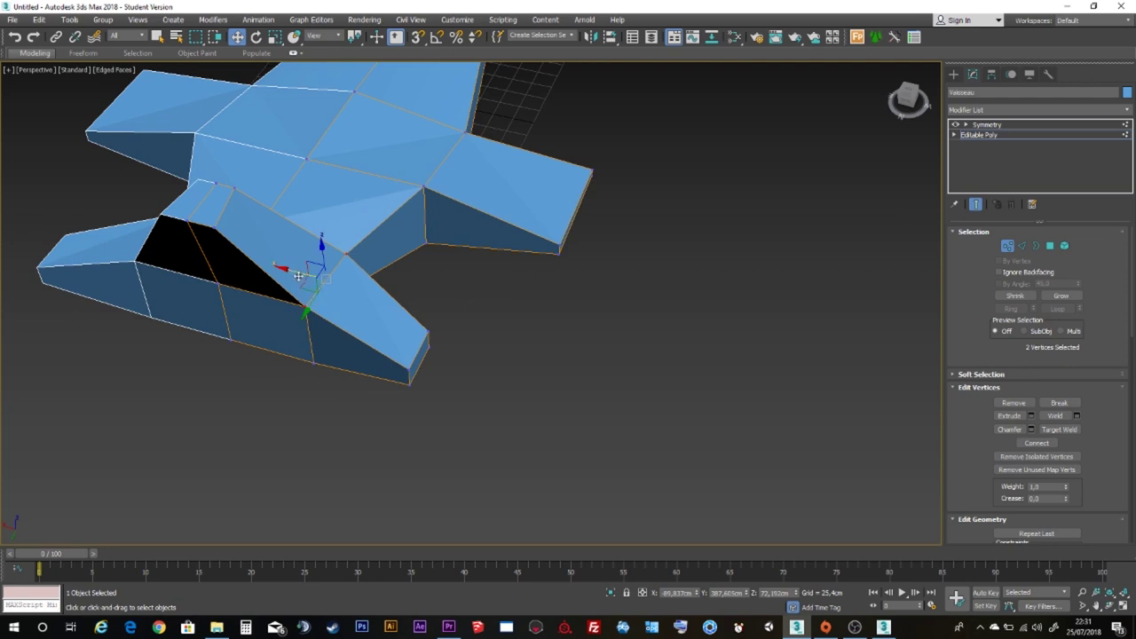
mouse_move(277, 271)
alt+middle_down()
mouse_move(491, 349)
mouse_move(518, 200)
mouse_move(469, 226)
alt+middle_up()
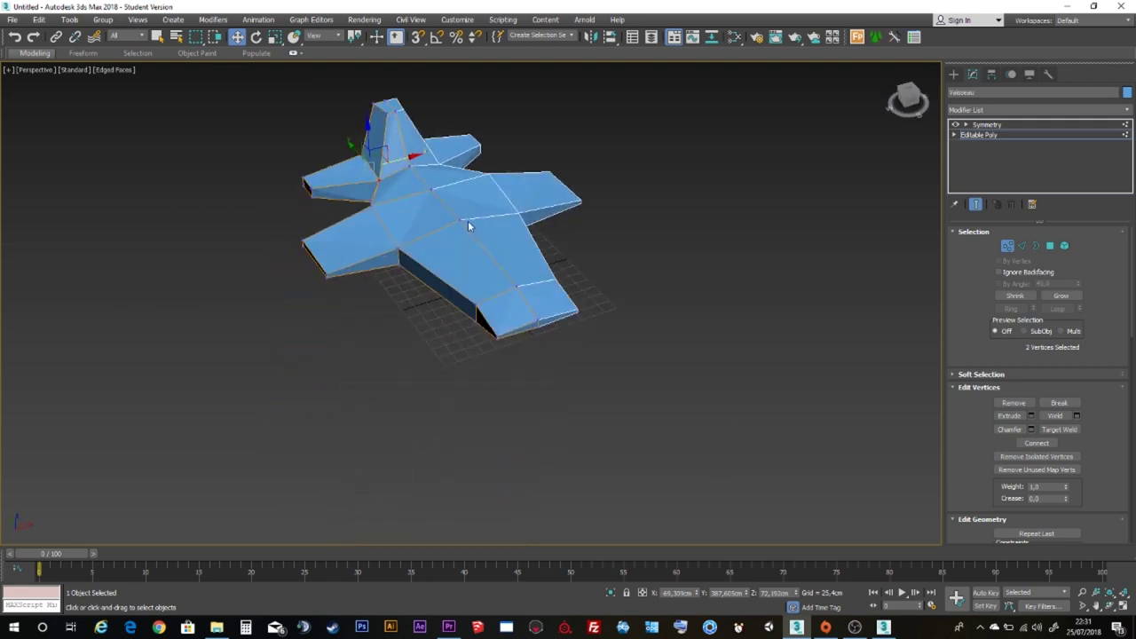
Exit Vertex mode and select the central body polygons at Polygon level.
click(1006, 245)
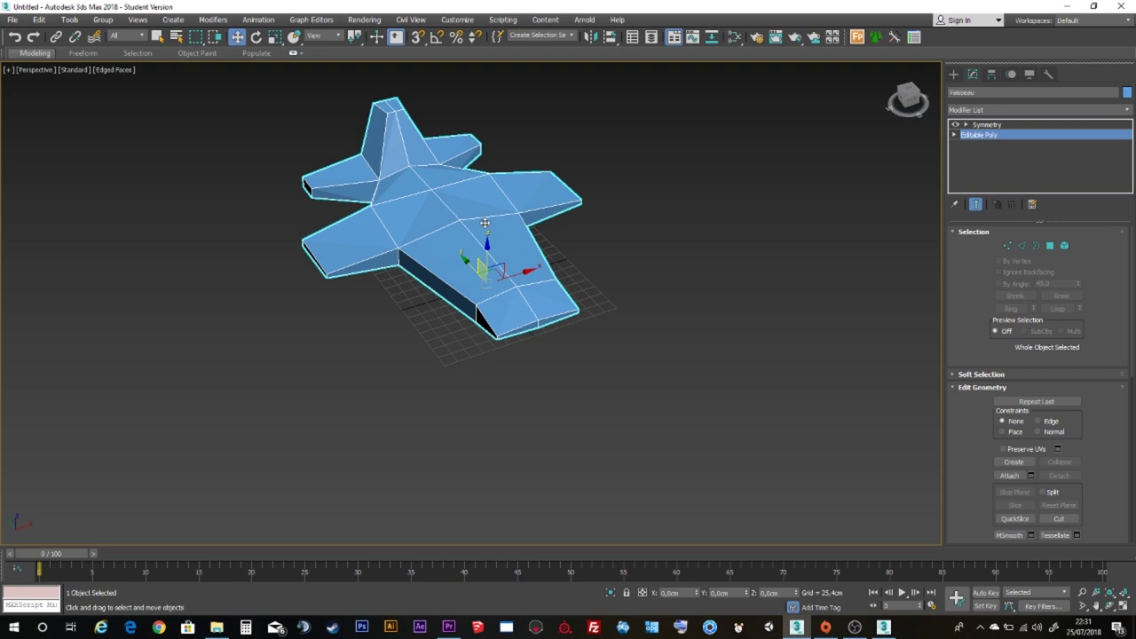
mouse_move(430, 199)
alt+middle_down()
mouse_move(463, 222)
mouse_move(424, 276)
alt+middle_up()
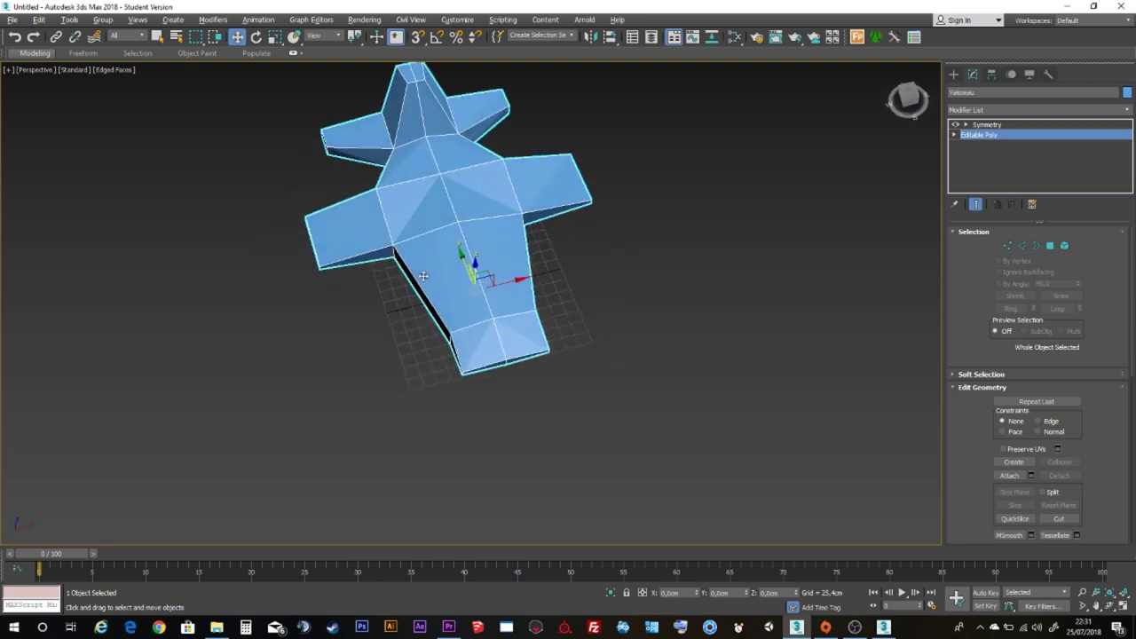
click(1052, 247)
click(431, 211)
alt+middle_drag(430, 211, 426, 207)
Switch to Edge level and expand the Modeling ribbon's full Editable Poly panels.
scroll(426, 207, up, 3)
scroll(426, 207, up, 4)
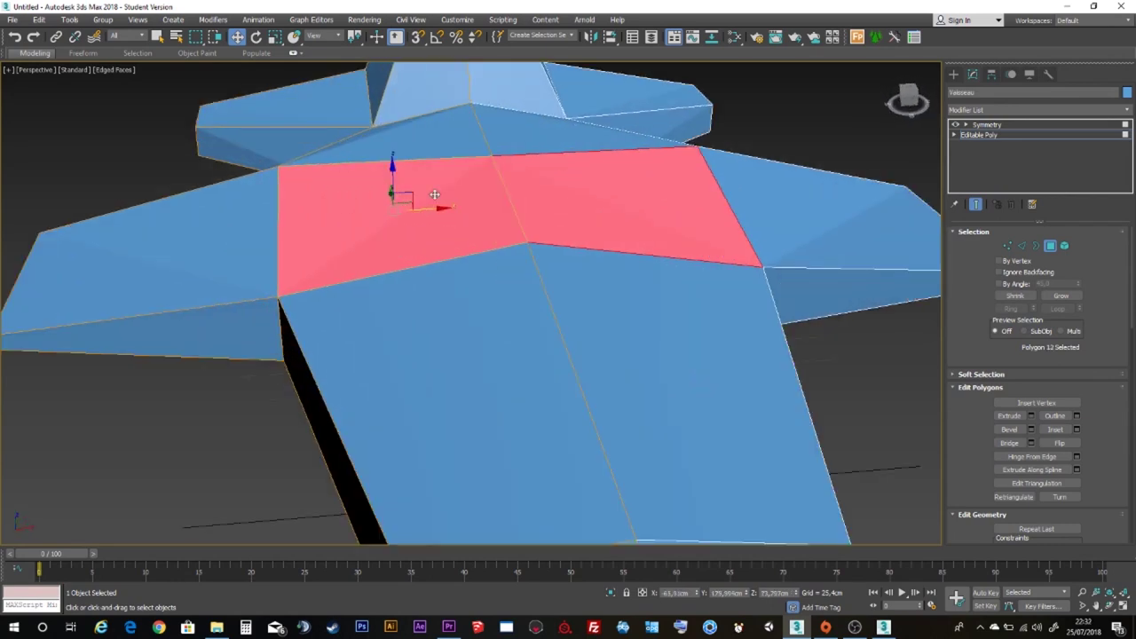
scroll(427, 177, down, 4)
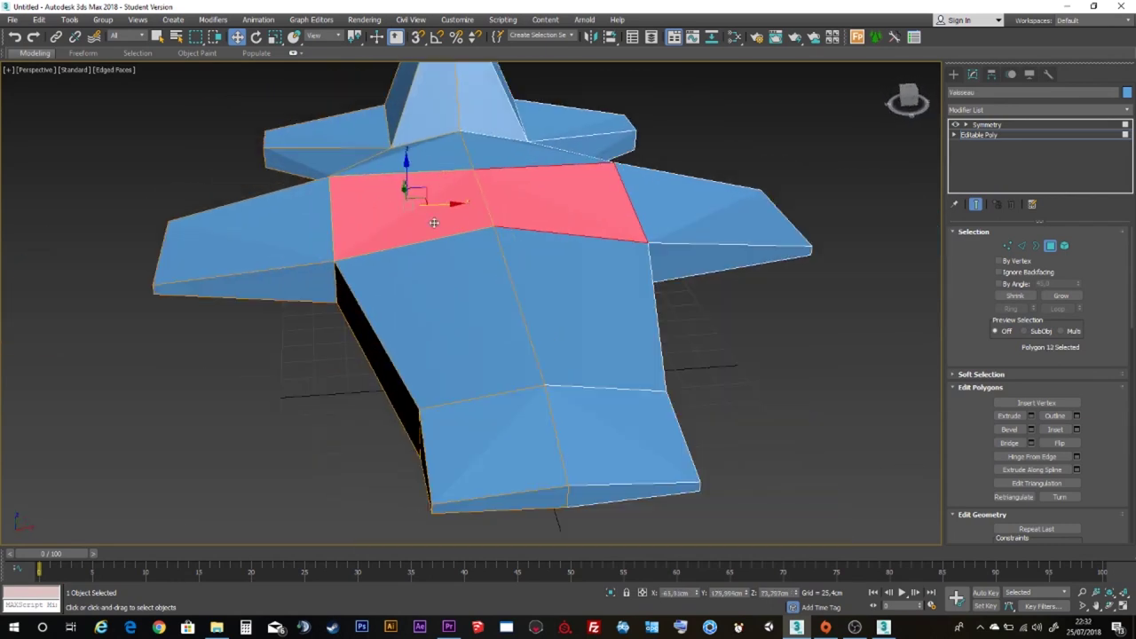
scroll(572, 335, down, 2)
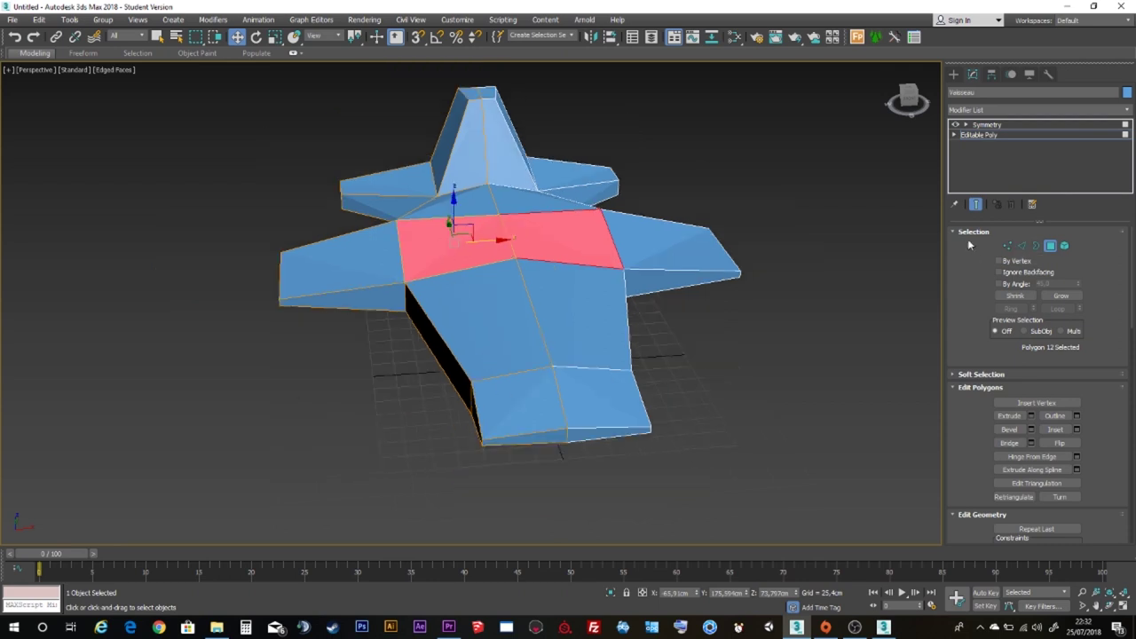
click(1021, 246)
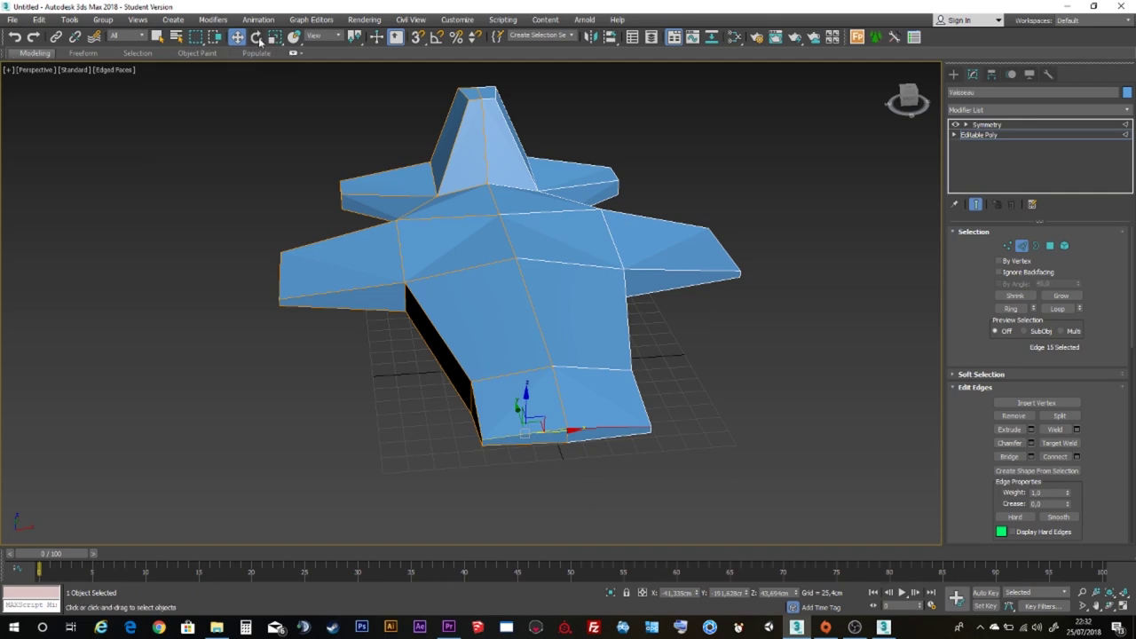
click(296, 52)
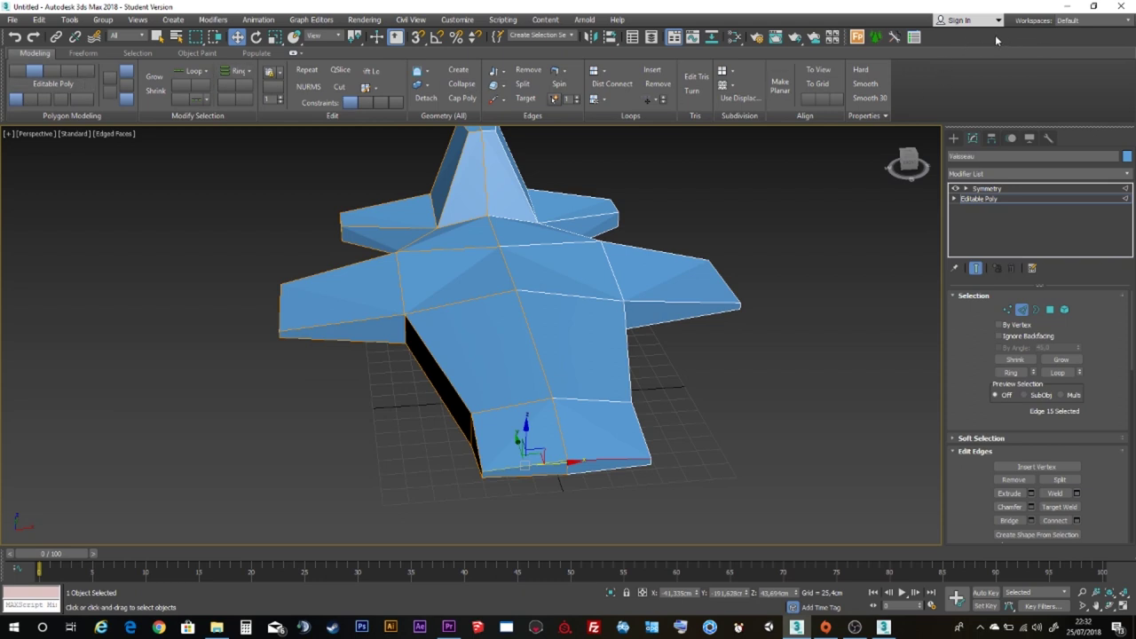
Hide the Modeling ribbon and then show it again.
right_click(966, 36)
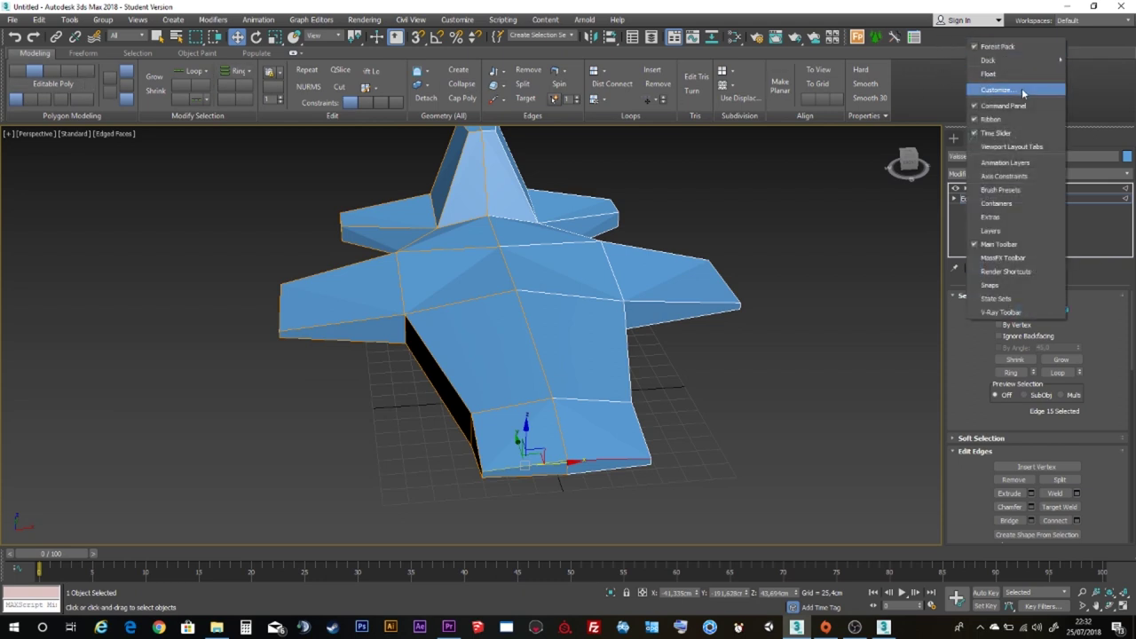
click(991, 118)
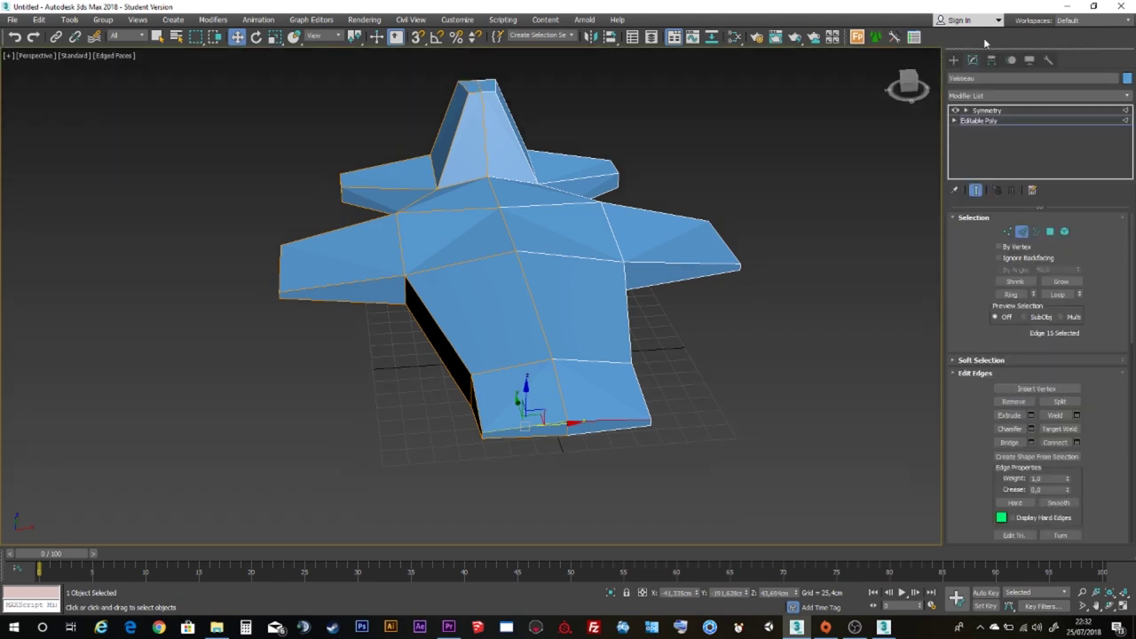
right_click(984, 42)
click(1008, 120)
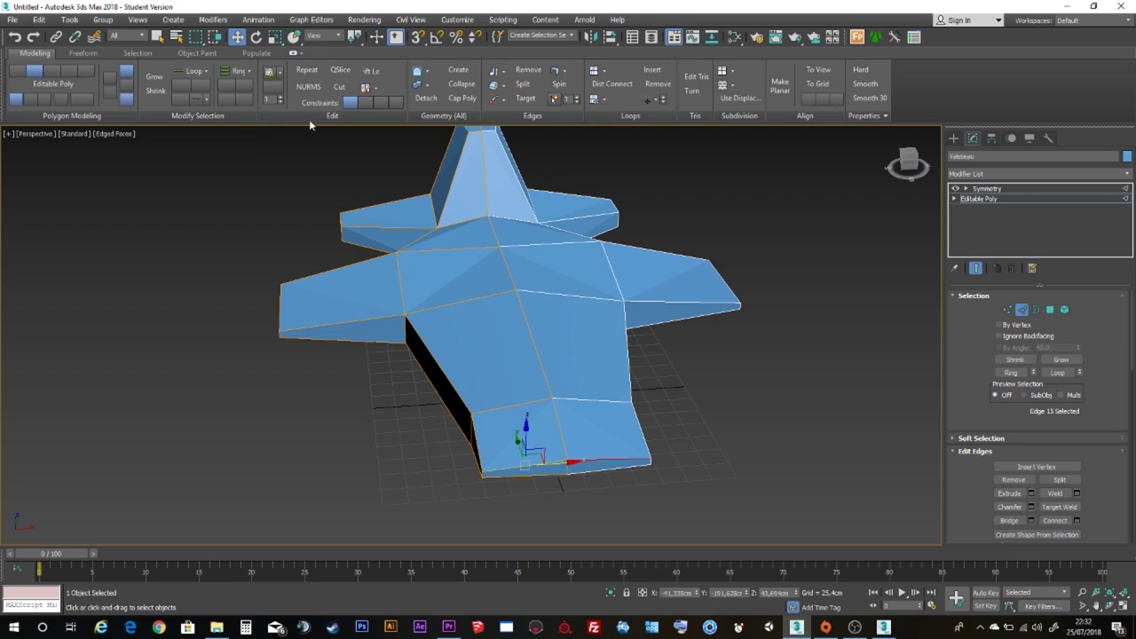
Insert a lengthwise SwiftLoop along the fuselage and select it with the Move tool.
click(370, 76)
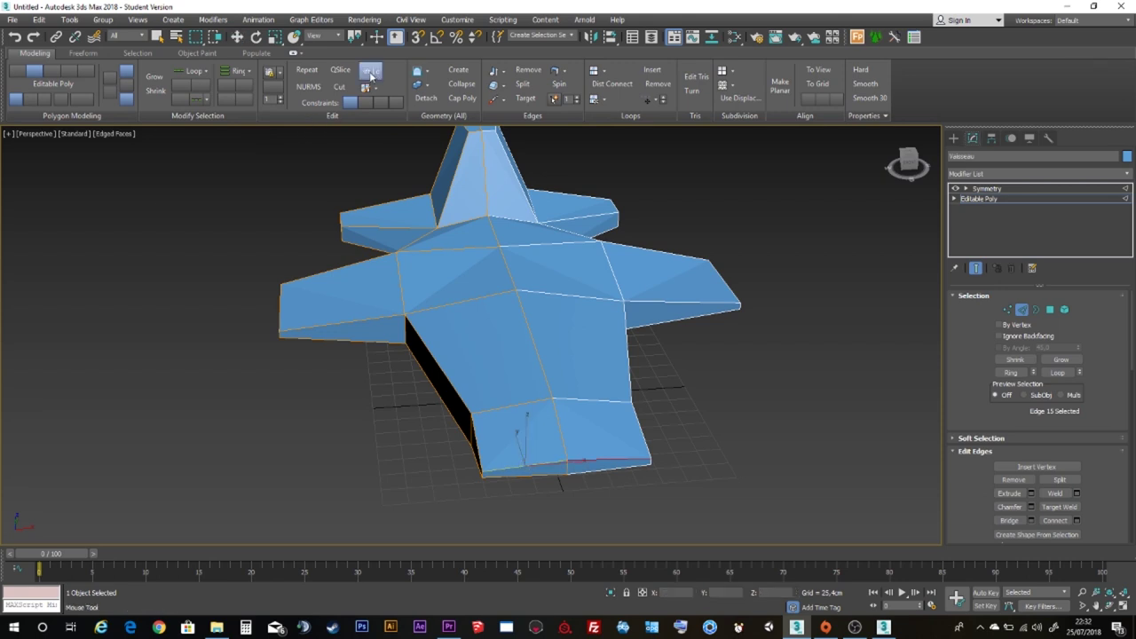
click(370, 74)
click(370, 74)
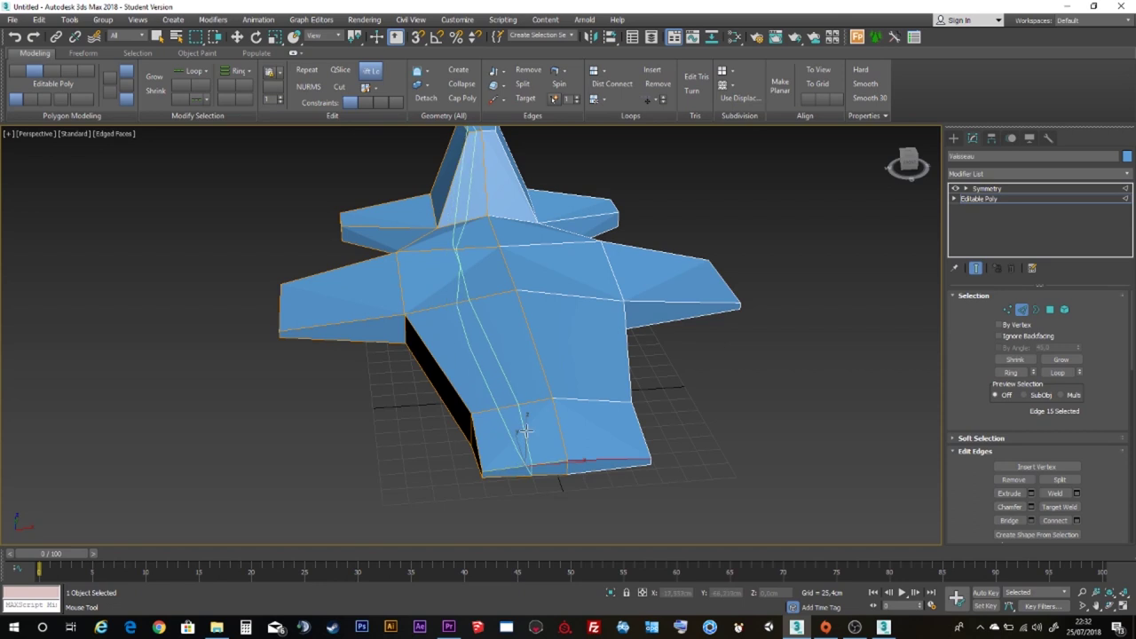
click(497, 319)
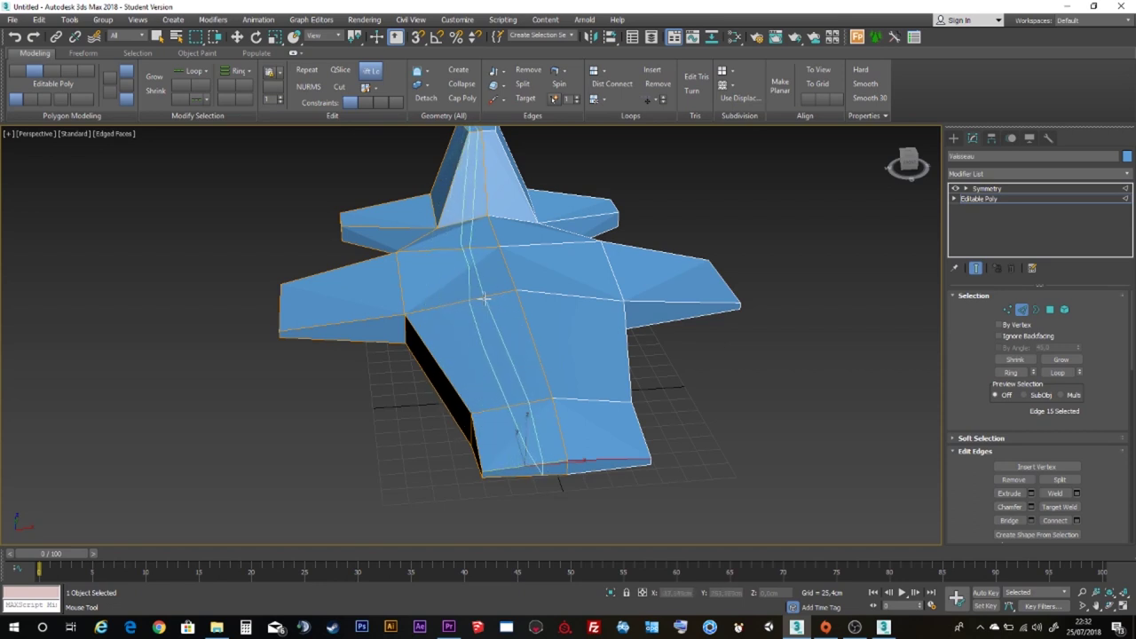
click(465, 299)
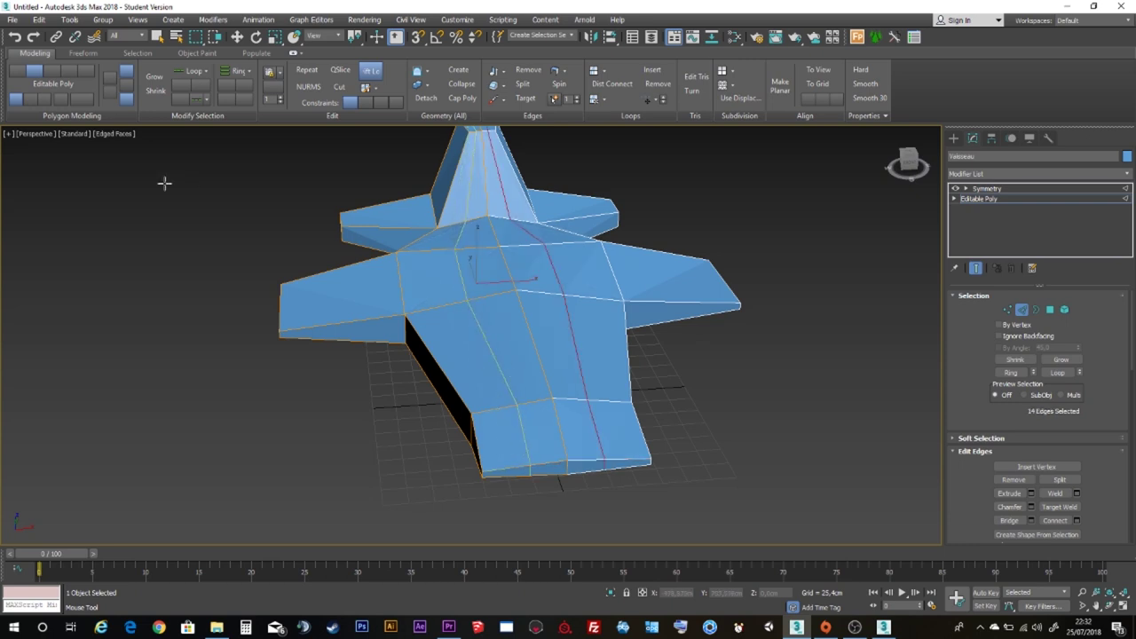
key(w)
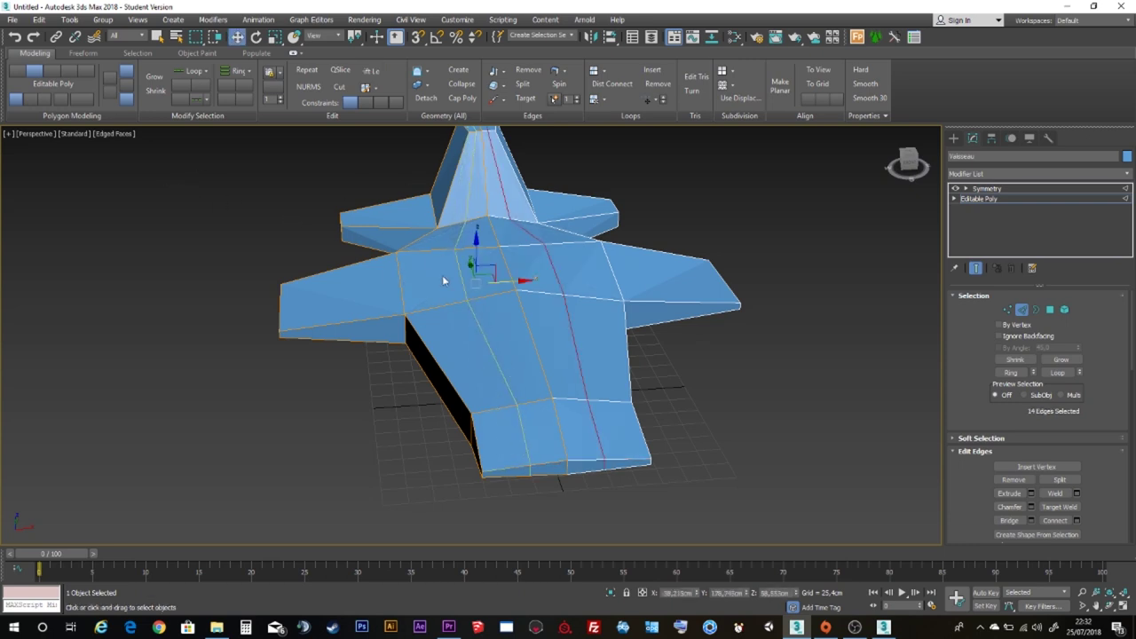
mouse_move(361, 334)
alt+middle_down()
mouse_move(339, 304)
mouse_move(373, 293)
alt+middle_up()
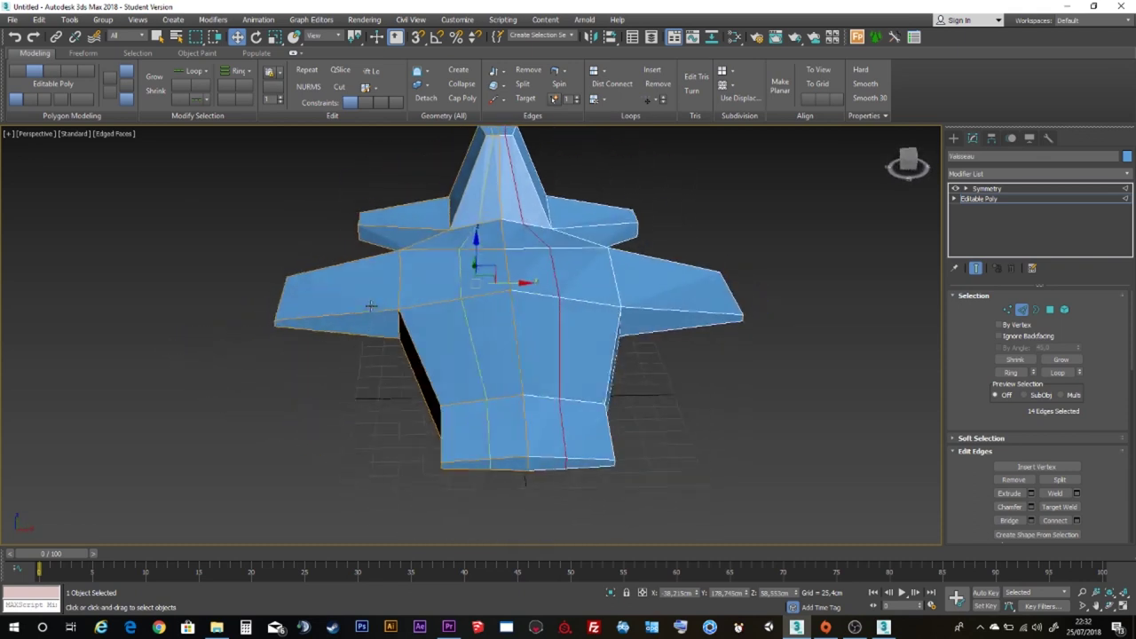
Select three central top polygons of the fuselage.
click(1050, 308)
click(508, 282)
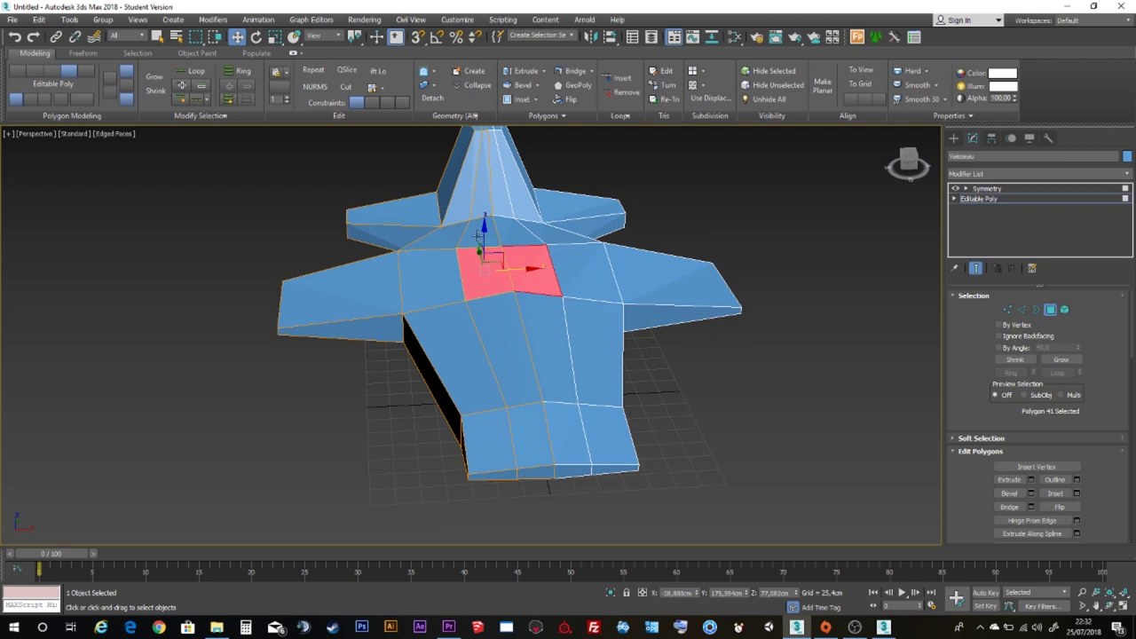
ctrl+click(498, 235)
ctrl+click(496, 335)
mouse_move(497, 335)
alt+middle_down()
mouse_move(540, 380)
mouse_move(568, 387)
alt+middle_up()
Extrude the three selected polygons upward into a spine.
right_click(562, 302)
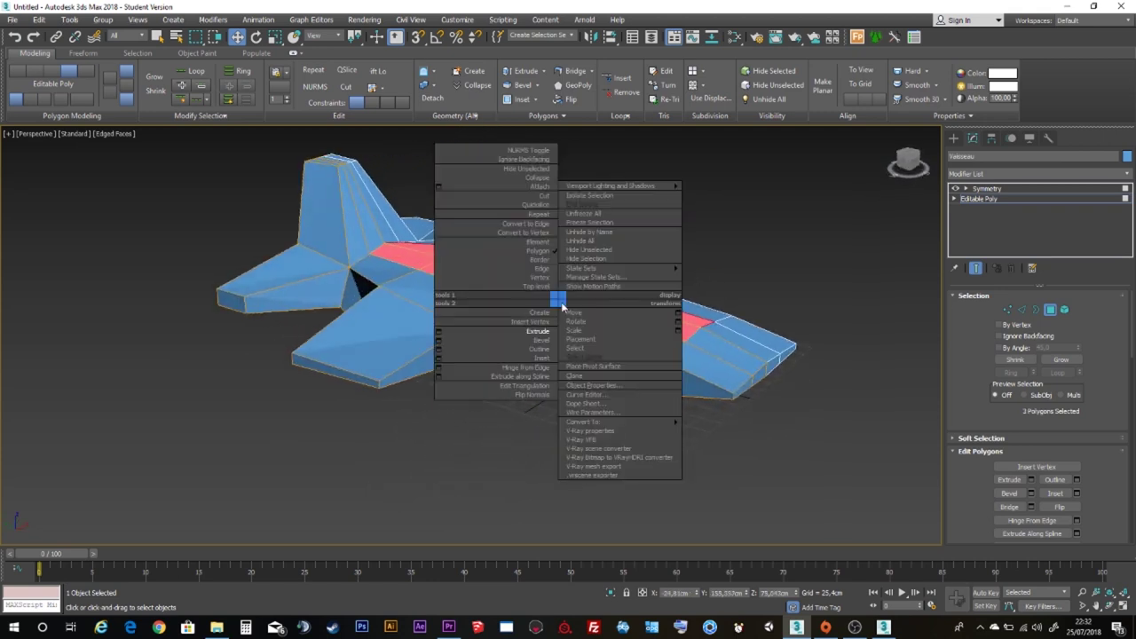
click(537, 332)
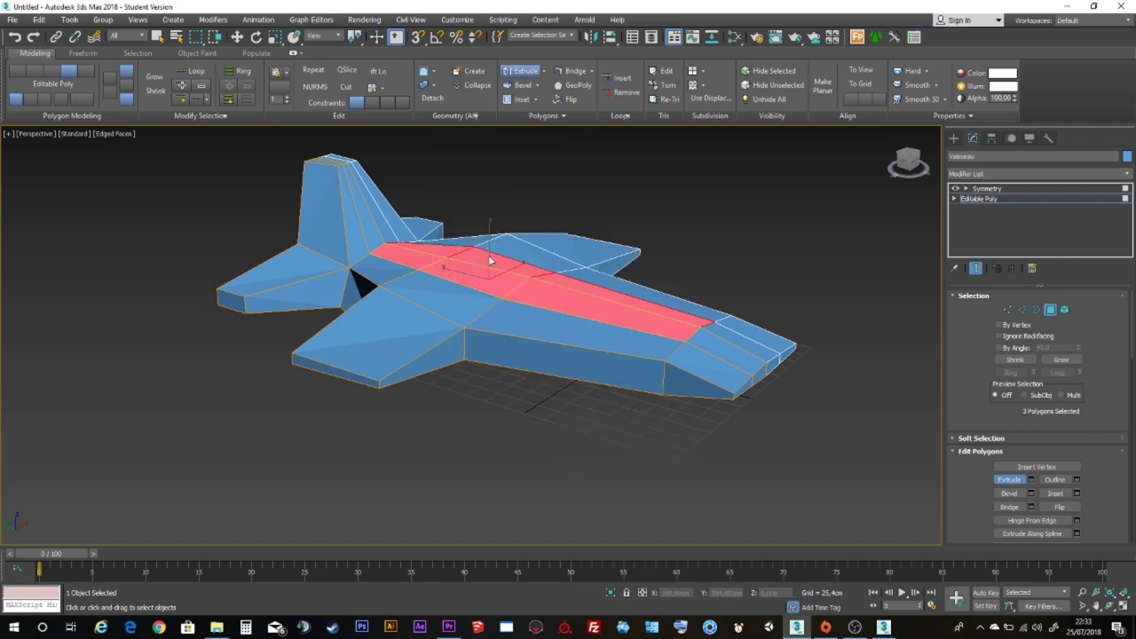
drag(507, 271, 532, 171)
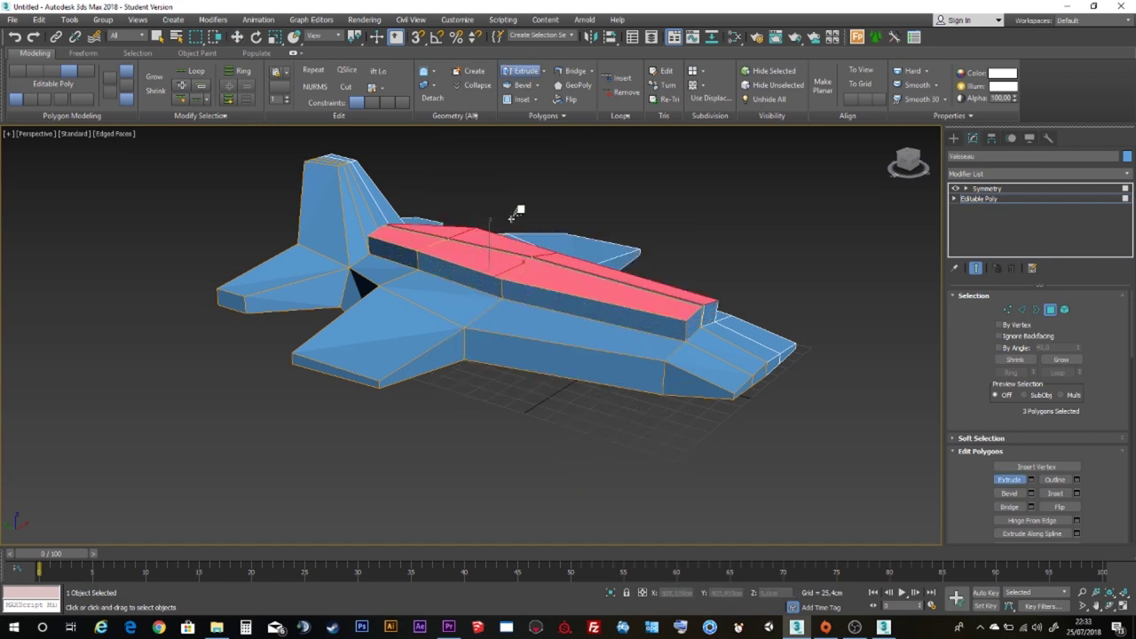
alt+middle_drag(570, 263, 510, 258)
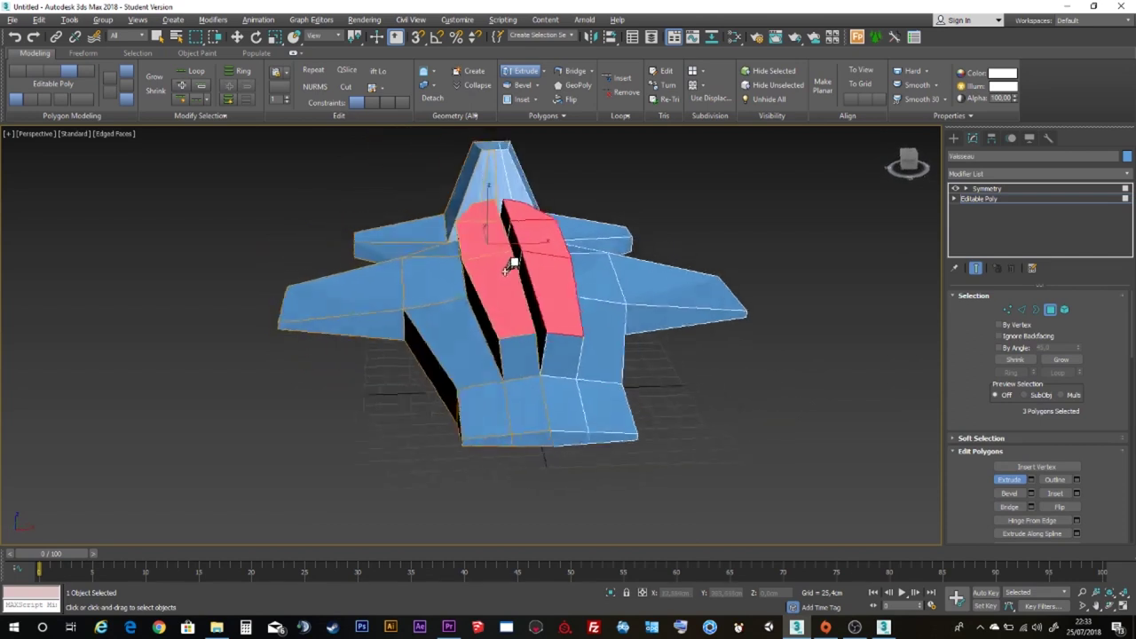
scroll(511, 258, up, 3)
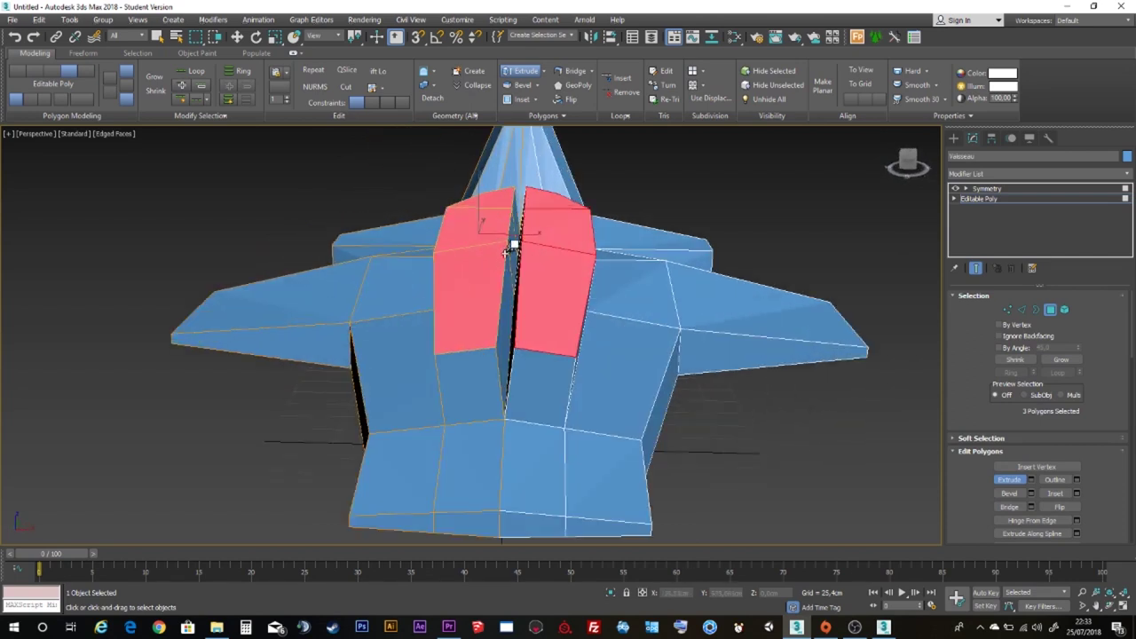
alt+middle_drag(526, 299, 616, 317)
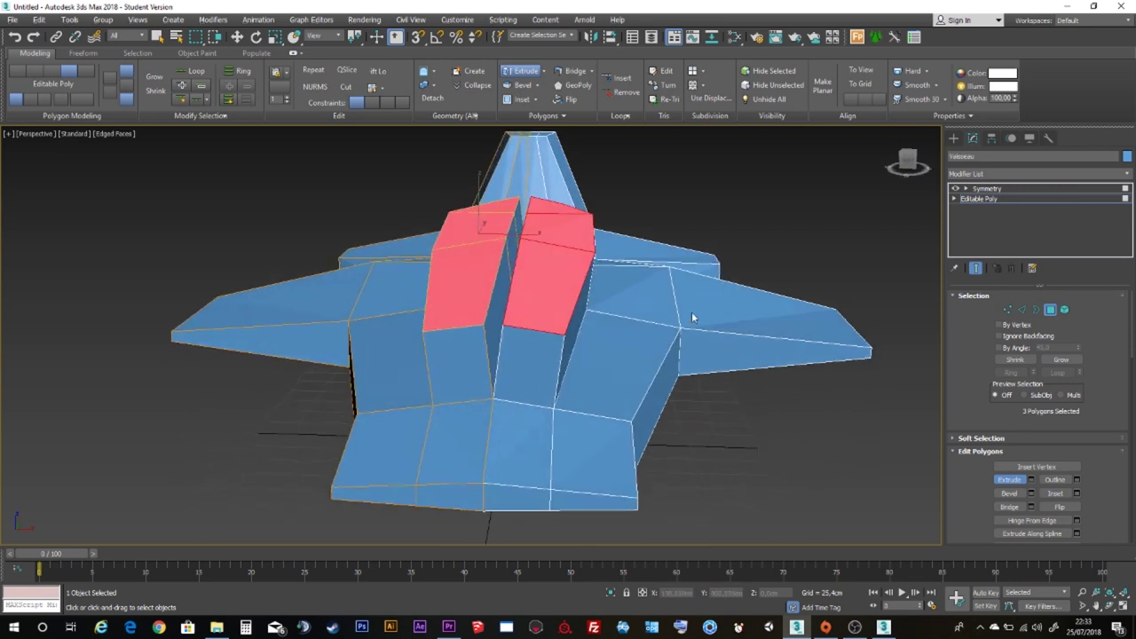
Slide the two red halves together along X to close the gap, then widen the command panel to two columns.
key(w)
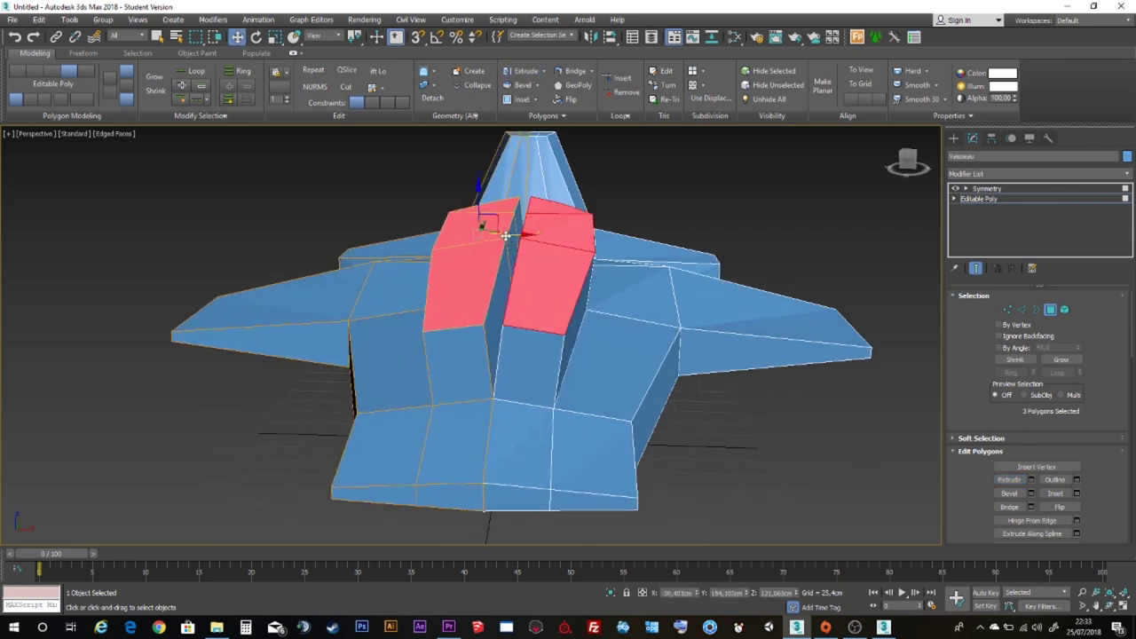
drag(505, 236, 521, 238)
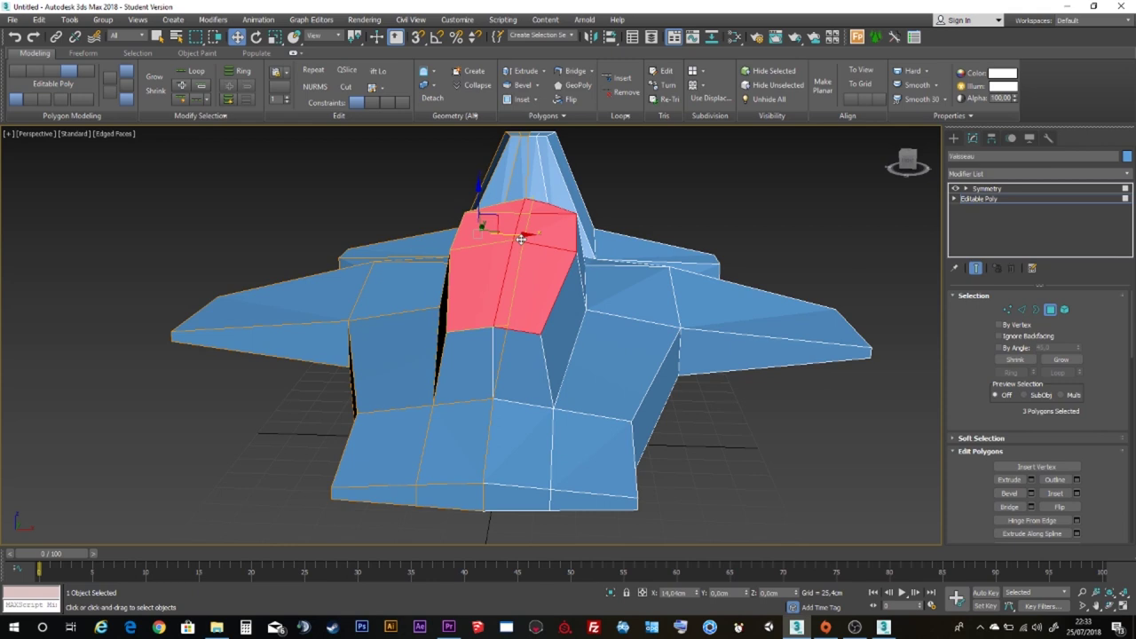
drag(521, 238, 520, 235)
mouse_move(520, 234)
alt+middle_down()
mouse_move(545, 246)
mouse_move(531, 250)
alt+middle_up()
drag(533, 254, 536, 256)
alt+middle_drag(536, 257, 512, 264)
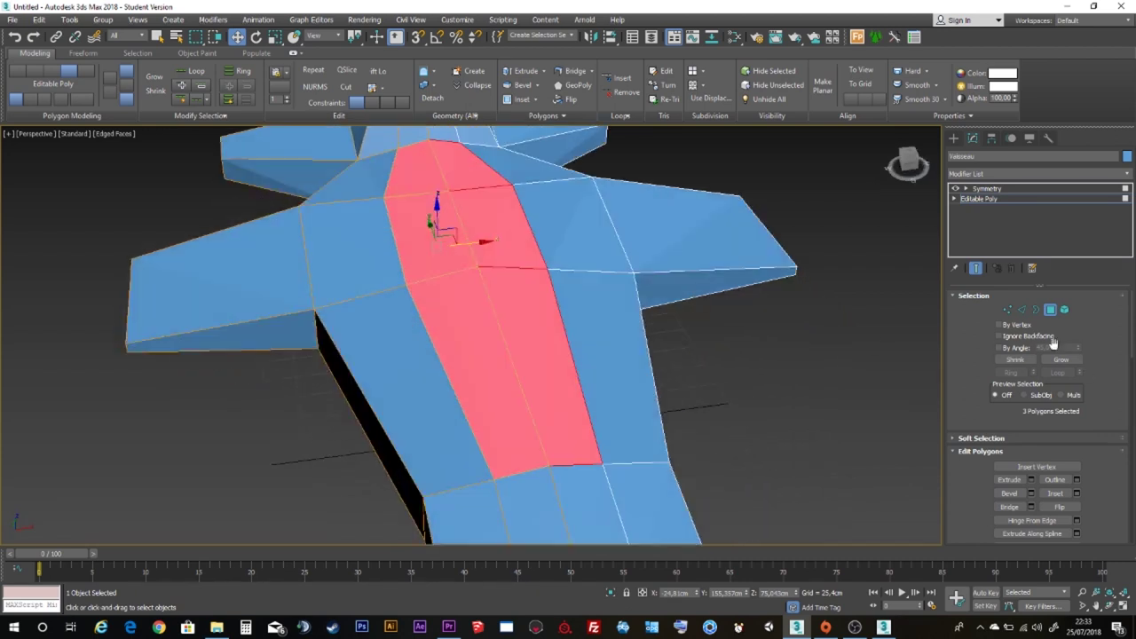
drag(944, 409, 800, 411)
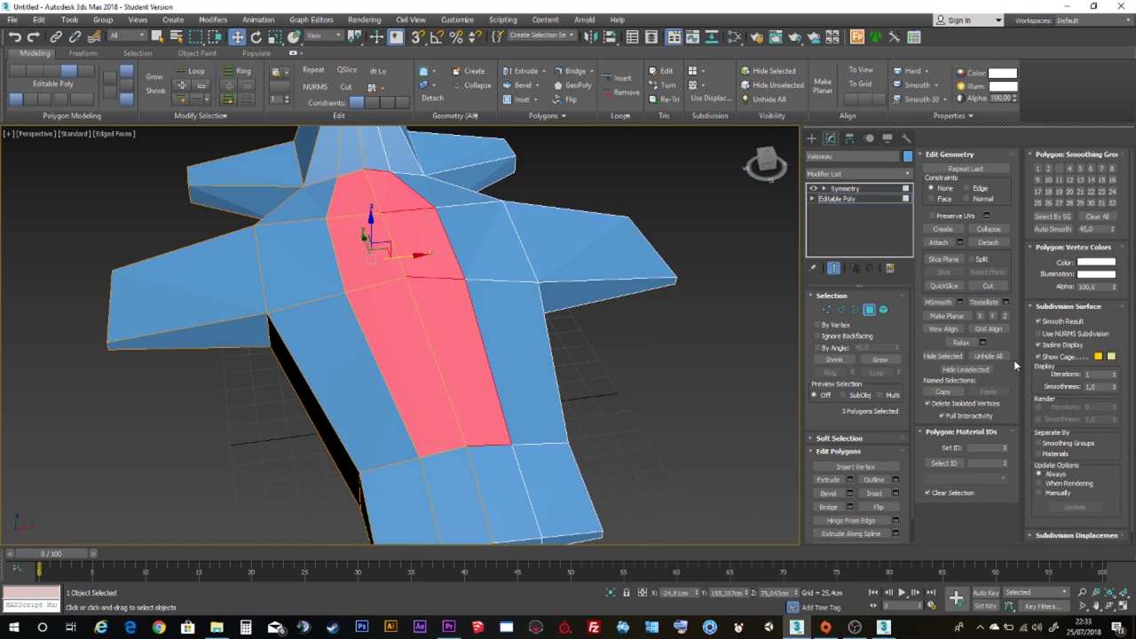
Open the Extrude settings caddy on the top polygons and cycle through Group, Local Normal and By Polygon.
click(850, 481)
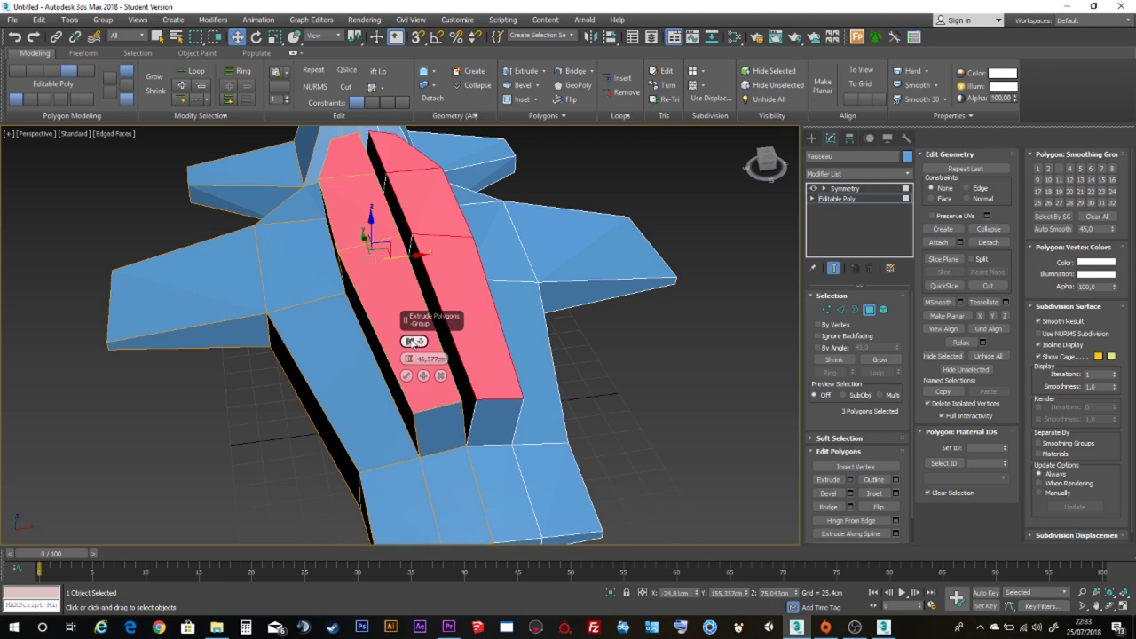
click(412, 343)
click(412, 343)
click(412, 343)
click(412, 343)
click(412, 342)
click(412, 343)
click(412, 342)
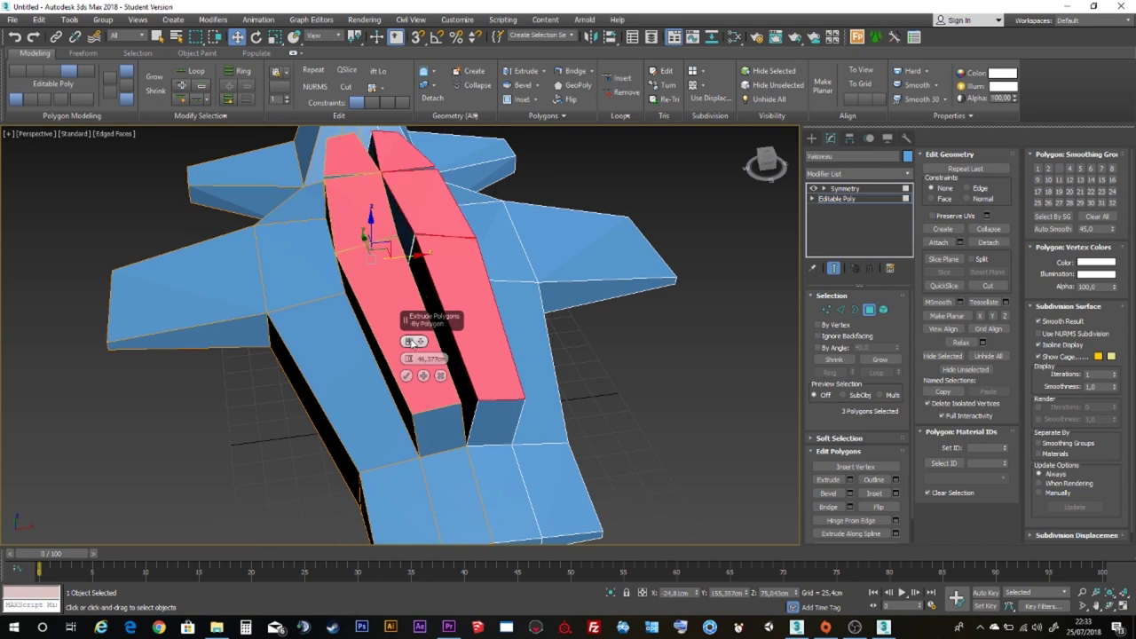
alt+middle_drag(318, 205, 314, 224)
scroll(314, 224, up, 5)
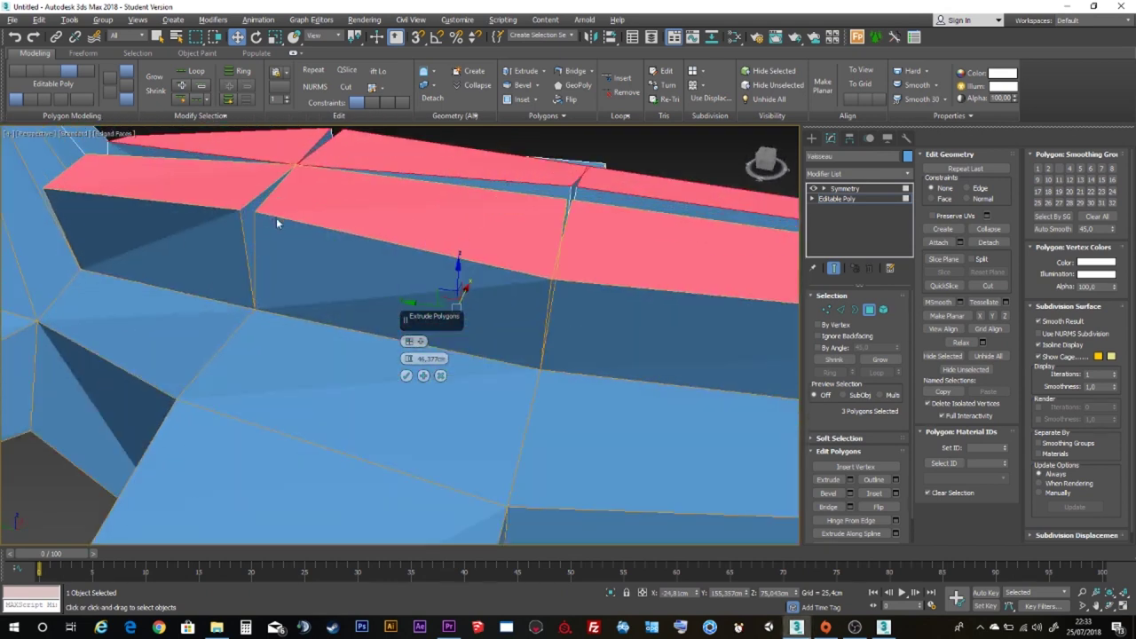
Compare the extrusion types again and confirm the 46.377 cm group extrusion.
click(409, 343)
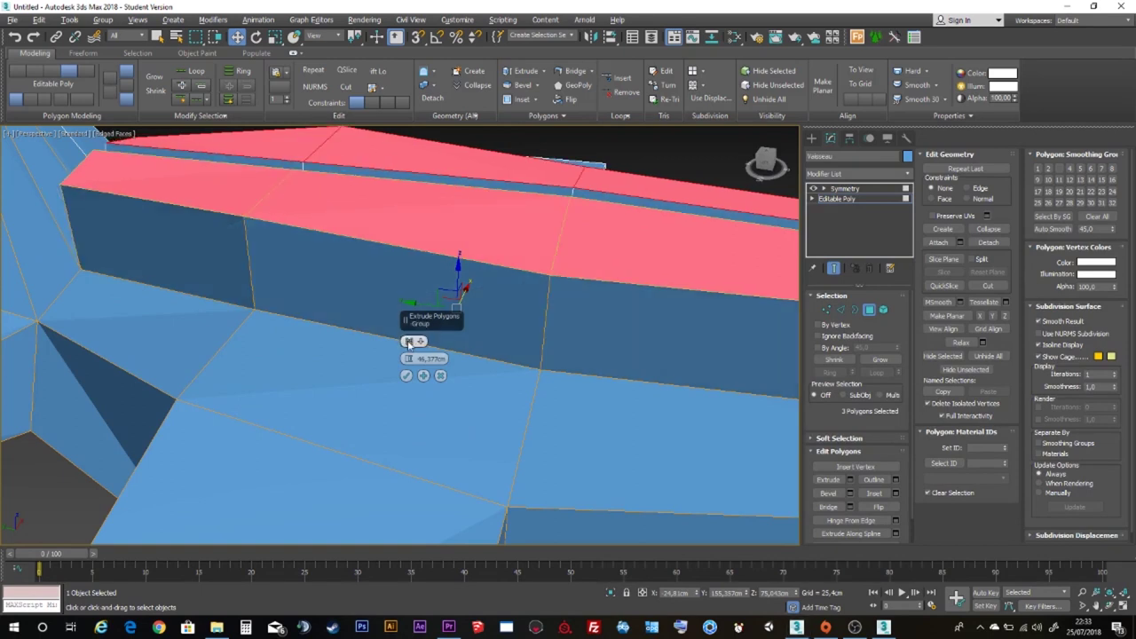
click(409, 342)
mouse_move(461, 308)
alt+middle_down()
mouse_move(457, 266)
mouse_move(465, 341)
alt+middle_up()
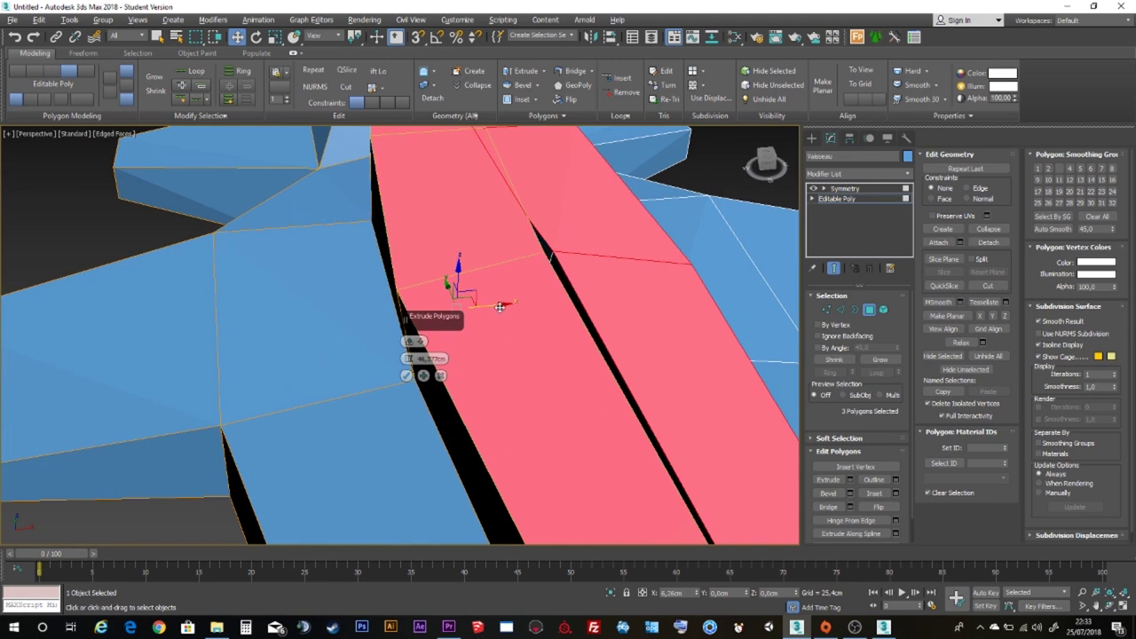
click(409, 343)
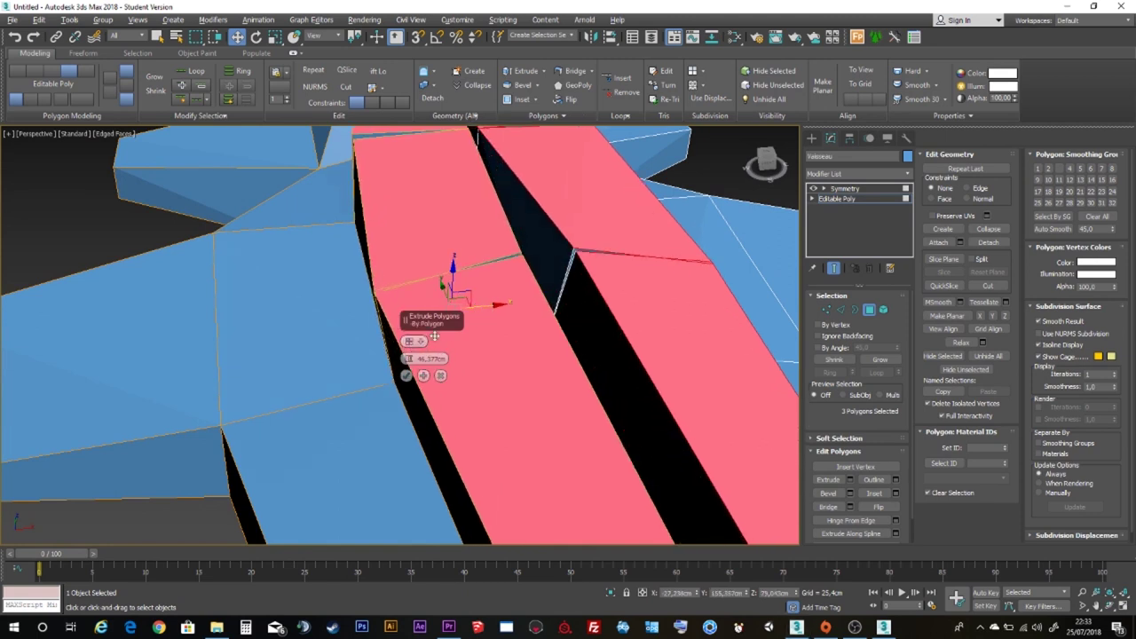
click(409, 340)
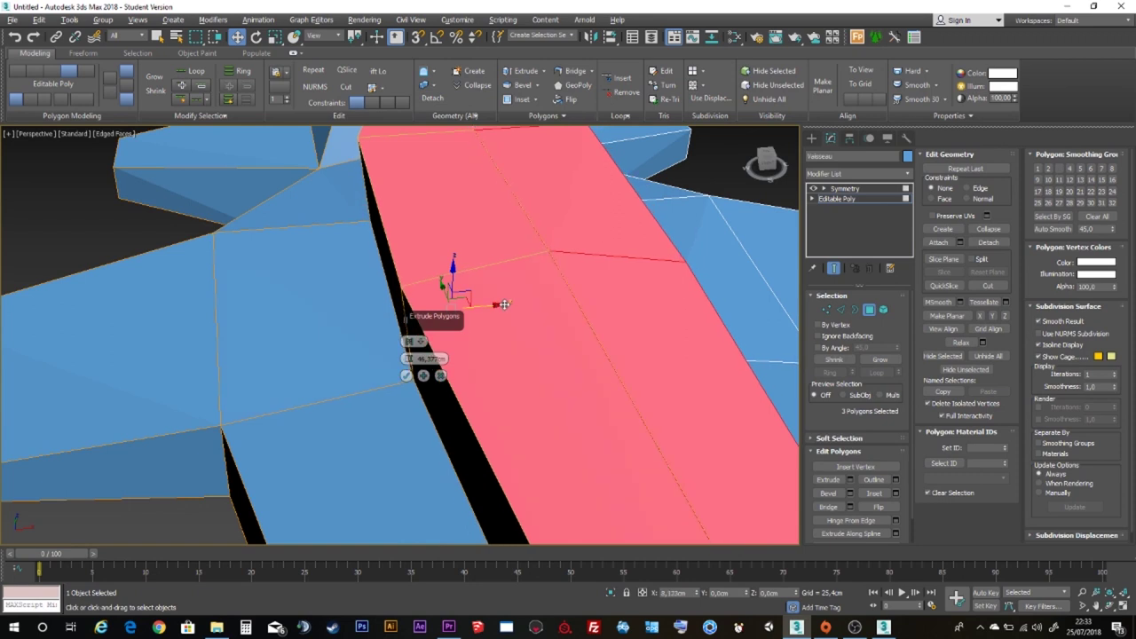
click(406, 376)
alt+middle_drag(405, 375, 520, 367)
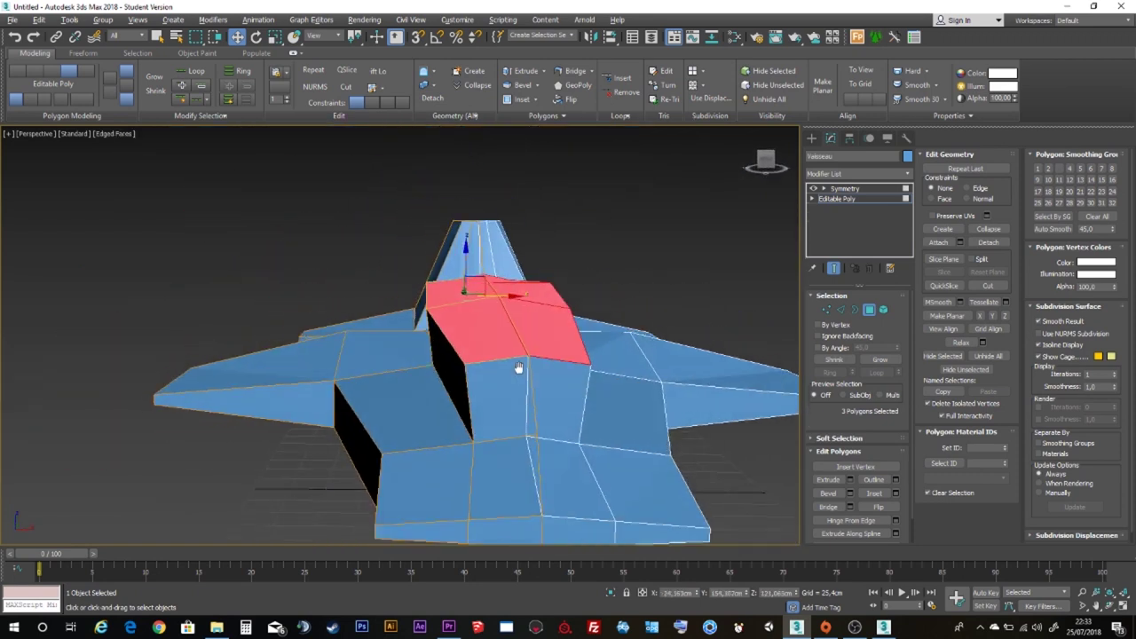
Select the spine's top edges and move them toward the tail.
click(841, 308)
click(448, 349)
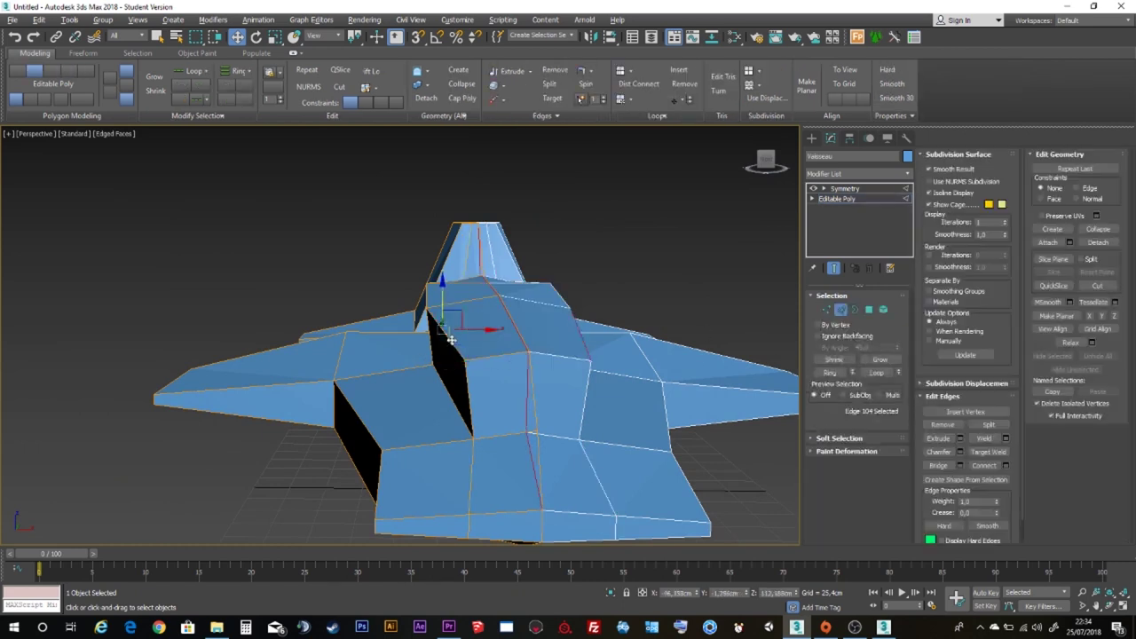
alt+middle_drag(429, 302, 426, 311)
ctrl+click(426, 306)
ctrl+click(377, 251)
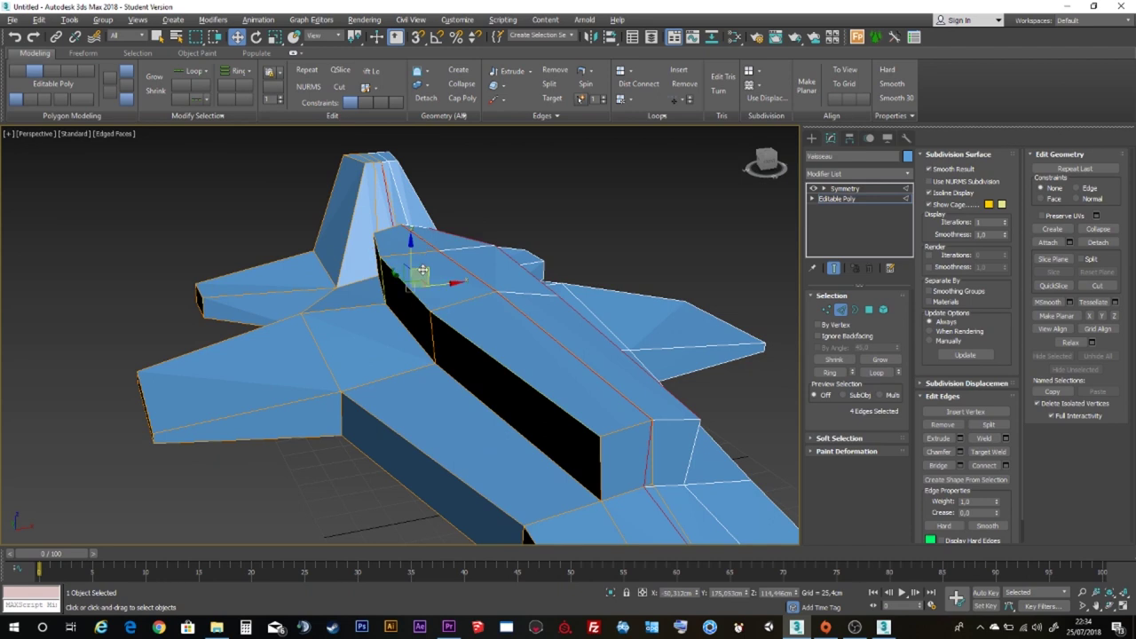
drag(423, 272, 459, 298)
alt+middle_drag(507, 301, 758, 338)
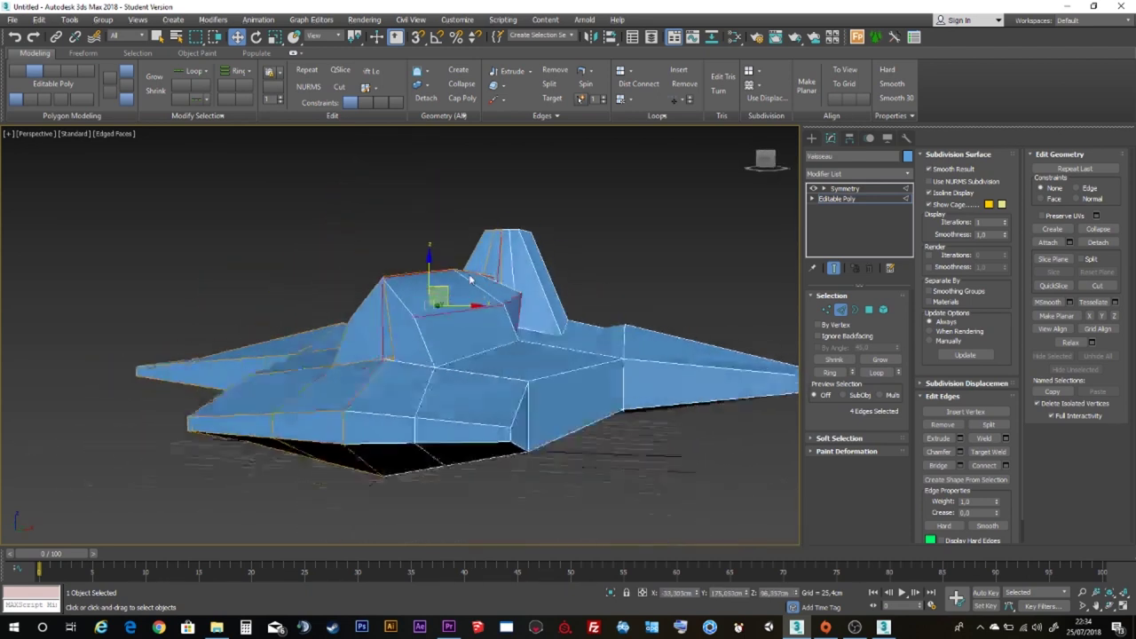
Lower a ridge vertex and slide two ridge vertices along the spine to slope its front.
click(827, 309)
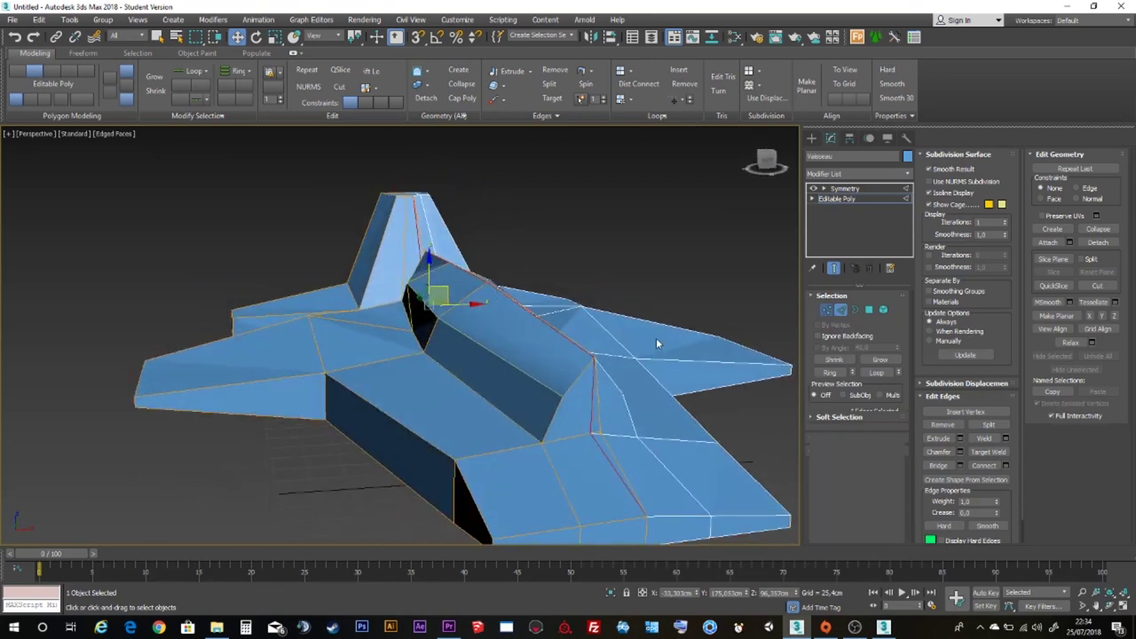
click(595, 355)
drag(596, 327, 598, 344)
alt+middle_drag(598, 344, 622, 390)
scroll(644, 426, up, 5)
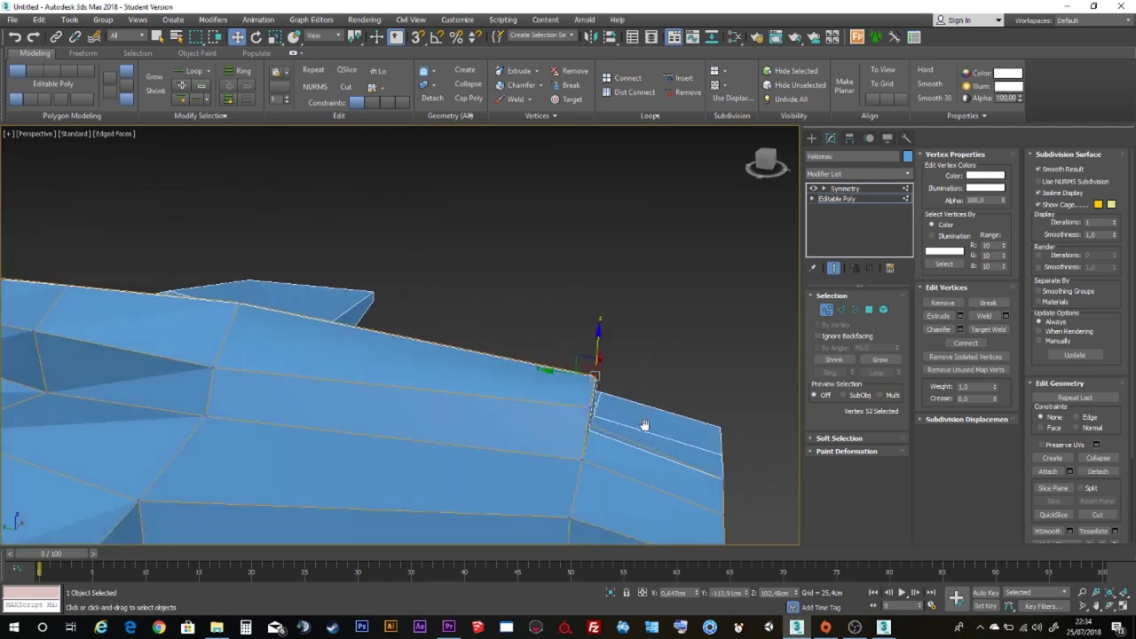
ctrl+click(587, 408)
drag(558, 388, 507, 394)
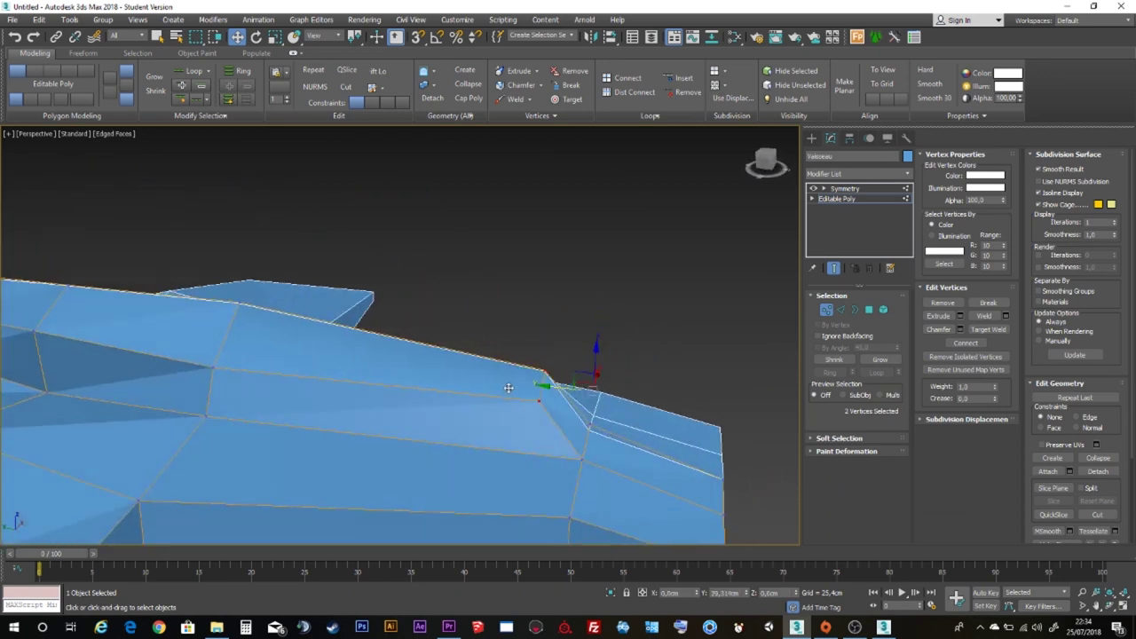
Clear the selection and pick a vertex where the ridge meets the tail fin.
click(644, 329)
scroll(603, 332, down, 3)
mouse_move(603, 332)
alt+middle_down()
mouse_move(533, 428)
mouse_move(438, 329)
alt+middle_up()
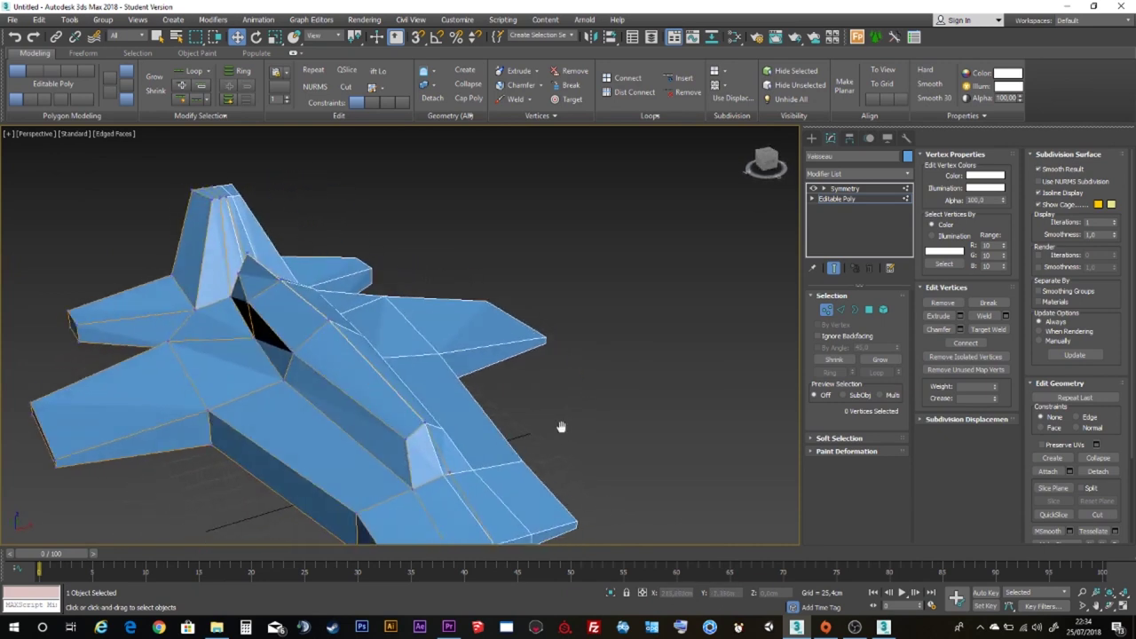
click(380, 267)
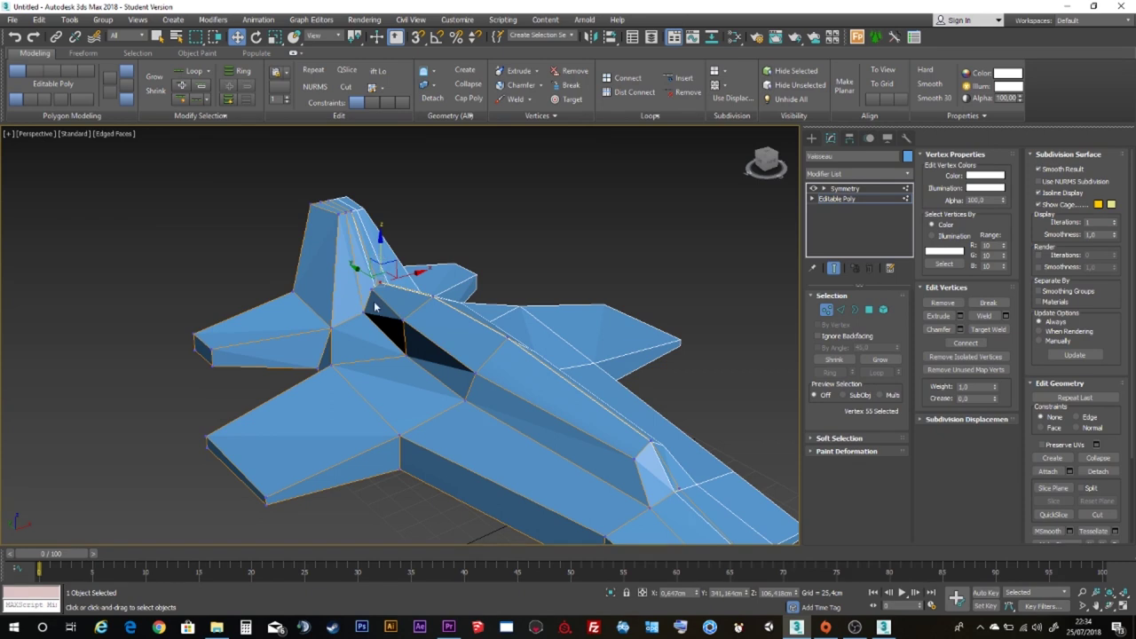
scroll(373, 286, up, 2)
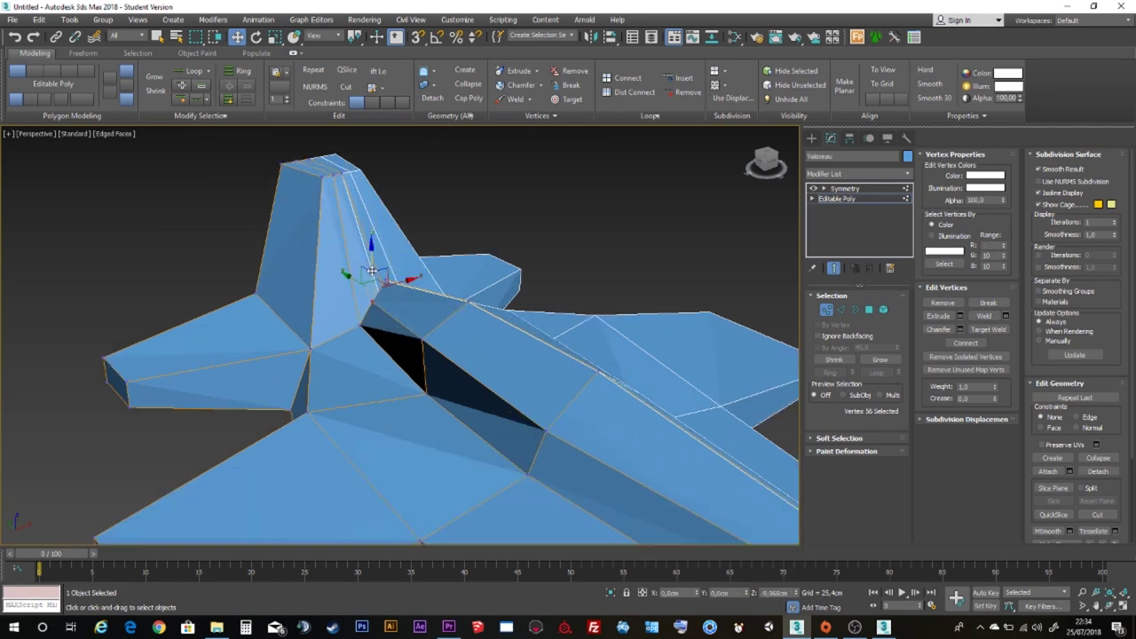
mouse_move(500, 316)
alt+middle_down()
mouse_move(568, 332)
mouse_move(552, 333)
mouse_move(565, 362)
mouse_move(560, 305)
mouse_move(519, 310)
alt+middle_up()
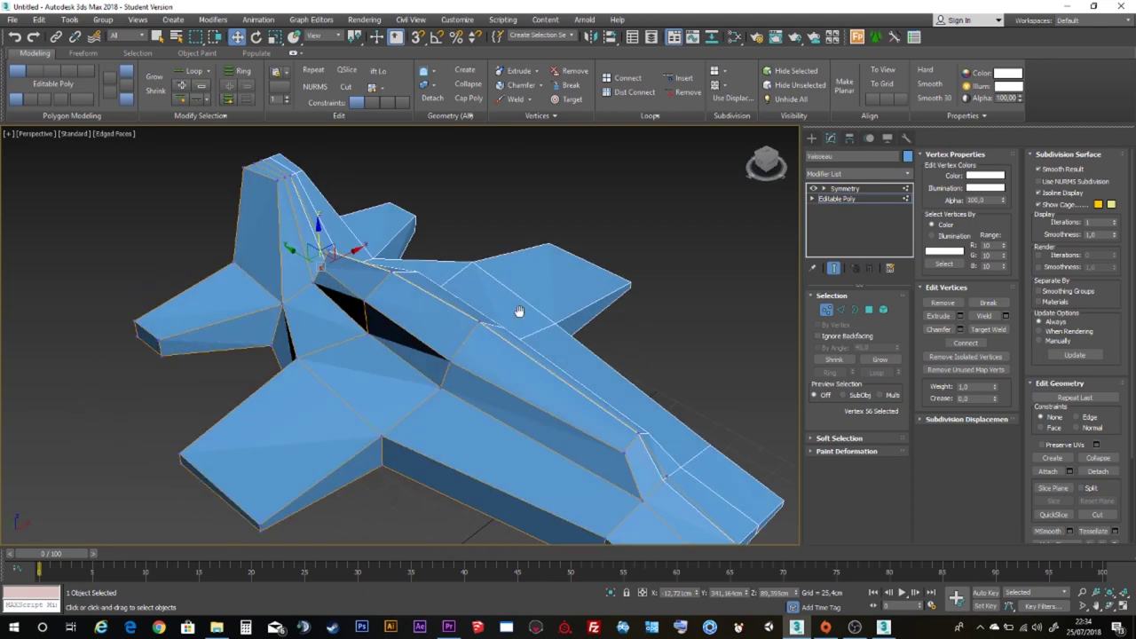
Inset the spine's top strip of polygons by 5 cm.
click(869, 309)
click(552, 397)
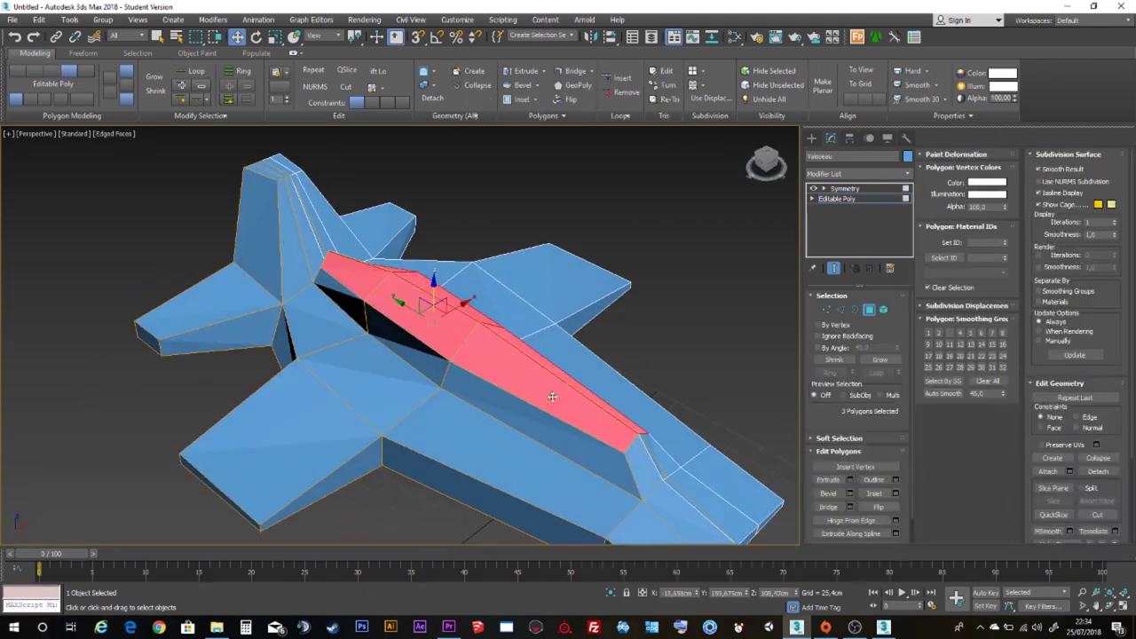
mouse_move(498, 355)
alt+middle_down()
mouse_move(472, 337)
mouse_move(482, 361)
mouse_move(758, 433)
alt+middle_up()
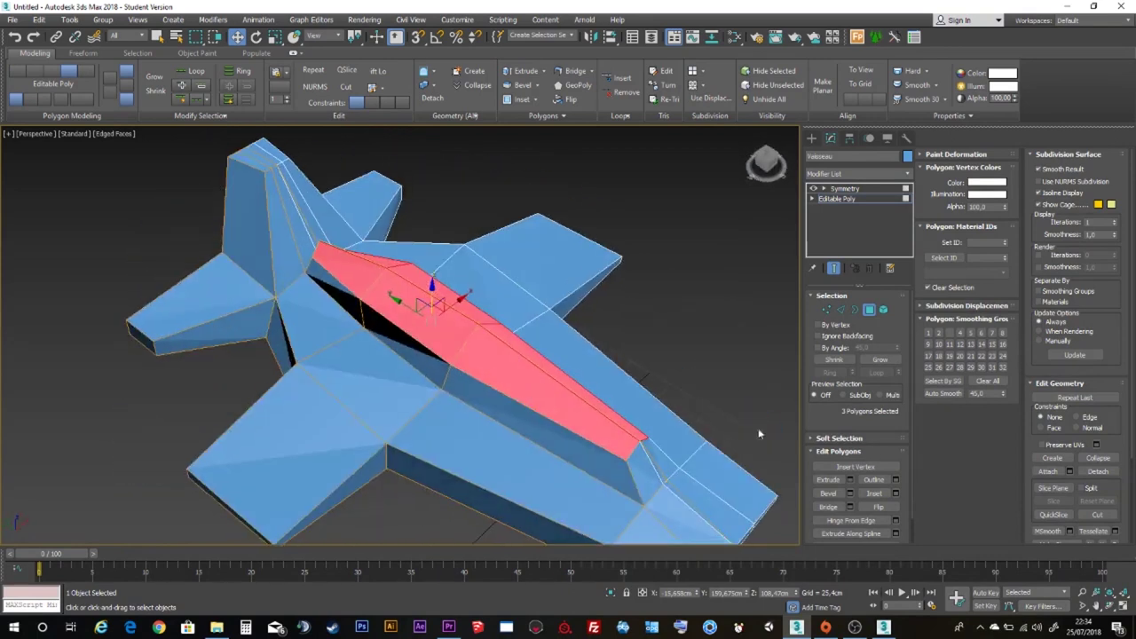
click(897, 494)
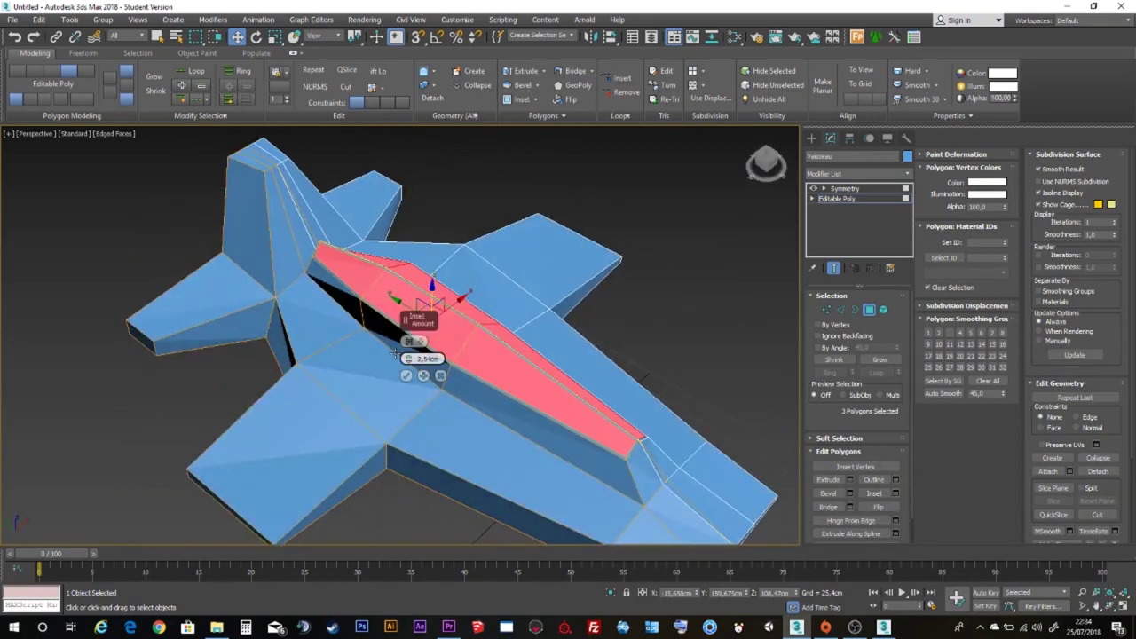
scroll(410, 358, up, 4)
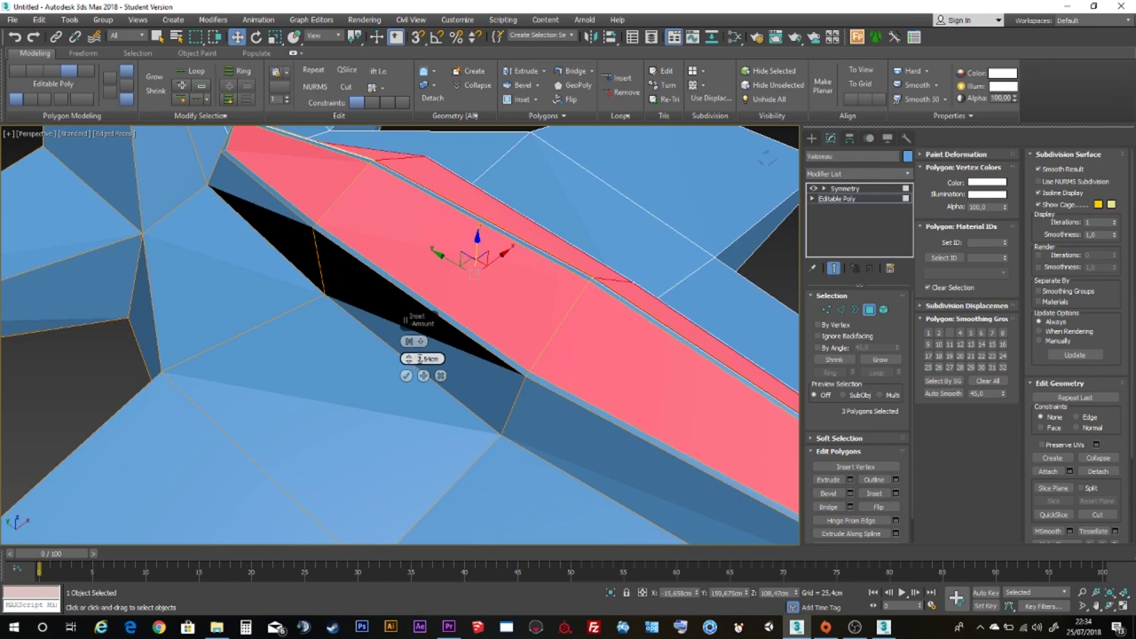
drag(410, 358, 421, 358)
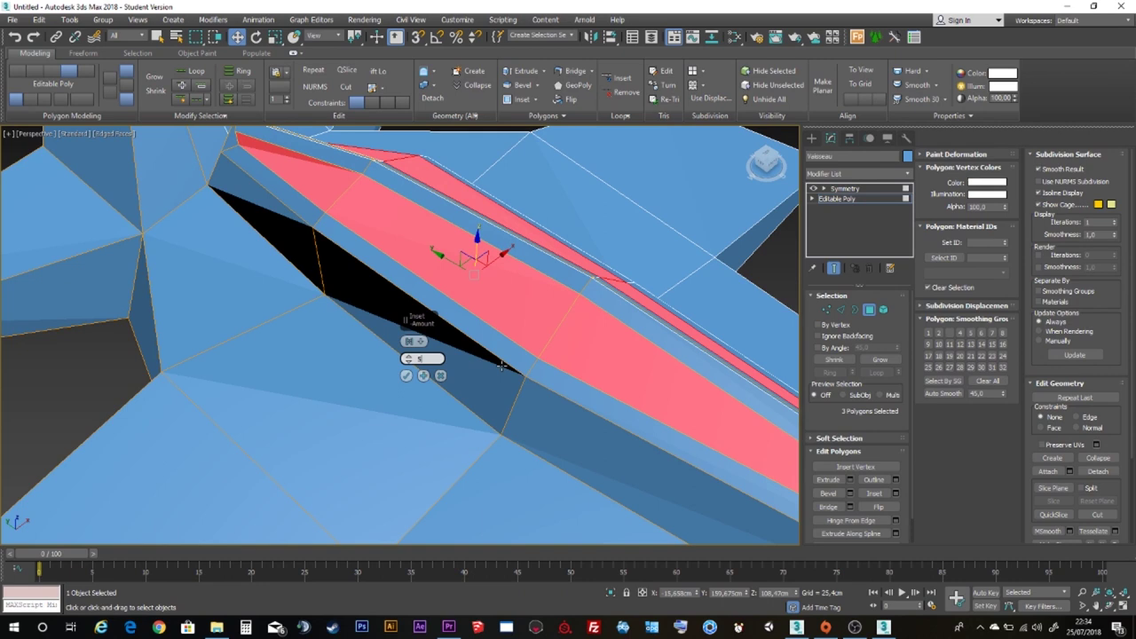
key(Return)
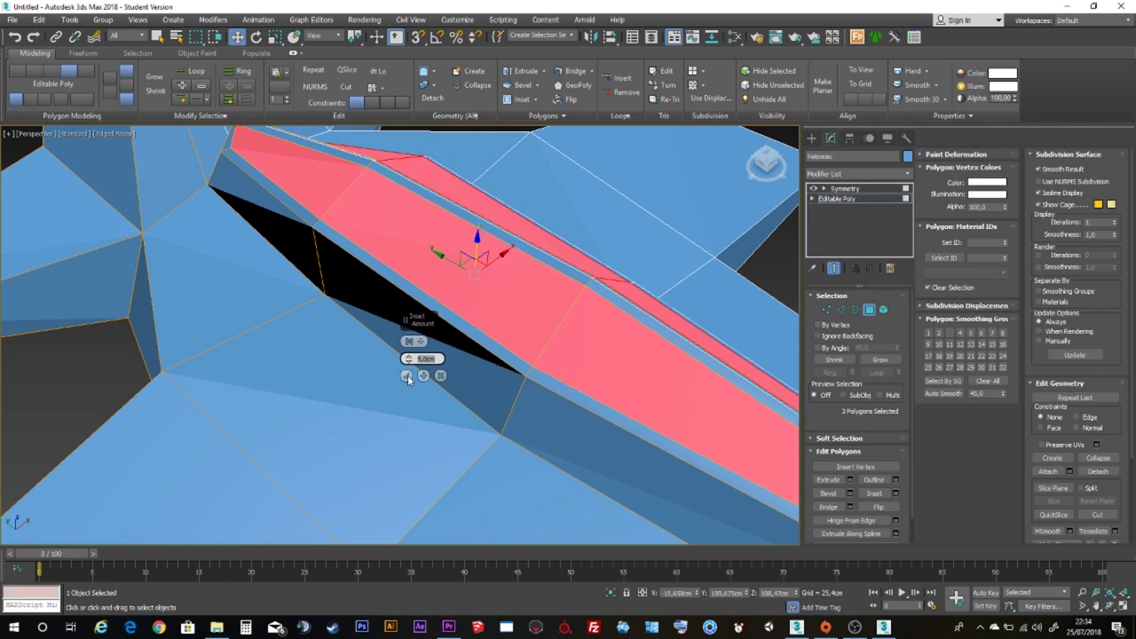
click(406, 377)
scroll(549, 347, down, 5)
middle_drag(570, 358, 382, 213)
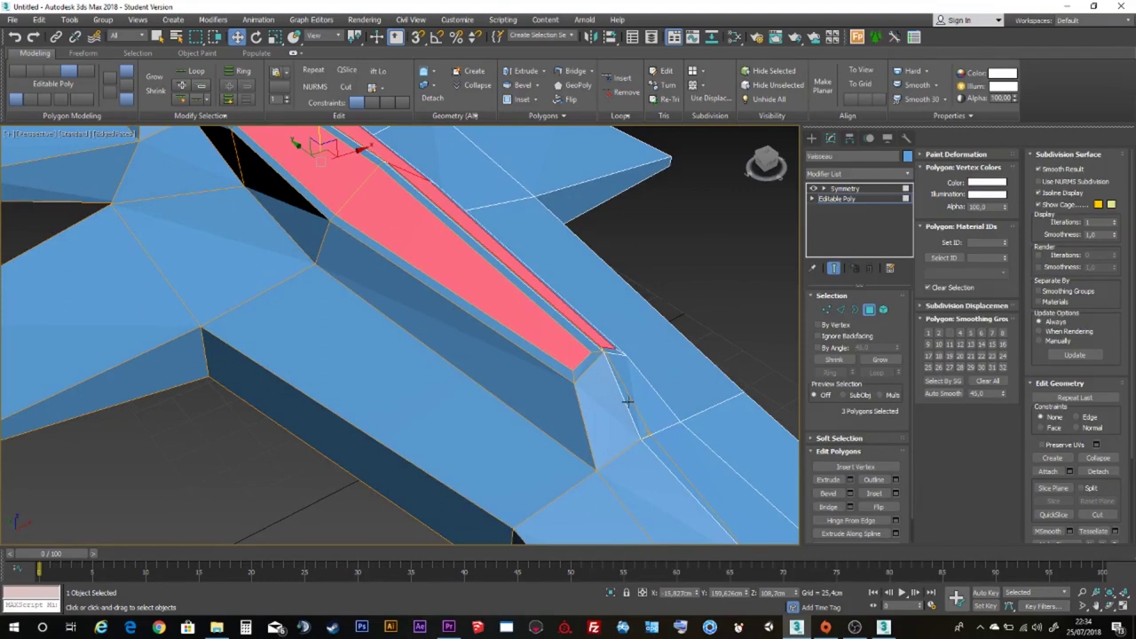
Undo the 5 cm inset, add the sloped front face, and try an inset on the four spine faces.
key(ctrl+z)
ctrl+click(597, 408)
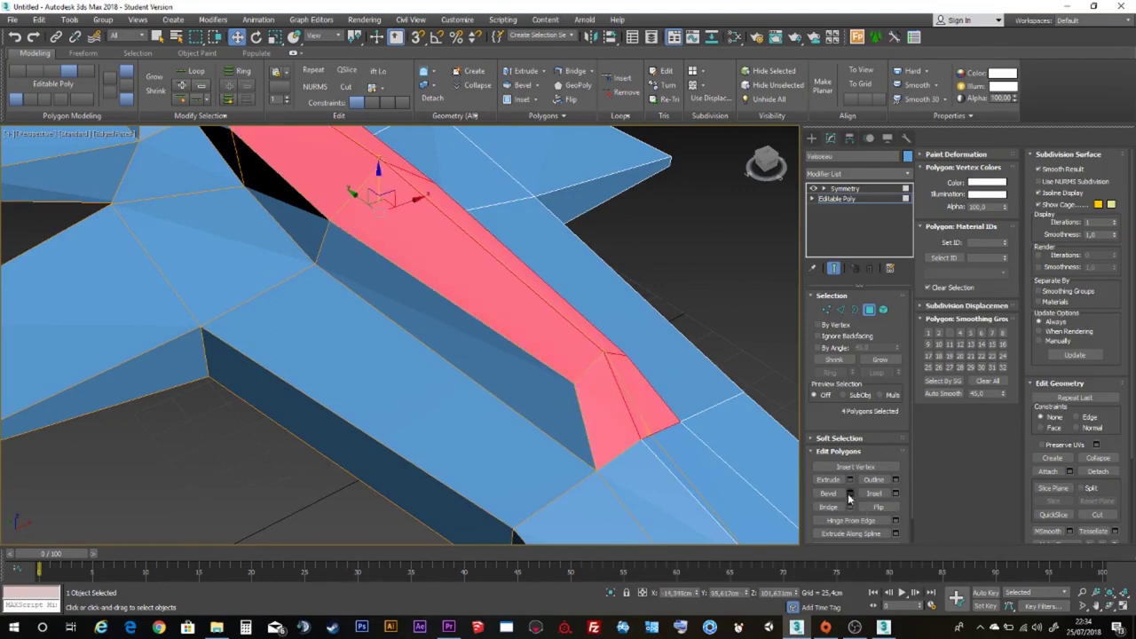
click(893, 494)
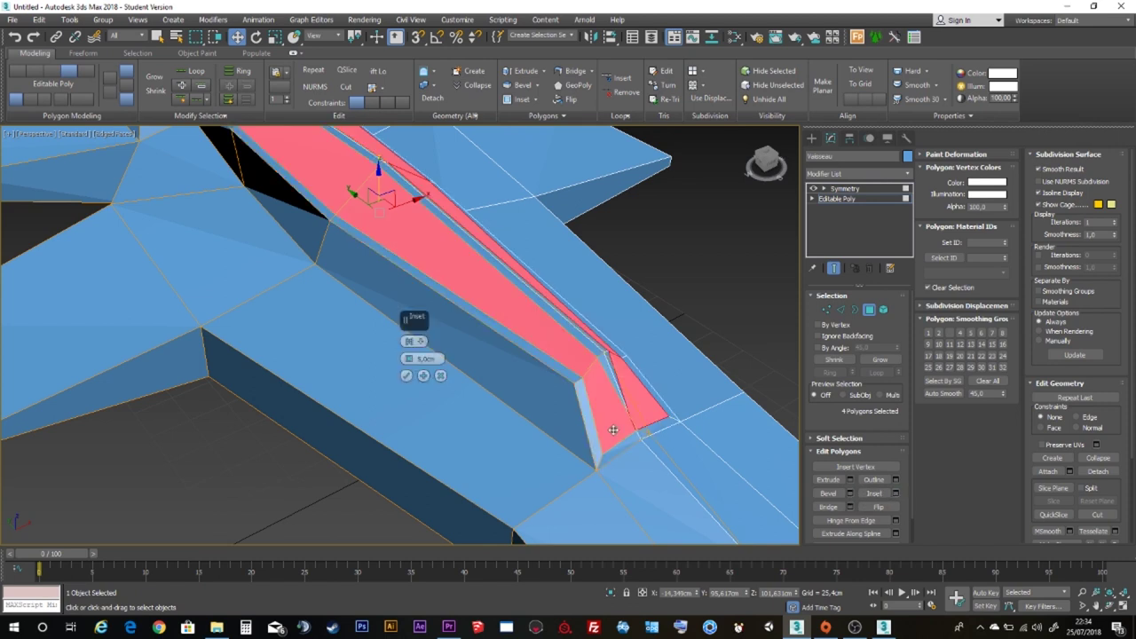
click(408, 375)
mouse_move(406, 380)
alt+middle_down()
mouse_move(581, 380)
mouse_move(558, 373)
alt+middle_up()
scroll(435, 457, up, 2)
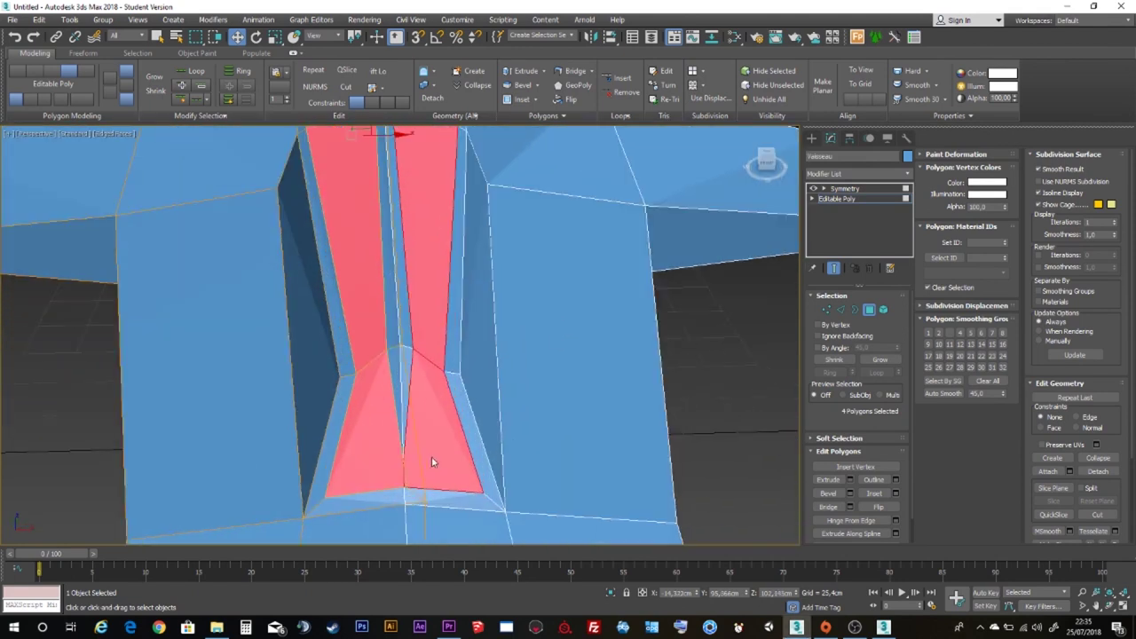
scroll(393, 470, up, 2)
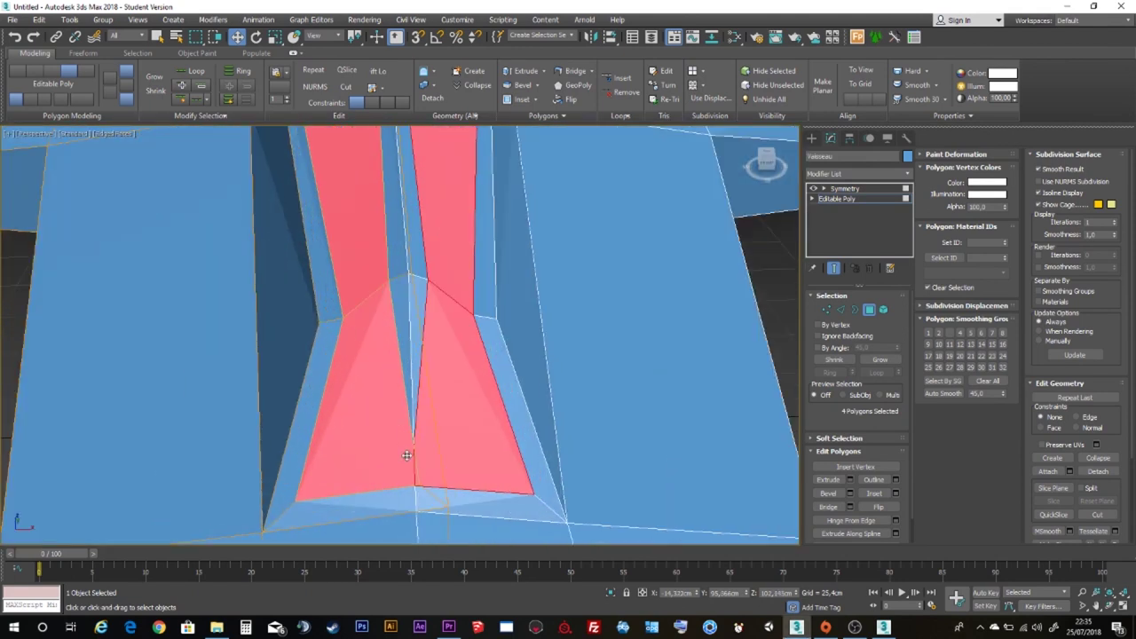
Redo the inset on the four spine faces with an amount of 7 cm.
key(ctrl+z)
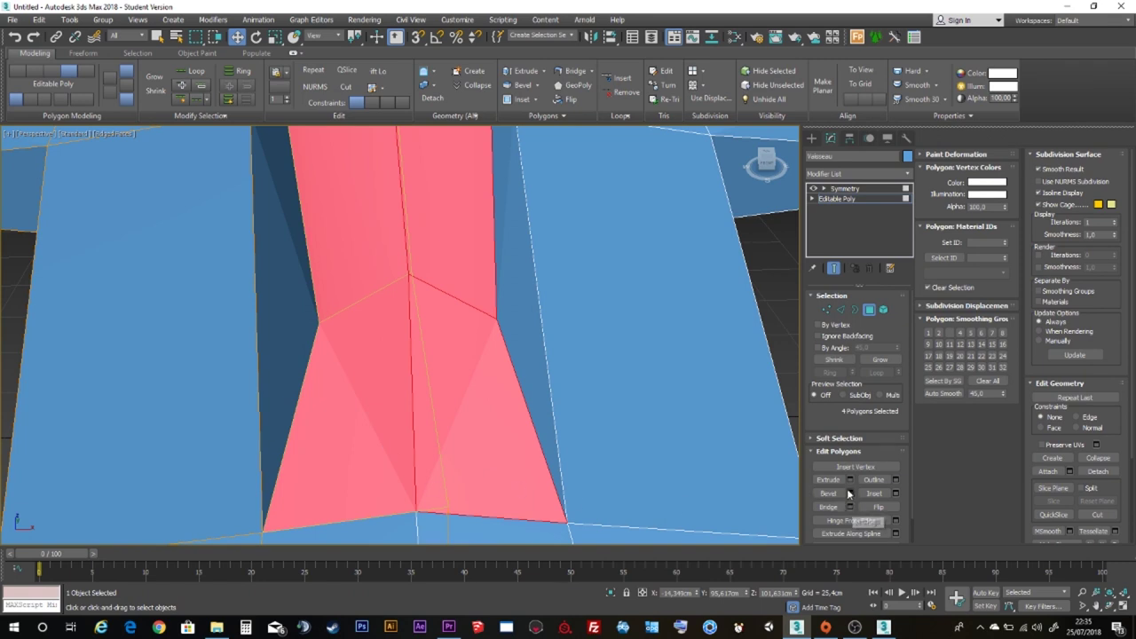
click(896, 496)
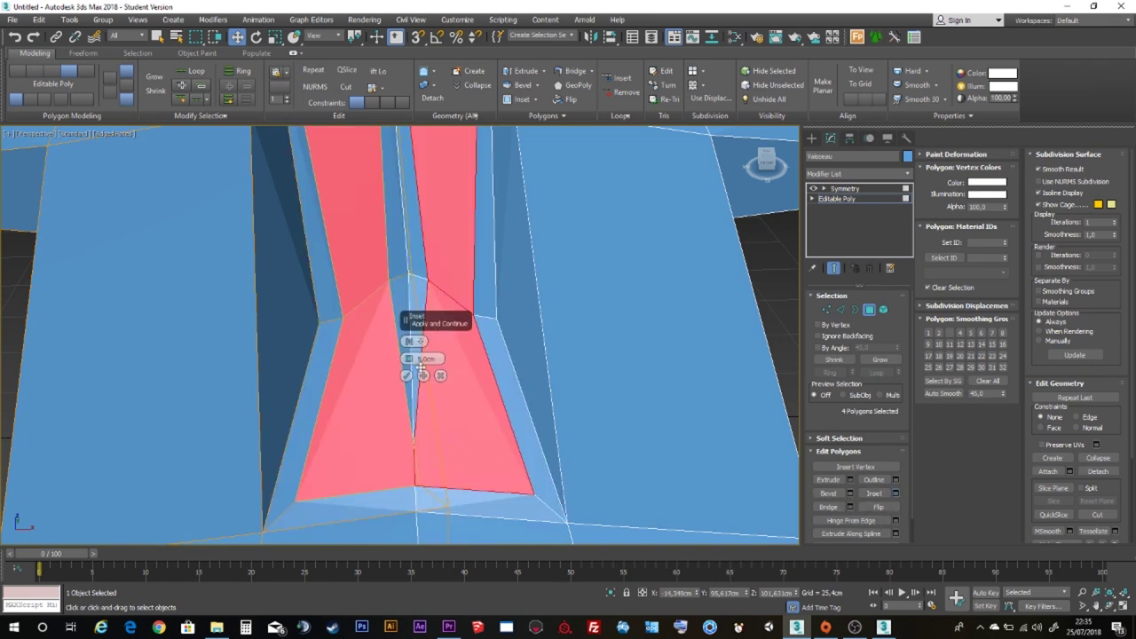
drag(409, 359, 407, 358)
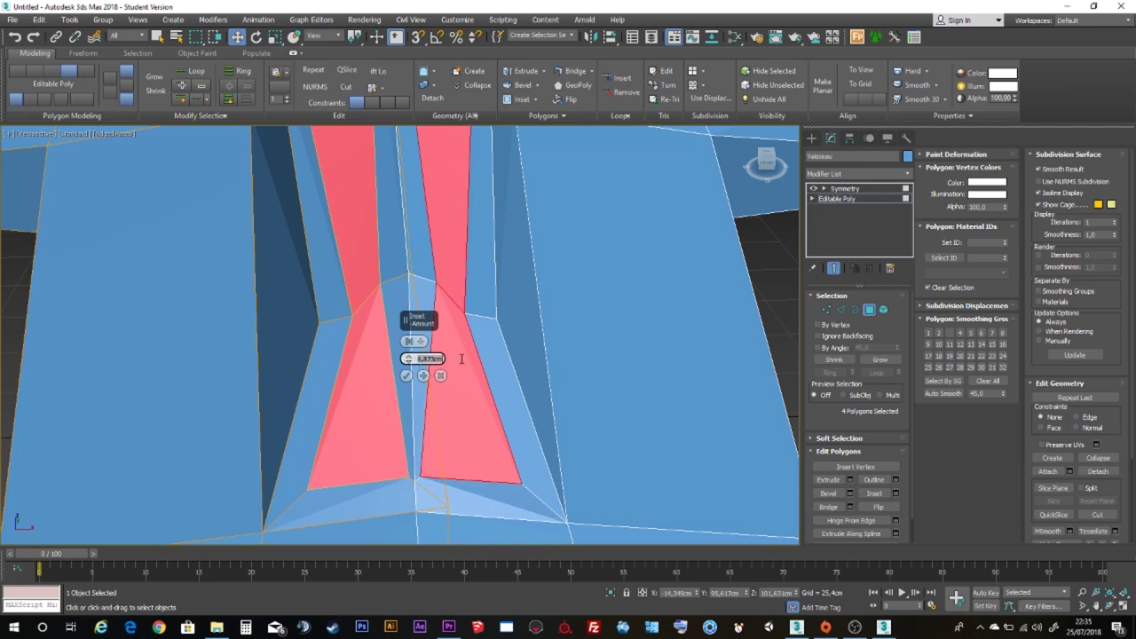
key(Return)
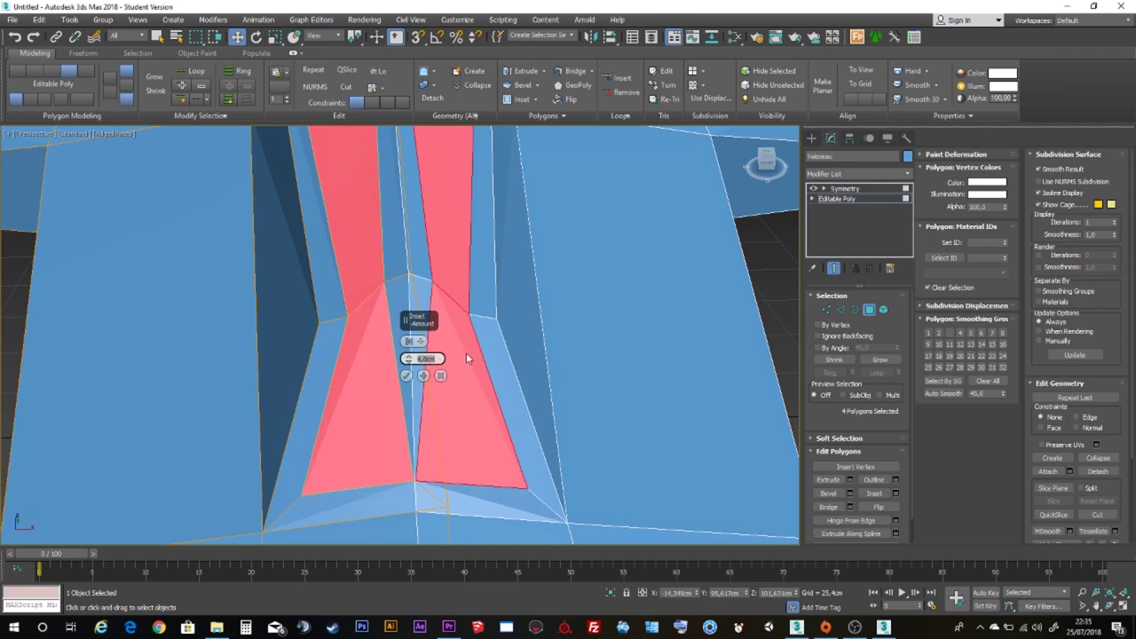
text(7)
key(Return)
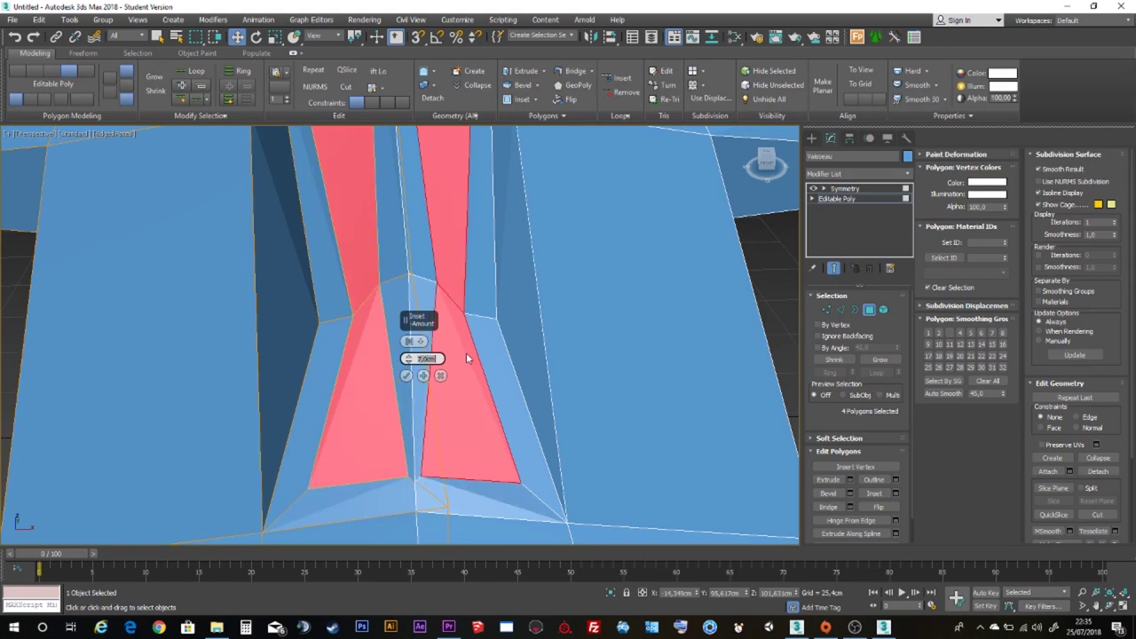
click(406, 376)
click(824, 311)
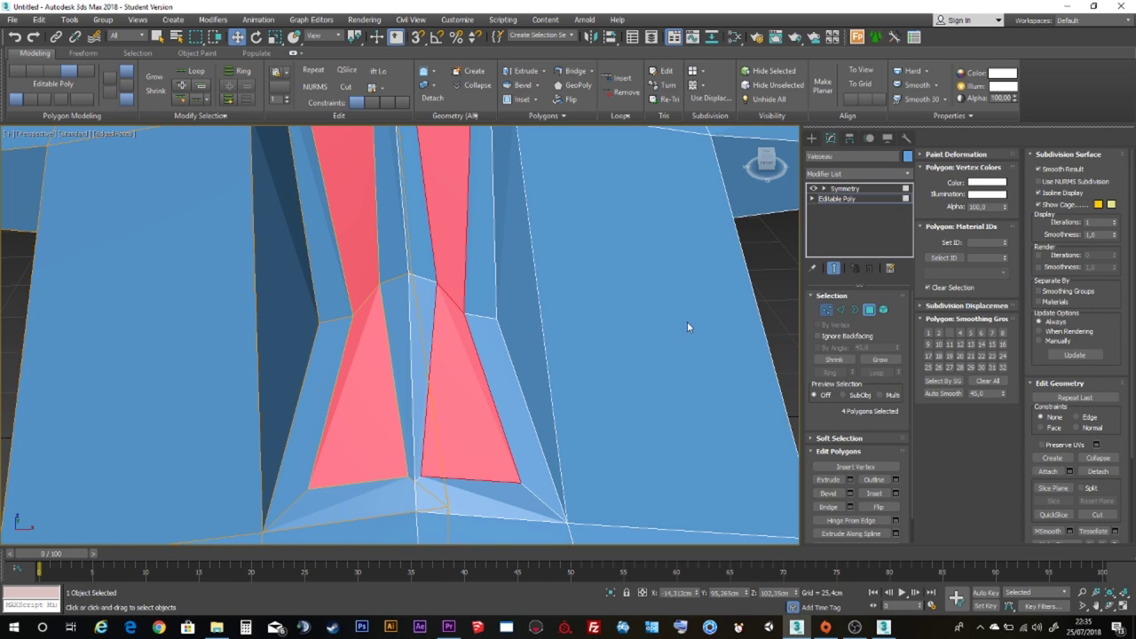
Realign the inset corner vertices by moving them left and back right.
drag(366, 304, 295, 346)
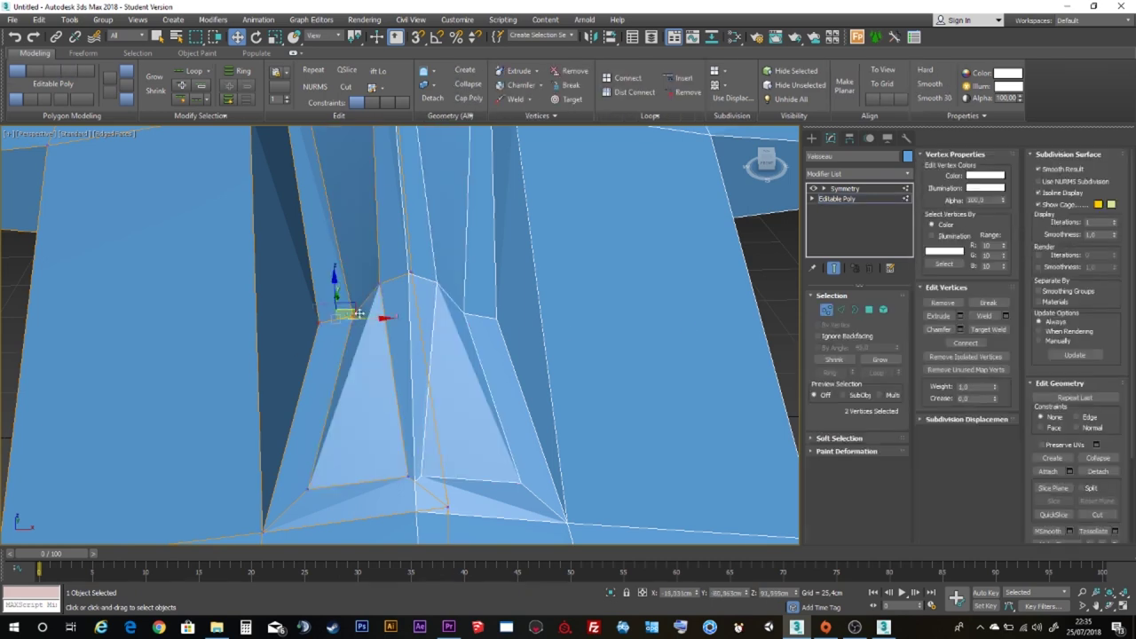
mouse_move(367, 318)
mouse_down()
mouse_move(288, 480)
mouse_move(340, 549)
mouse_up()
drag(318, 504, 351, 504)
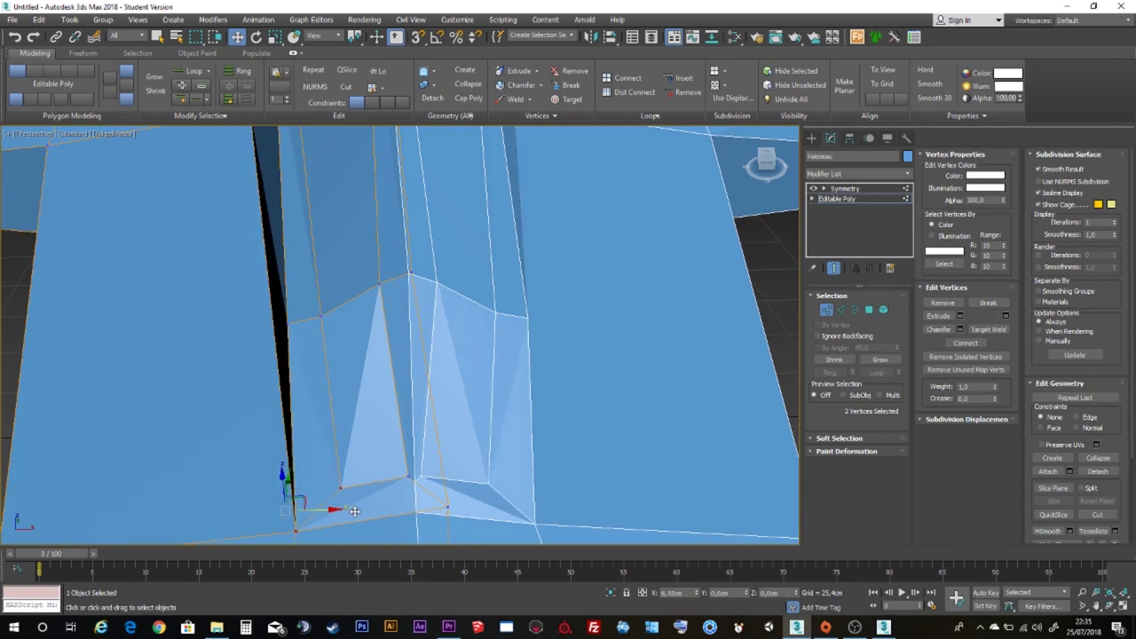
click(410, 480)
mouse_move(459, 535)
mouse_down()
mouse_move(464, 509)
mouse_move(438, 493)
mouse_up()
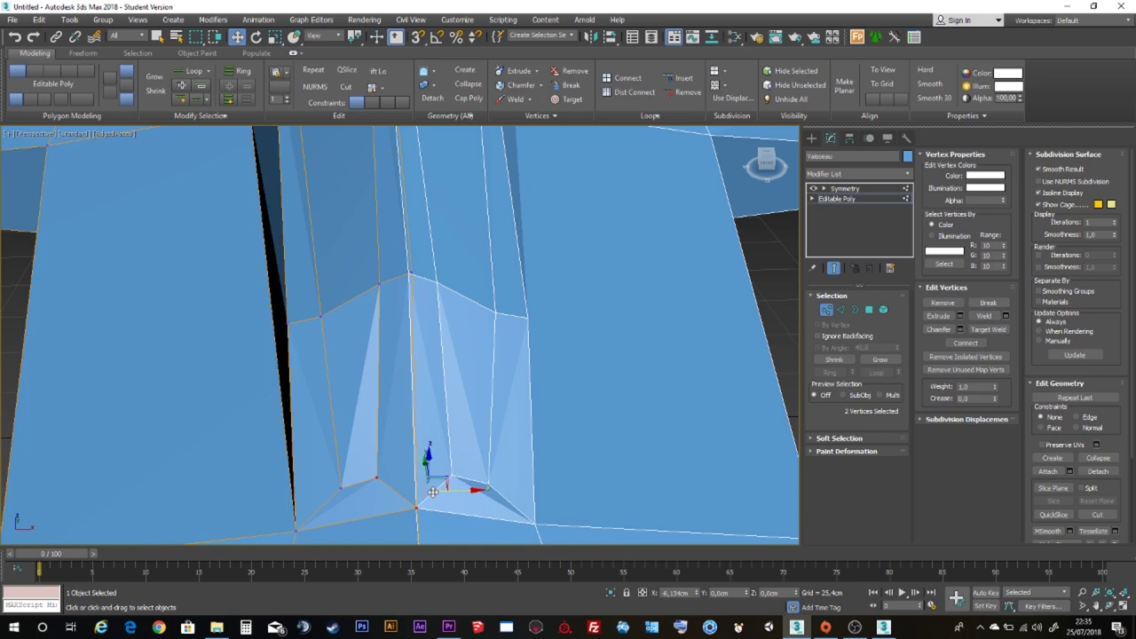
mouse_move(439, 493)
alt+middle_down()
mouse_move(394, 452)
mouse_move(396, 412)
alt+middle_up()
Extrude the four inset spine polygons to form a recessed channel.
click(870, 310)
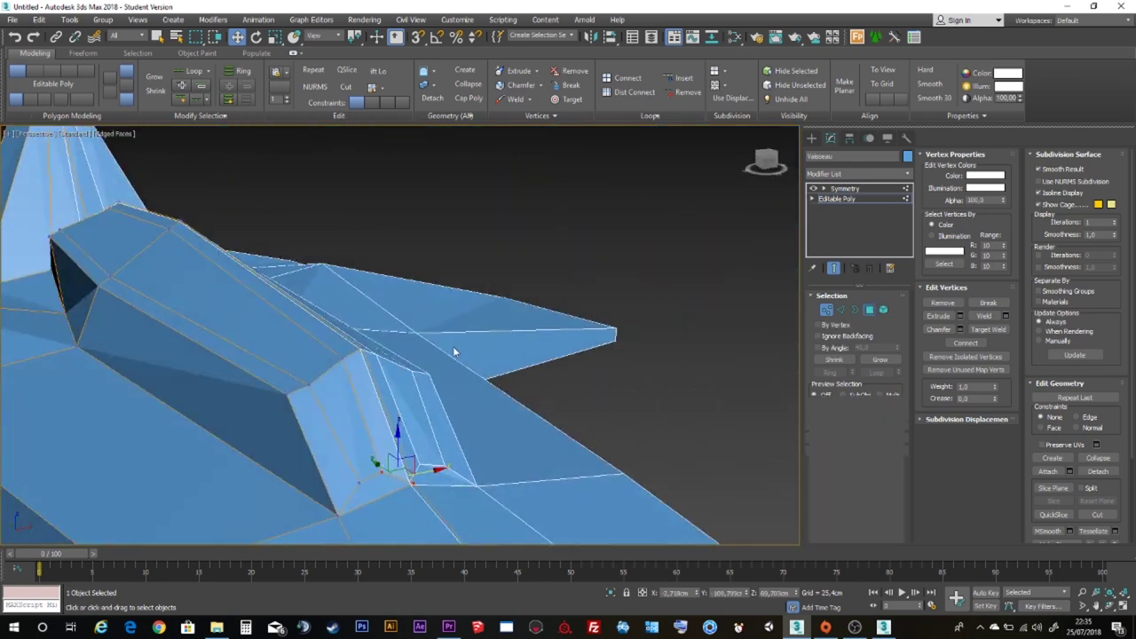
right_click(272, 345)
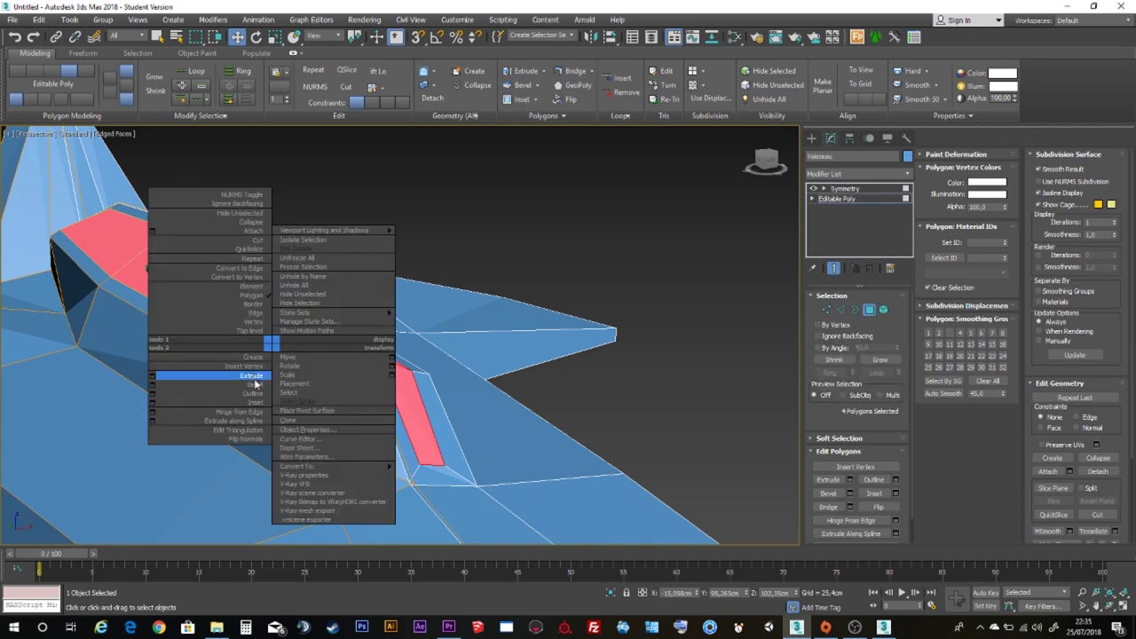
click(251, 376)
drag(282, 346, 292, 351)
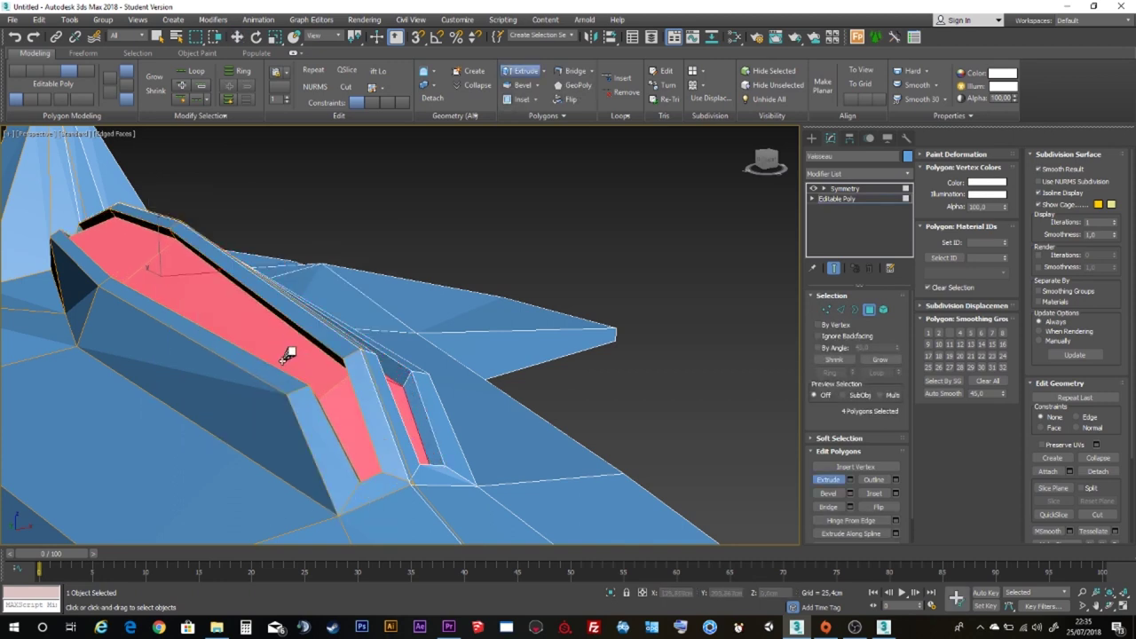
mouse_move(272, 325)
alt+middle_down()
mouse_move(330, 325)
mouse_move(578, 380)
mouse_move(665, 322)
mouse_move(584, 368)
mouse_move(459, 373)
mouse_move(462, 351)
mouse_move(447, 391)
mouse_move(698, 435)
alt+middle_up()
Shift the selected spine vertices along X, then clear the selection.
click(828, 309)
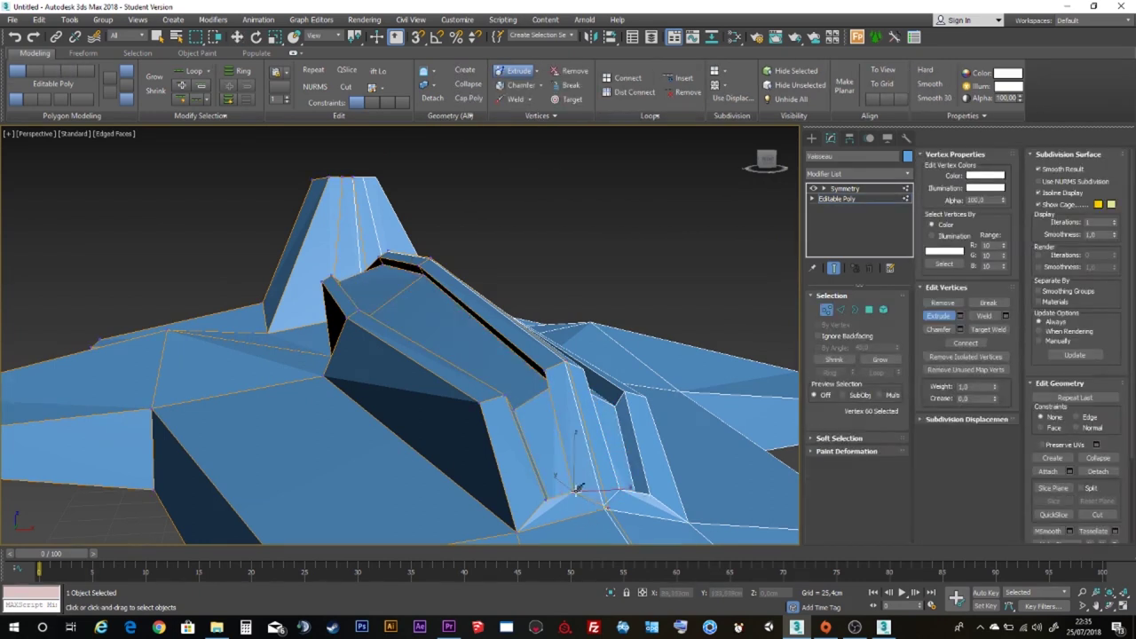
key(w)
drag(602, 491, 535, 482)
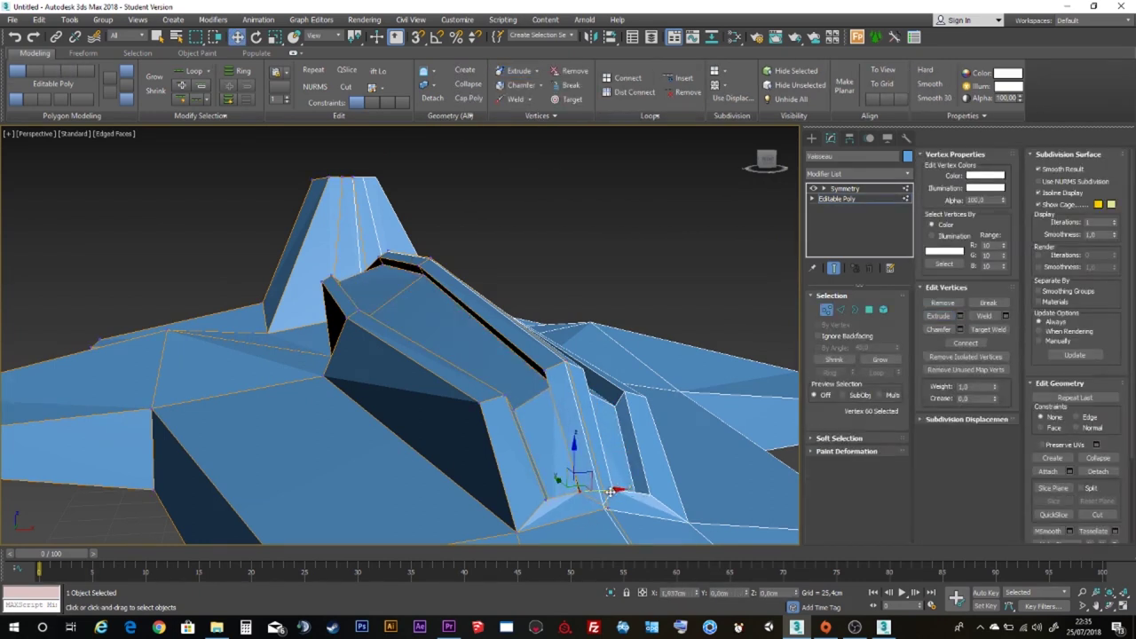
alt+middle_drag(506, 481, 485, 437)
click(289, 186)
mouse_move(396, 303)
alt+middle_down()
mouse_move(434, 334)
mouse_move(574, 321)
mouse_move(511, 384)
alt+middle_up()
scroll(434, 330, down, 4)
Select the rear face and its mirror and inset them into smaller rectangles.
click(870, 310)
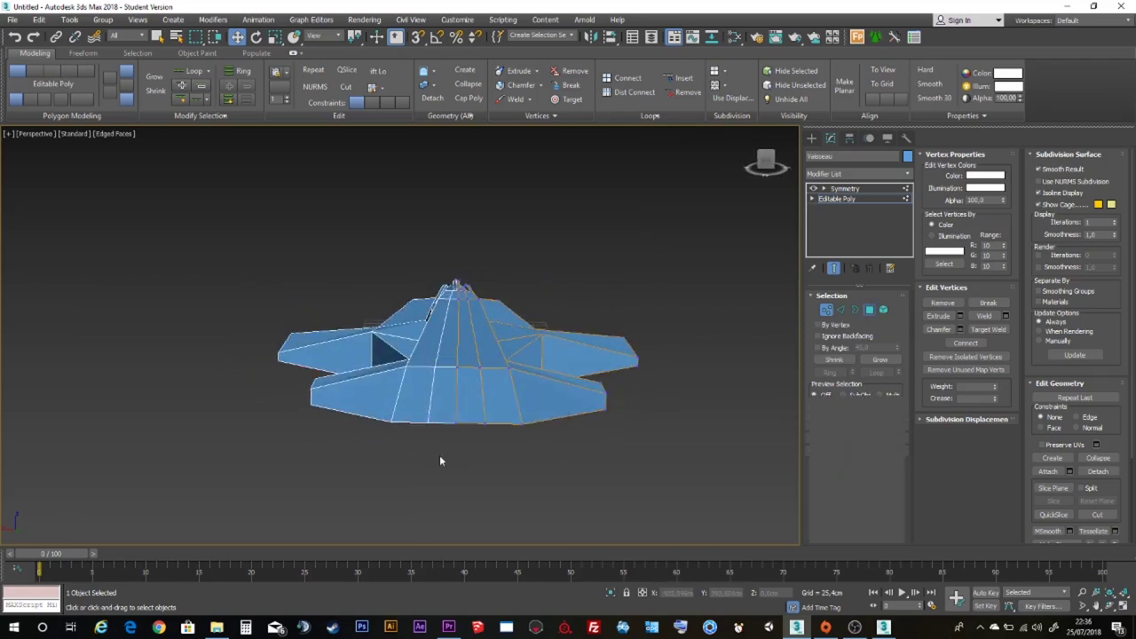
click(500, 392)
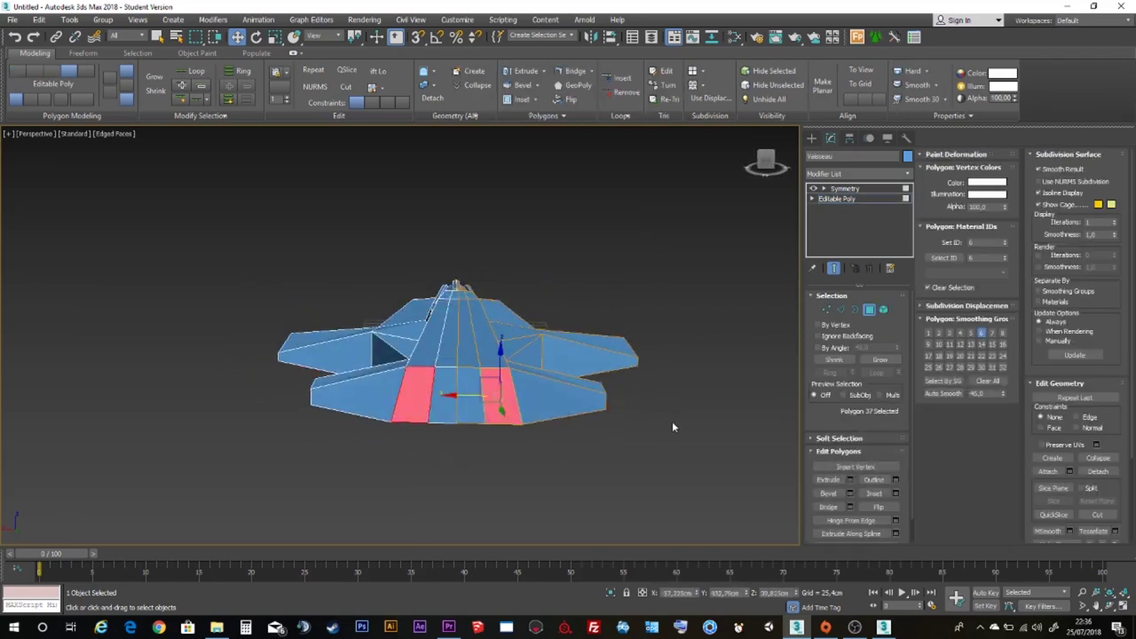
click(877, 493)
drag(503, 402, 500, 384)
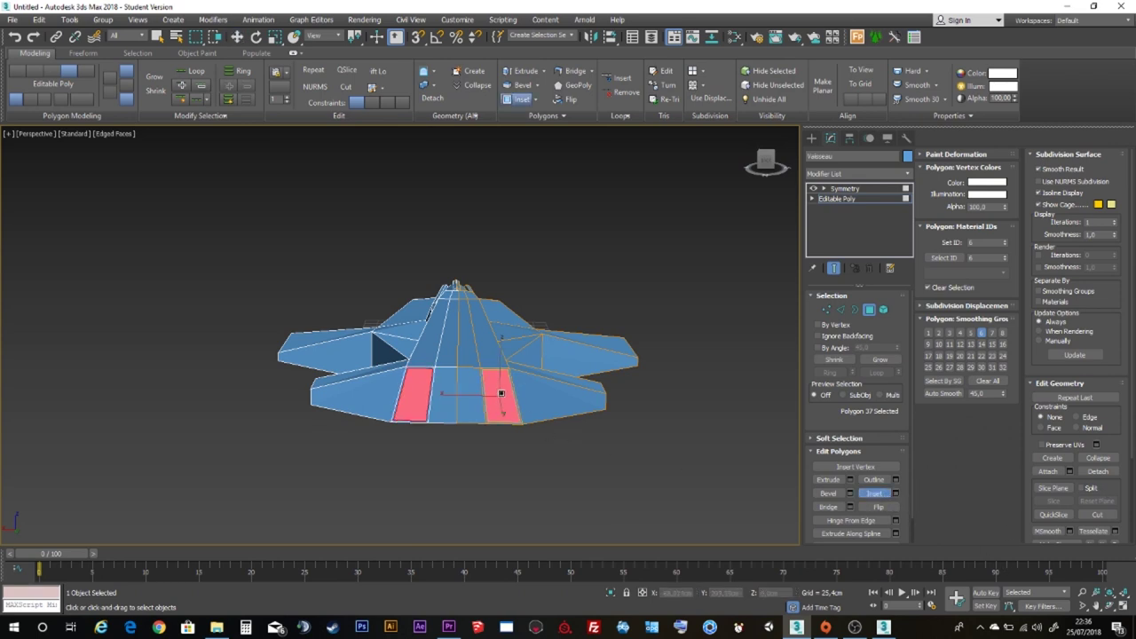
scroll(498, 383, up, 5)
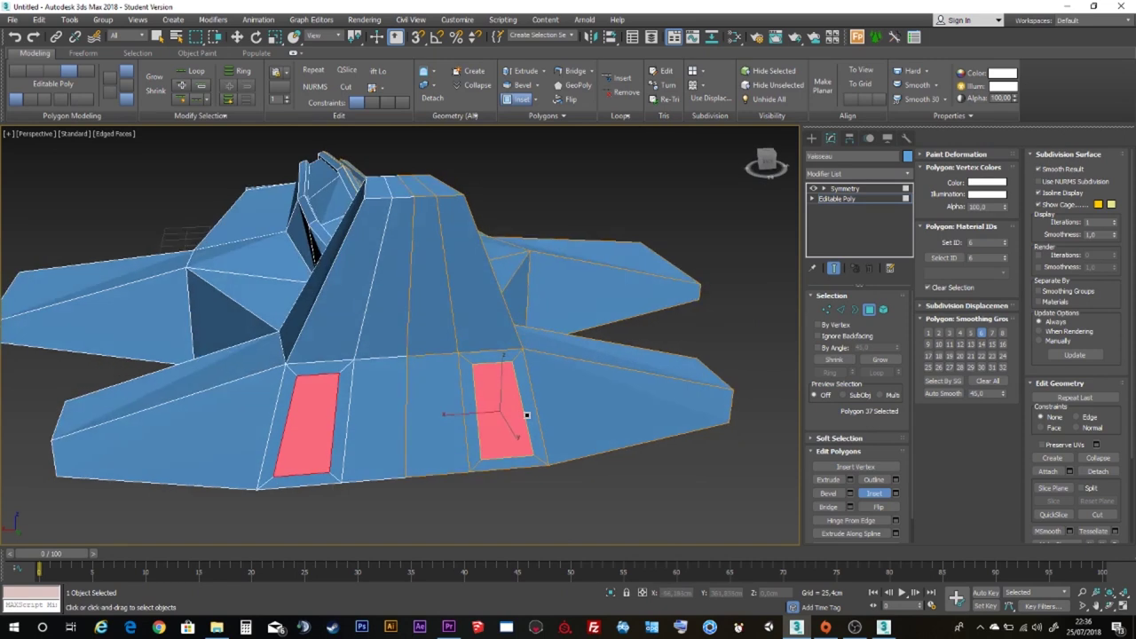
alt+middle_drag(499, 399, 502, 405)
Extrude the inset rear faces inward with a negative height to form recessed exhausts.
key(w)
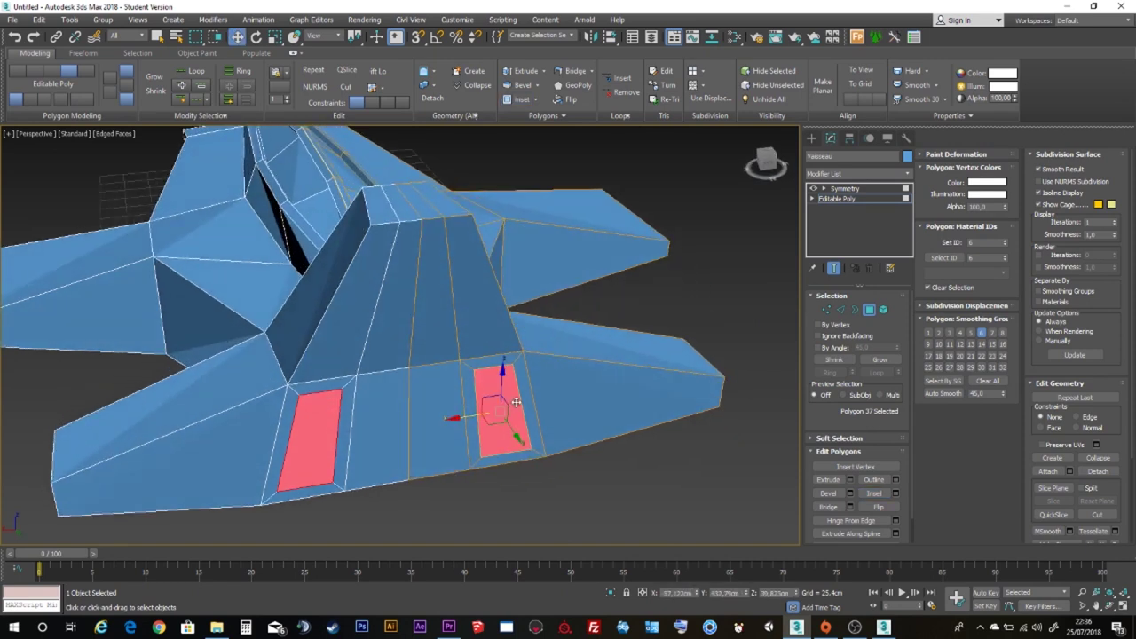
right_click(516, 402)
click(502, 435)
mouse_move(507, 401)
mouse_down()
mouse_move(506, 391)
mouse_move(515, 424)
mouse_up()
Select the inner side, top and bottom faces of both exhaust openings.
click(532, 390)
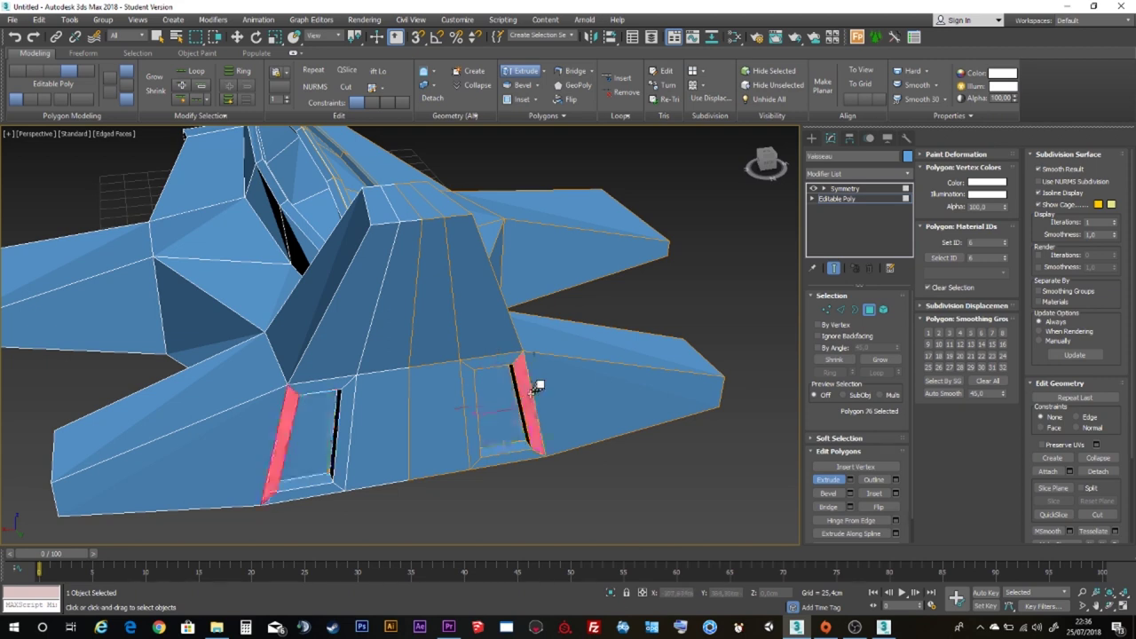
ctrl+click(498, 356)
ctrl+click(504, 451)
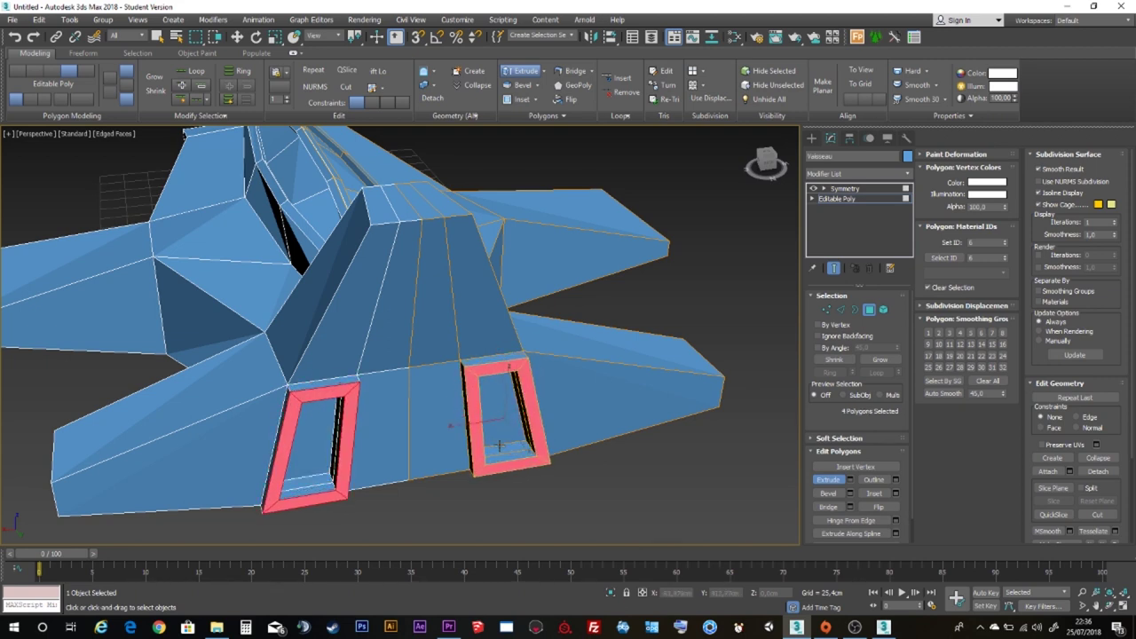
scroll(499, 446, down, 2)
mouse_move(499, 444)
alt+middle_down()
mouse_move(406, 434)
mouse_move(431, 434)
mouse_move(400, 414)
mouse_move(424, 429)
mouse_move(594, 422)
mouse_move(568, 397)
mouse_move(529, 420)
mouse_move(418, 444)
mouse_move(524, 307)
alt+middle_up()
mouse_move(431, 379)
alt+middle_down()
mouse_move(436, 329)
mouse_move(464, 297)
mouse_move(424, 313)
alt+middle_up()
scroll(424, 313, up, 3)
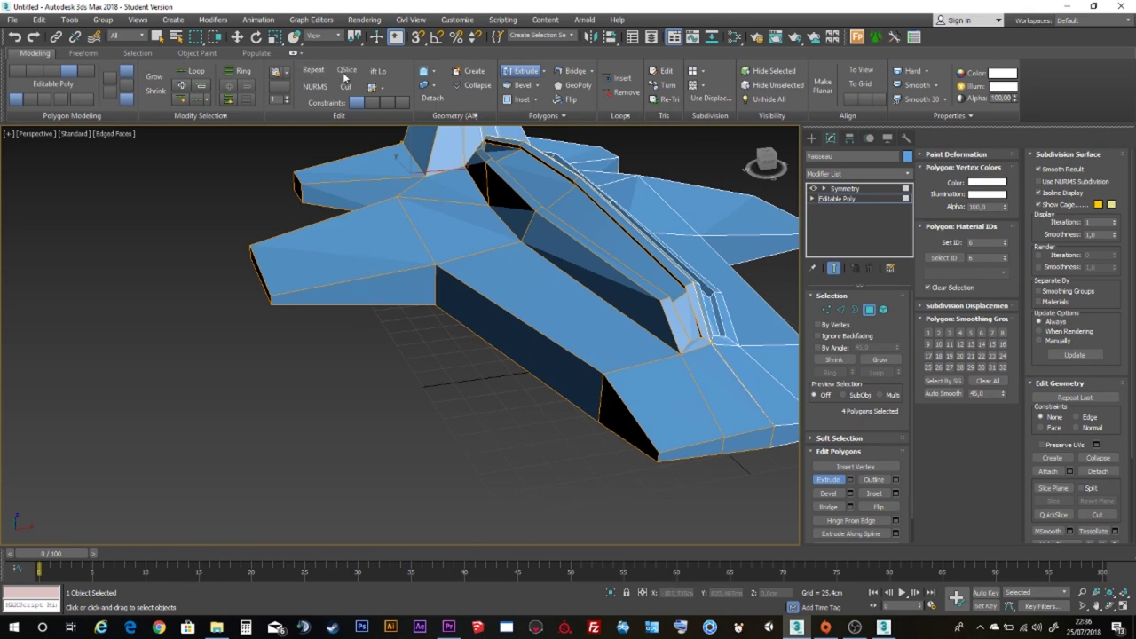
Add an edge loop across the wing and inset the mirrored wing face into a smaller square.
click(377, 71)
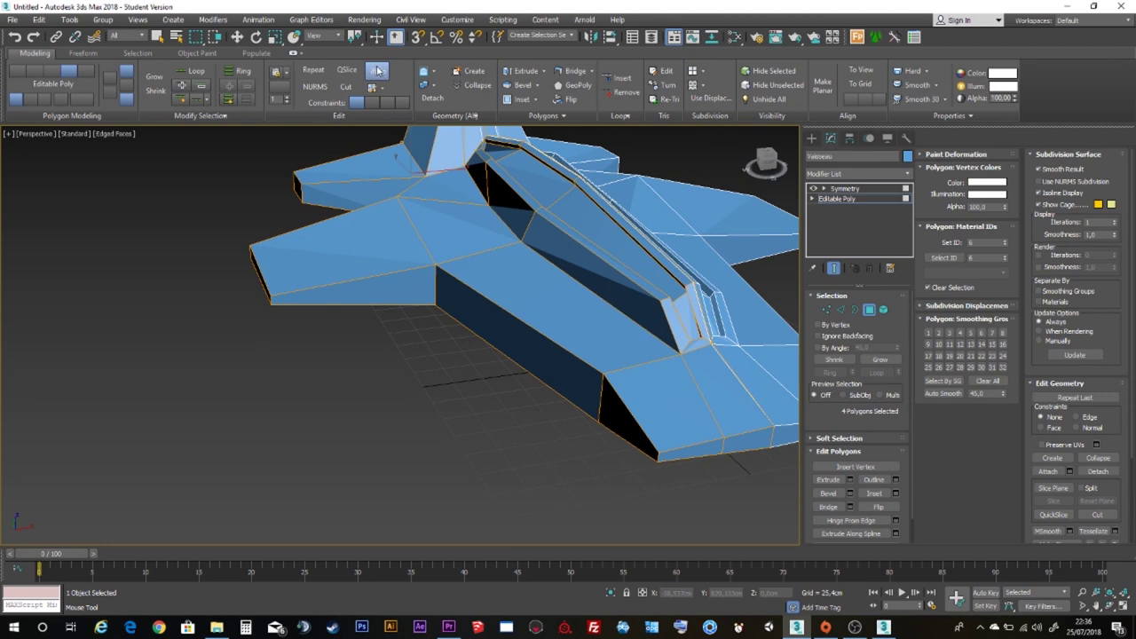
click(390, 267)
key(w)
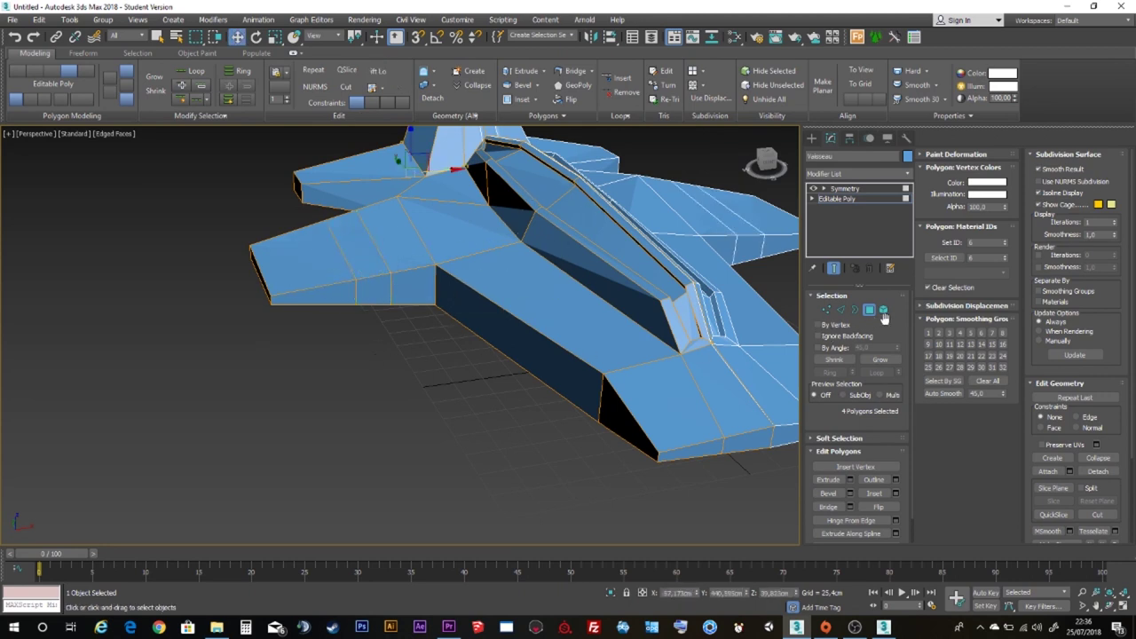
click(363, 289)
alt+middle_drag(364, 299, 381, 298)
scroll(382, 302, up, 5)
right_click(381, 303)
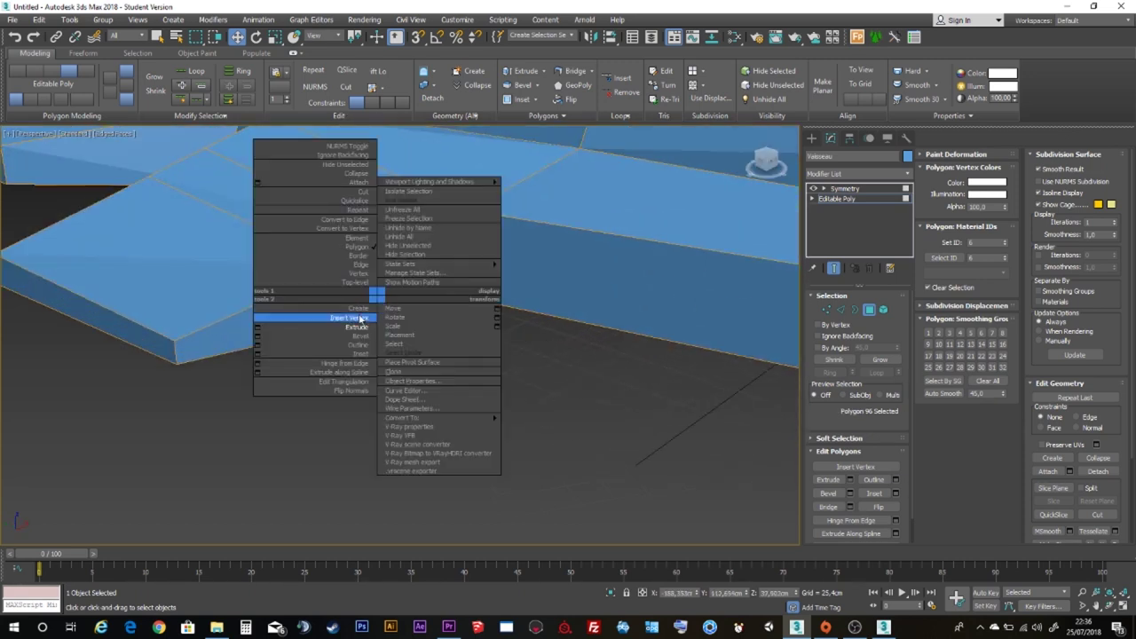
click(366, 353)
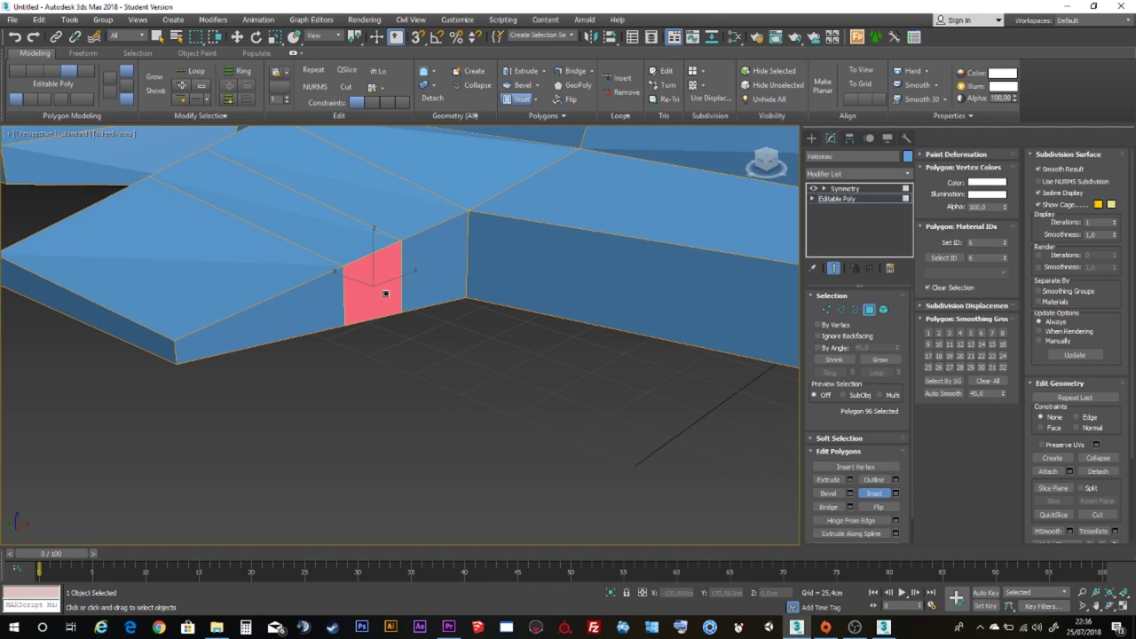
drag(386, 294, 381, 282)
key(w)
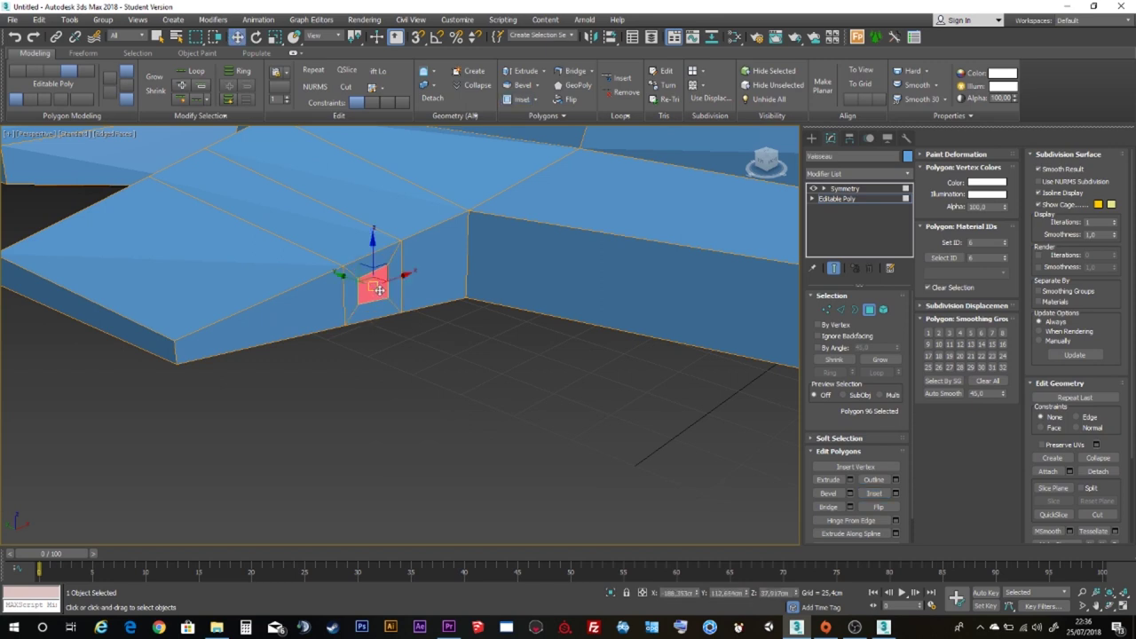
Extrude the inset square into a gun barrel under the wing.
right_click(379, 290)
click(355, 332)
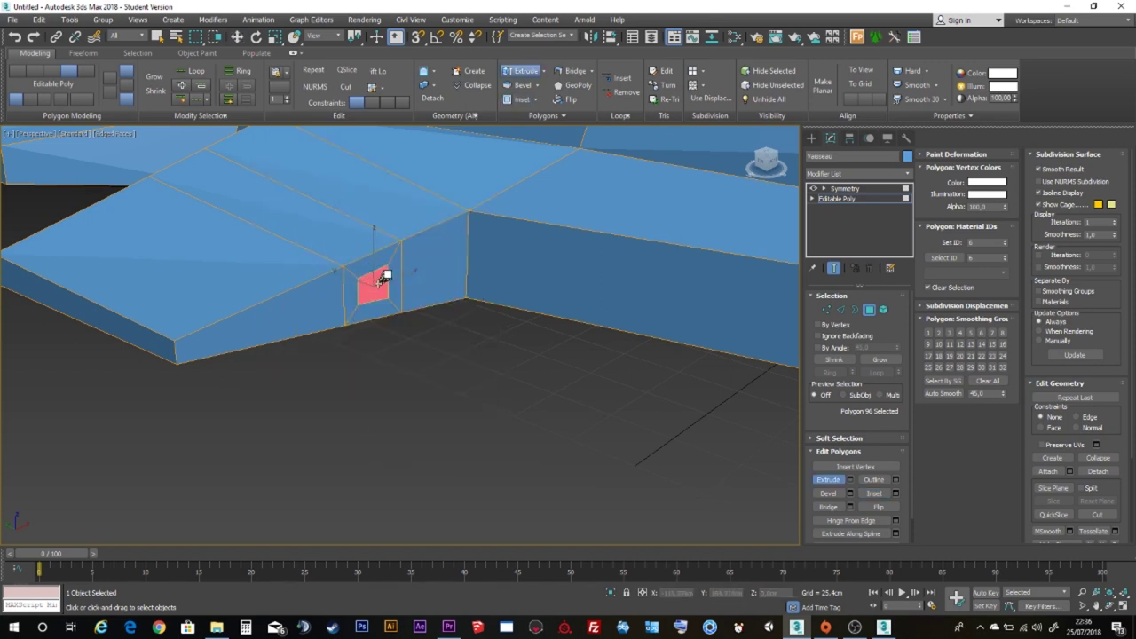
drag(385, 278, 403, 180)
mouse_move(403, 181)
alt+middle_down()
mouse_move(510, 348)
mouse_move(472, 347)
alt+middle_up()
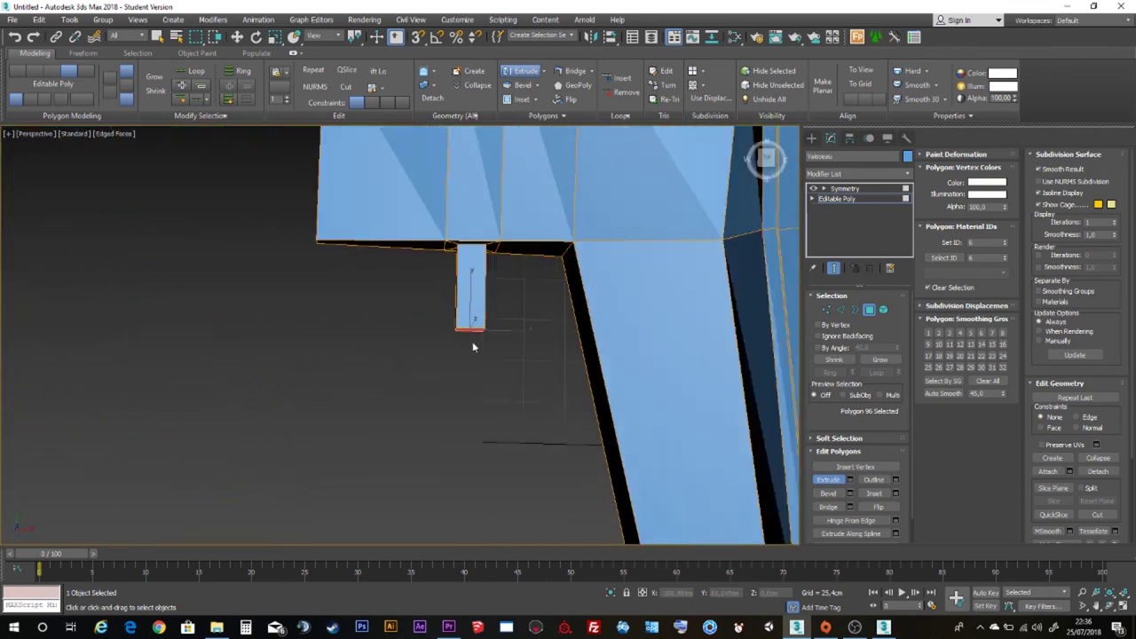
scroll(472, 347, down, 10)
Lengthen the gun barrel by pulling its end face further out.
alt+middle_drag(502, 358, 555, 297)
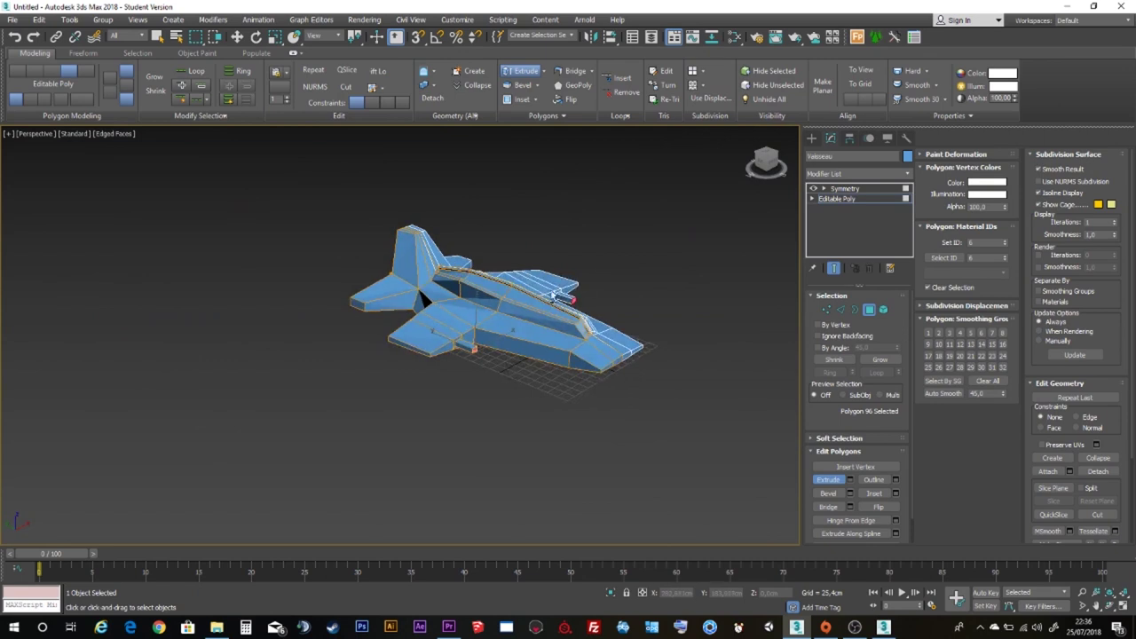
scroll(555, 298, up, 5)
scroll(519, 381, up, 5)
scroll(502, 369, up, 1)
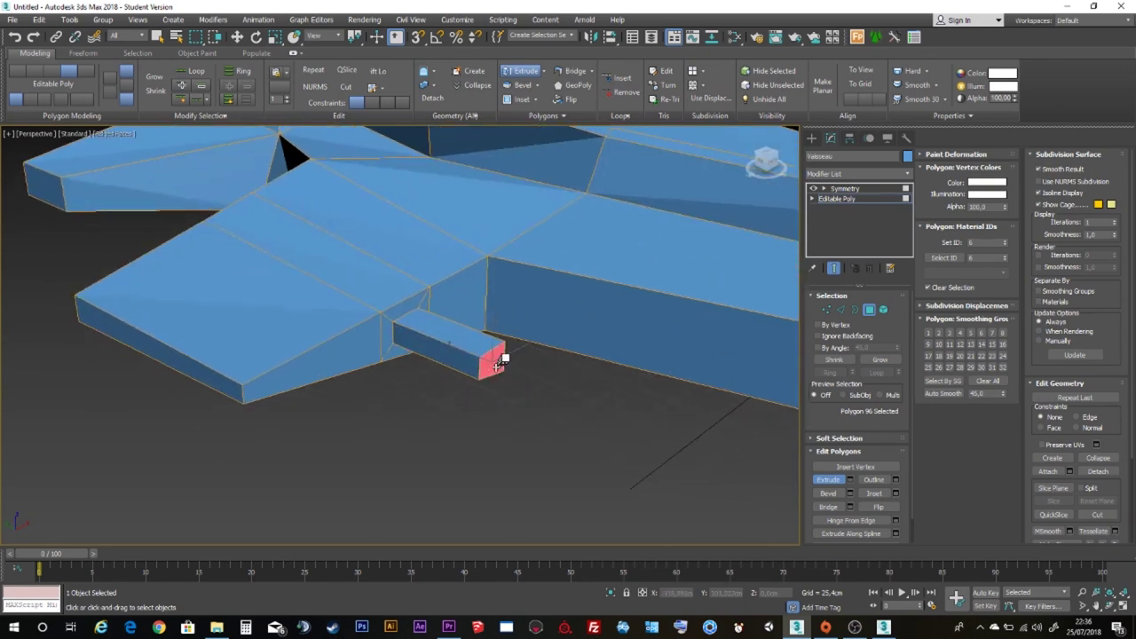
drag(502, 359, 506, 347)
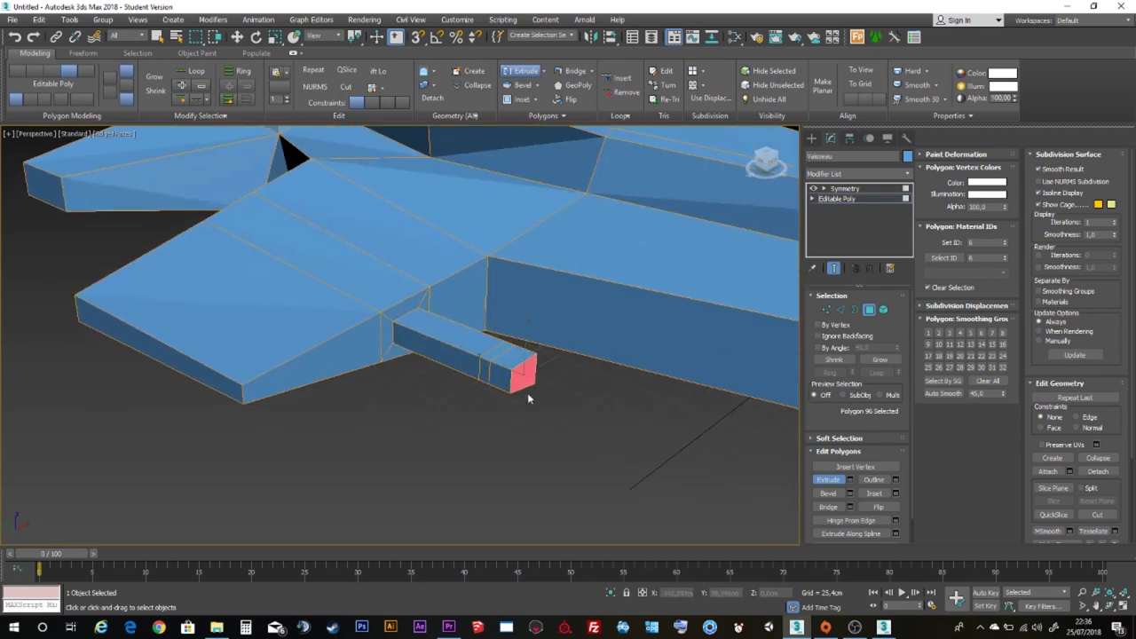
scroll(528, 399, up, 6)
scroll(528, 346, down, 1)
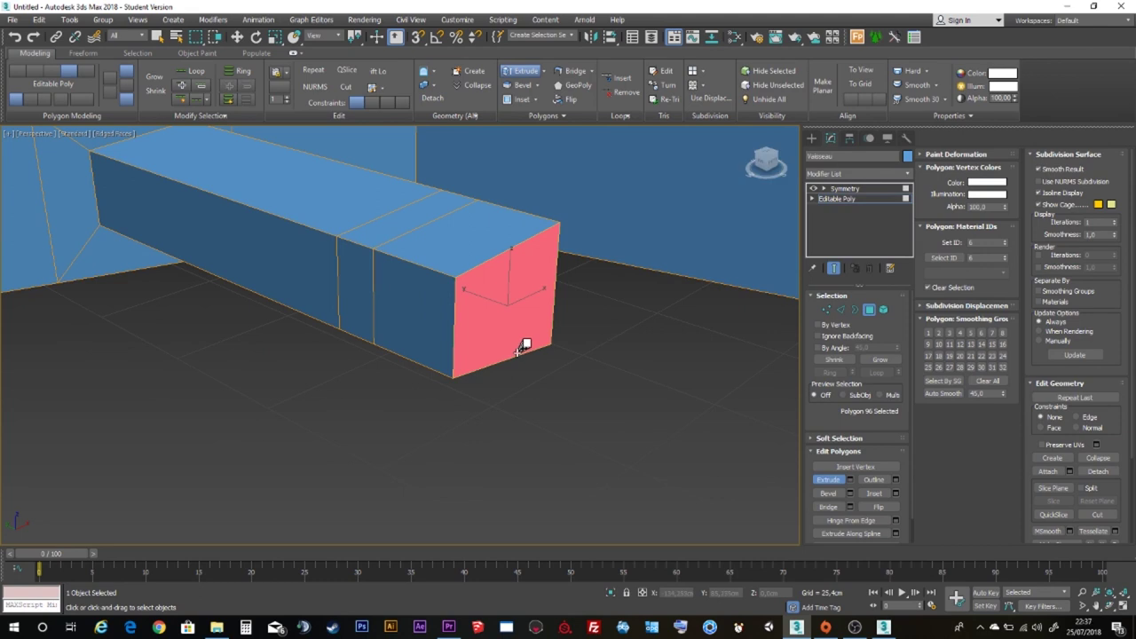
Scale down the barrel's end face and extrude it into a thin tapered tip.
key(r)
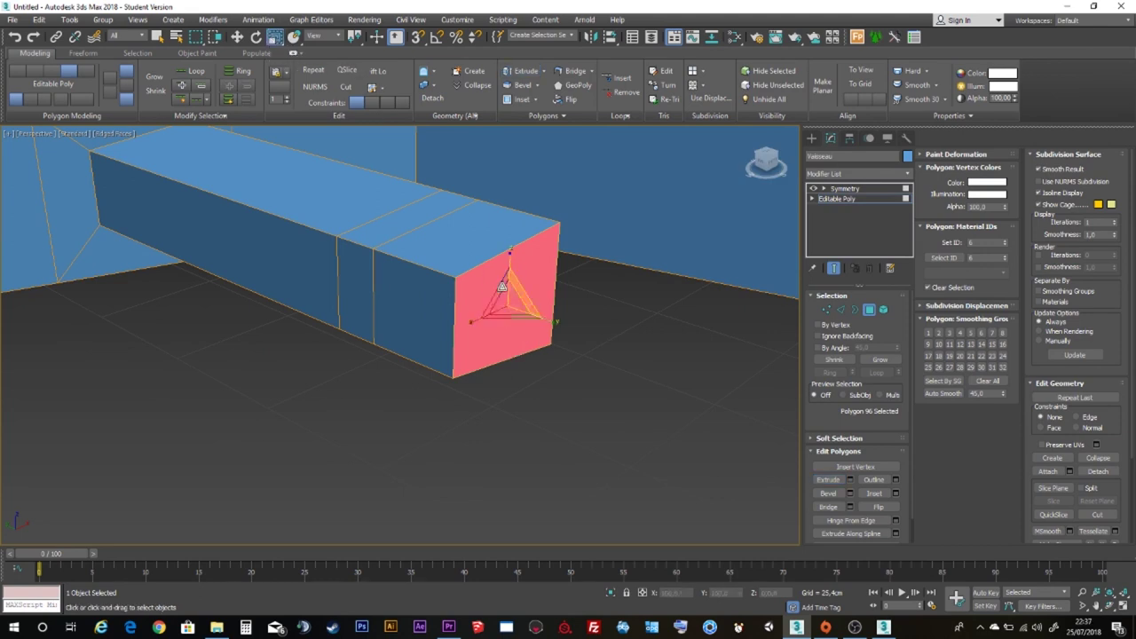
drag(509, 300, 521, 310)
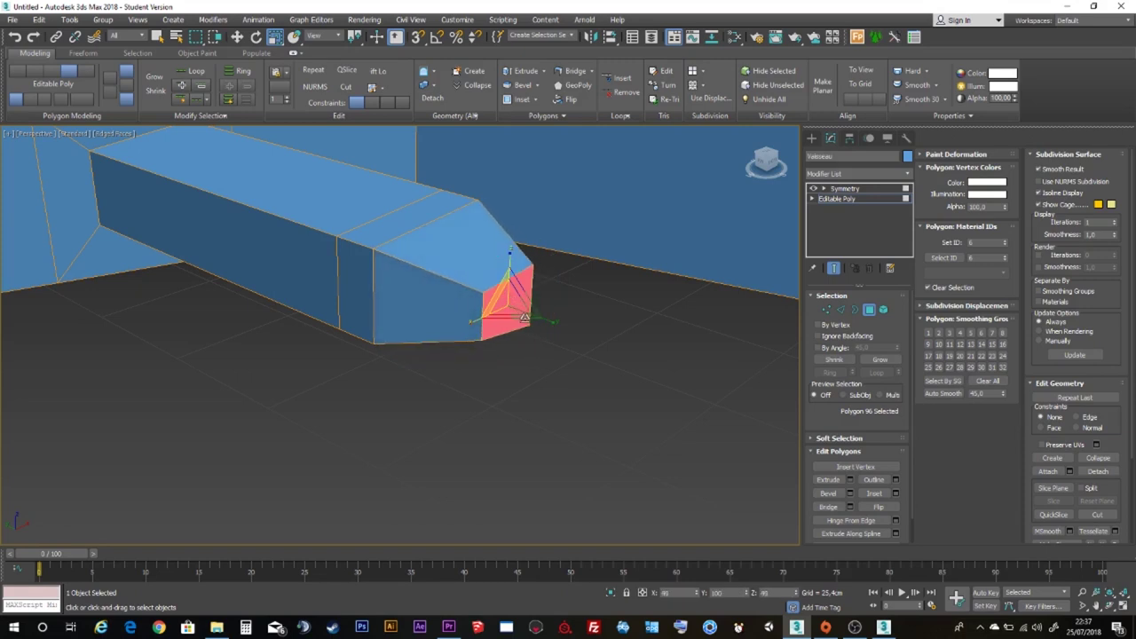
right_click(507, 304)
click(510, 293)
drag(510, 293, 493, 312)
Extrude the barrel's band faces along Local Normal by 2.81 cm to form a raised collar, then exit Polygon mode.
click(354, 264)
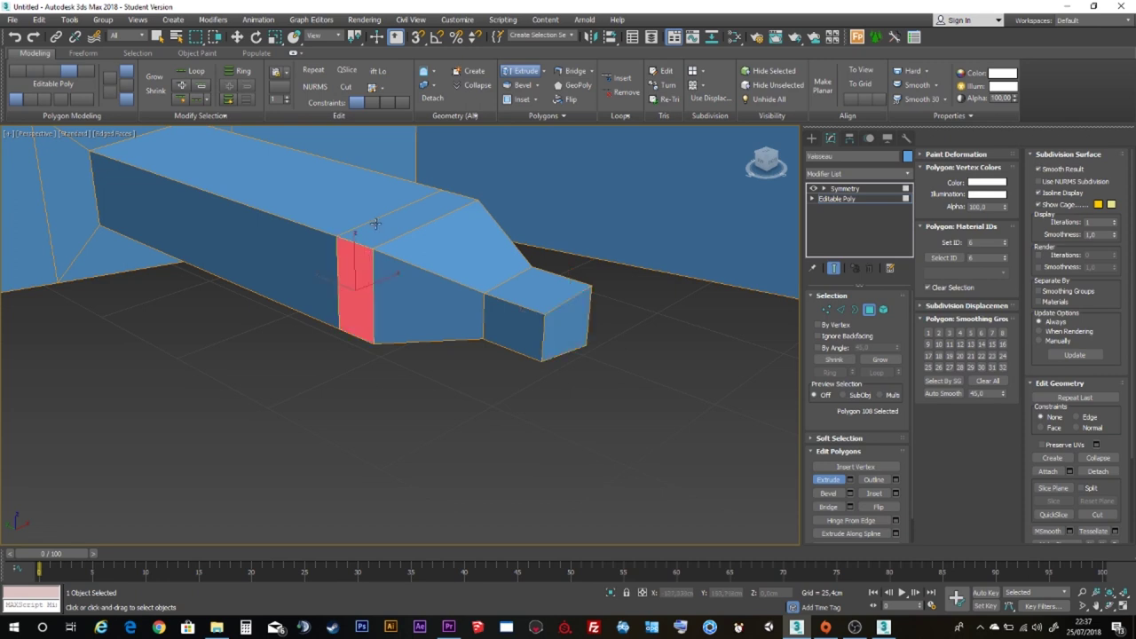
ctrl+click(382, 218)
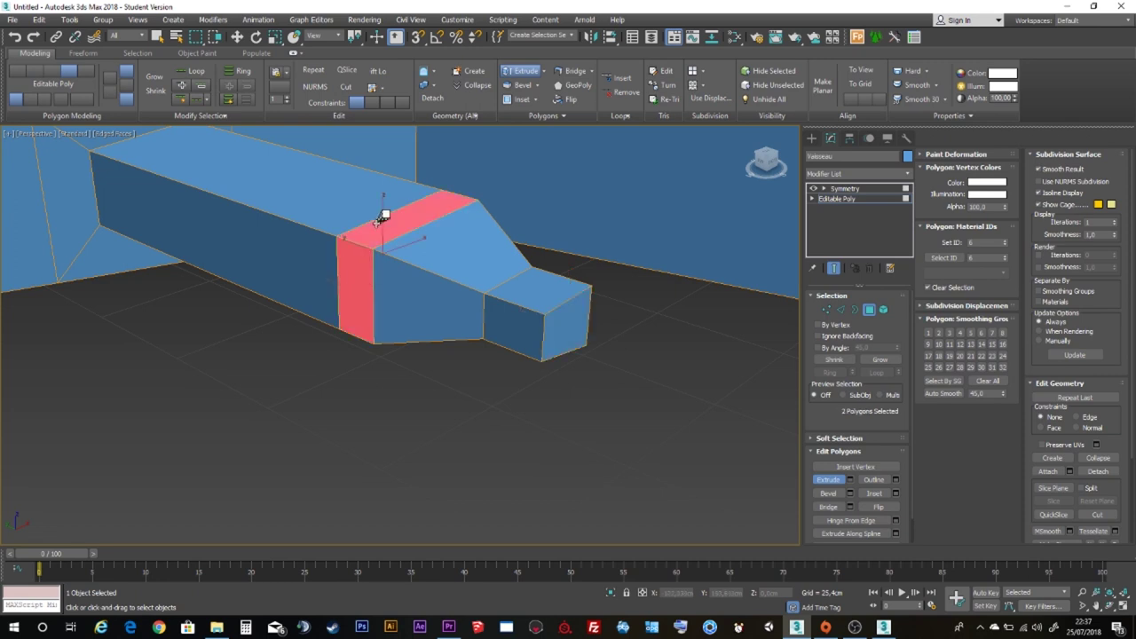
click(849, 481)
click(409, 341)
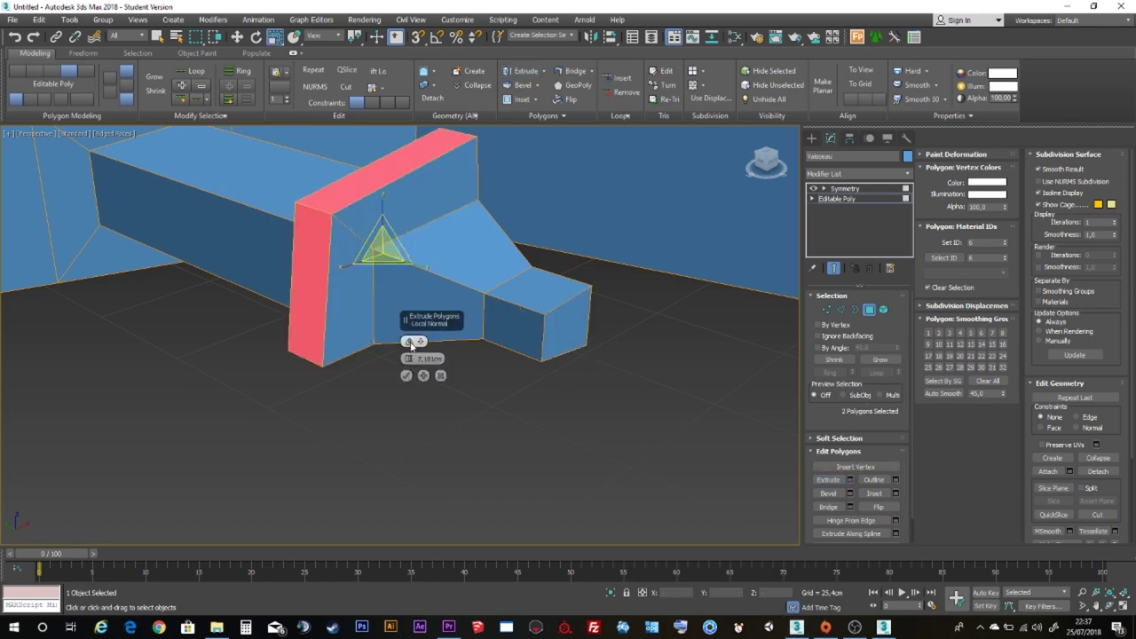
mouse_move(422, 342)
alt+middle_down()
mouse_move(575, 295)
mouse_move(505, 294)
mouse_move(419, 345)
alt+middle_up()
ctrl+click(497, 293)
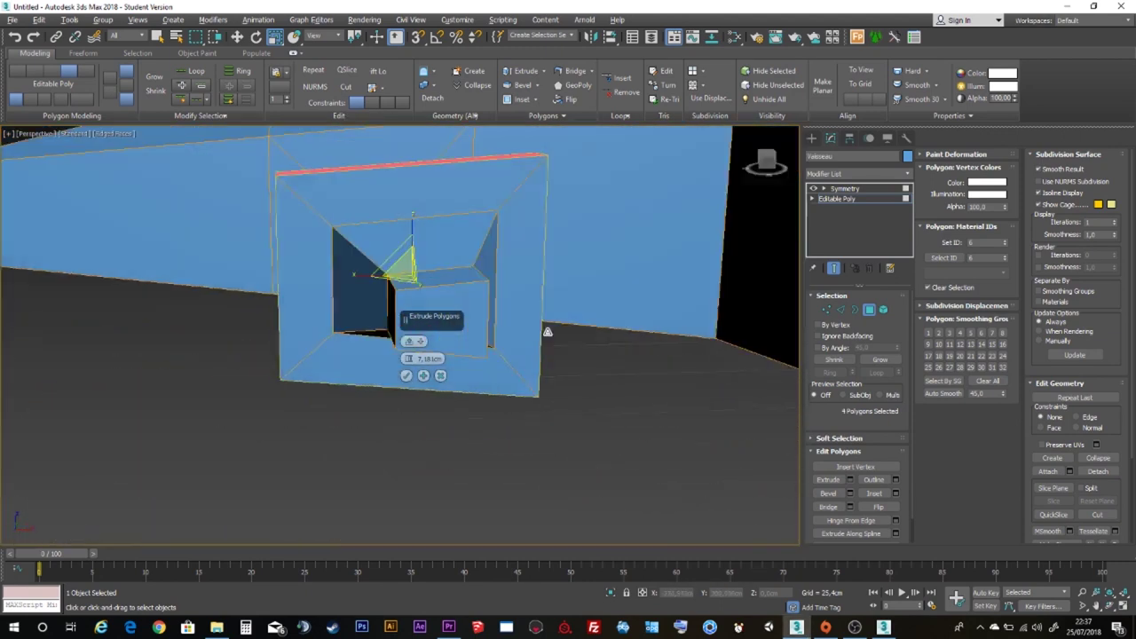
drag(407, 358, 408, 363)
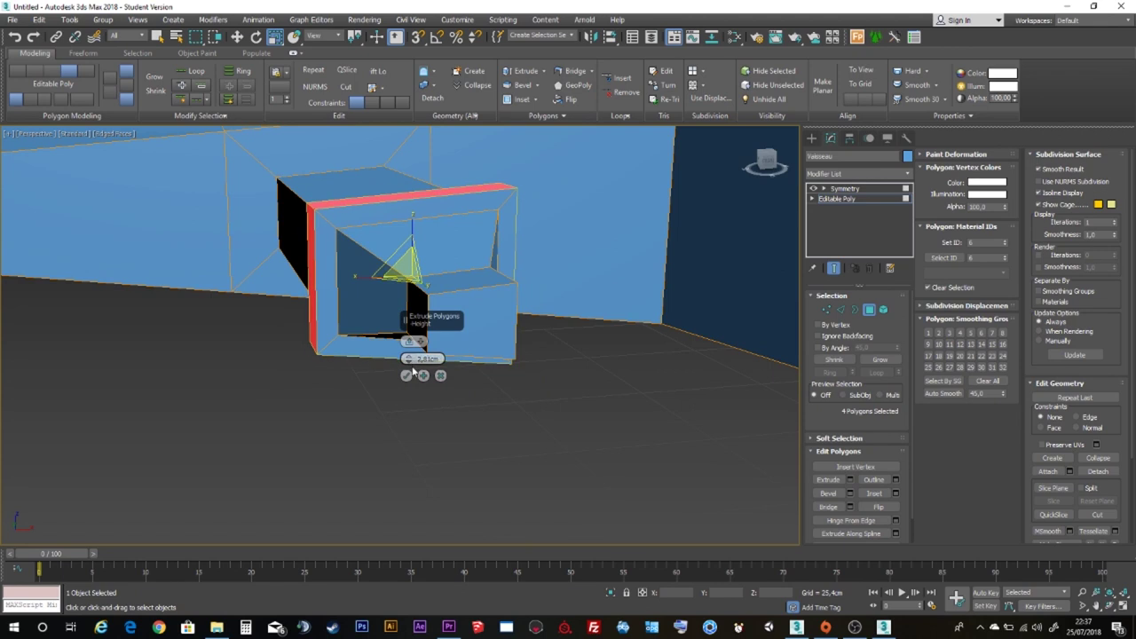
alt+middle_drag(408, 382, 370, 347)
scroll(407, 359, down, 3)
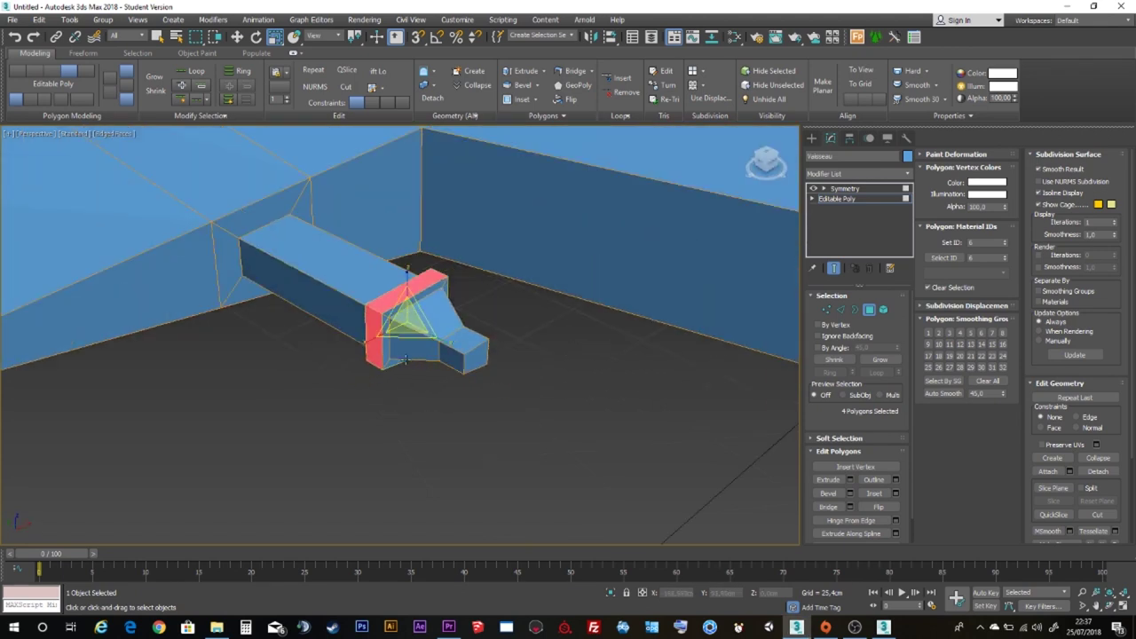
click(870, 309)
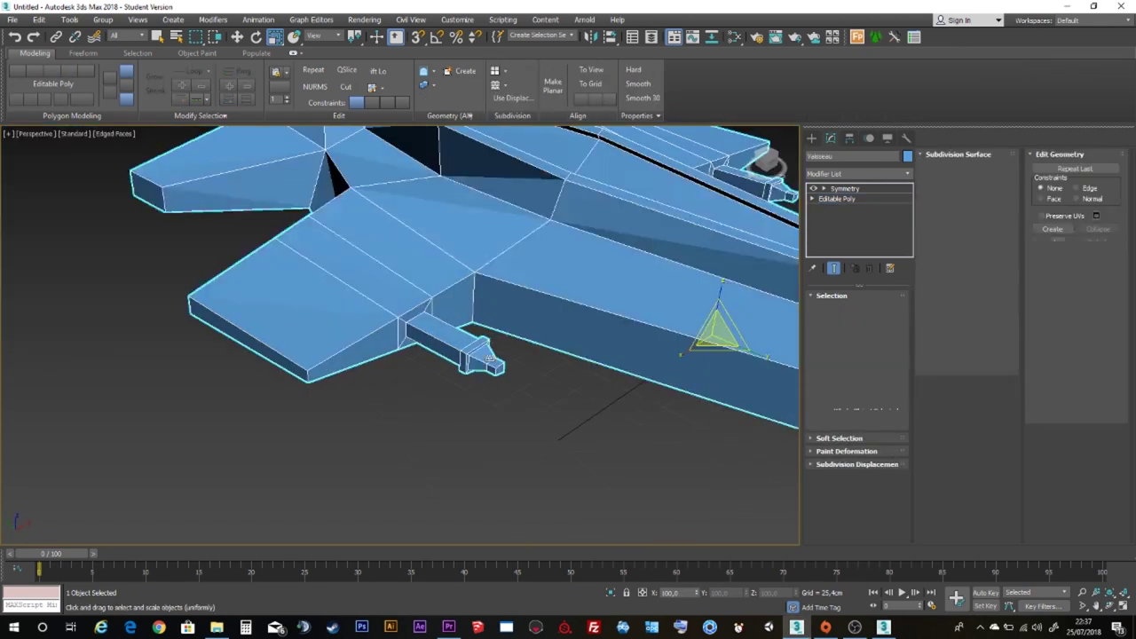
In Edge mode, move the wing's front corner edge and a neighbouring edge to sweep the wing.
scroll(536, 378, down, 4)
scroll(536, 378, down, 3)
mouse_move(536, 380)
alt+middle_down()
mouse_move(560, 441)
mouse_move(569, 416)
alt+middle_up()
scroll(572, 420, up, 5)
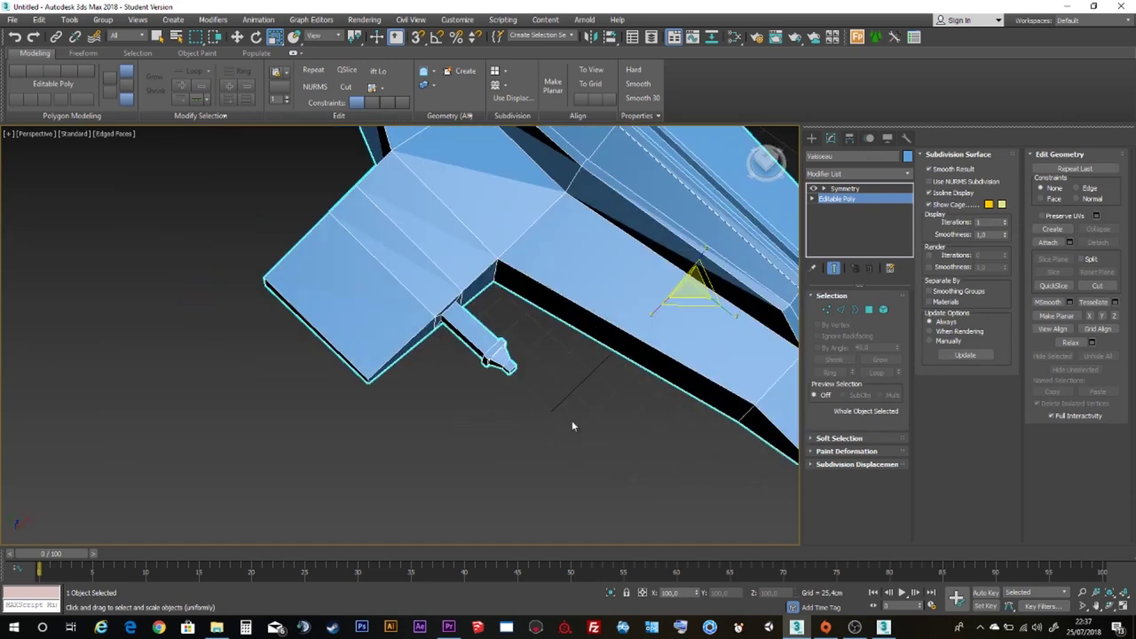
click(841, 310)
mouse_move(426, 395)
alt+middle_down()
mouse_move(452, 353)
mouse_move(428, 323)
alt+middle_up()
click(431, 317)
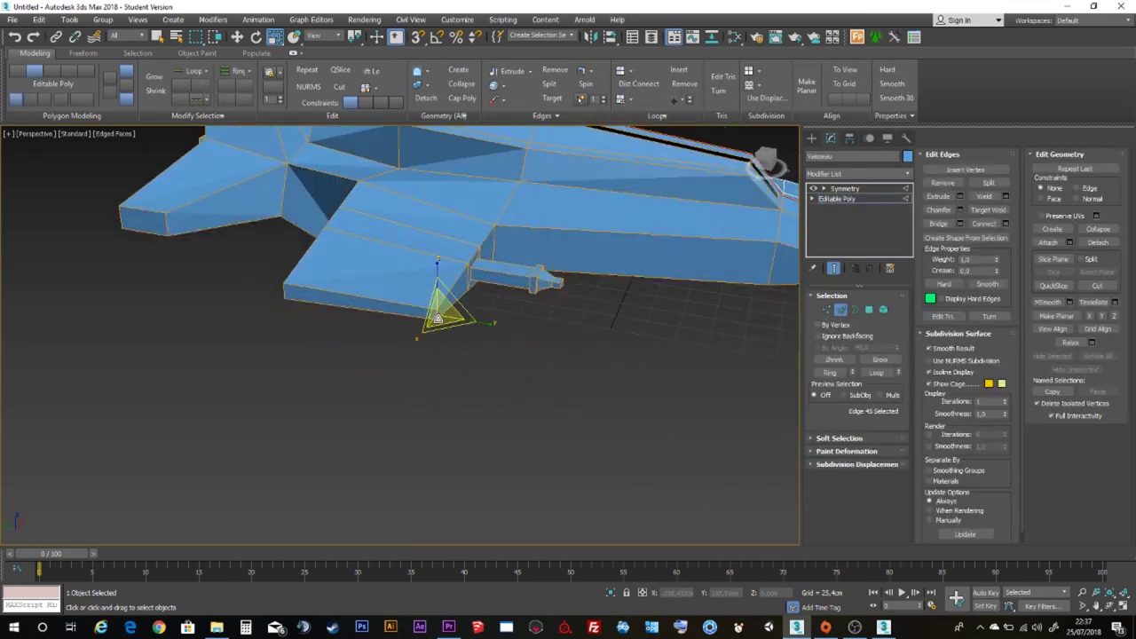
key(w)
drag(413, 310, 365, 308)
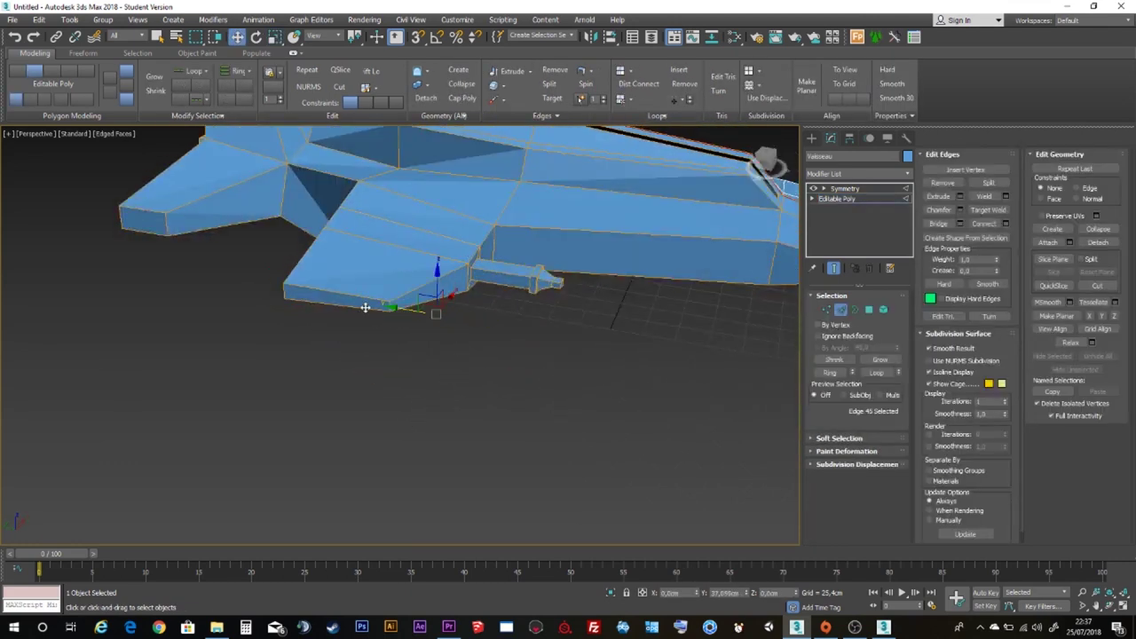
drag(424, 275, 499, 319)
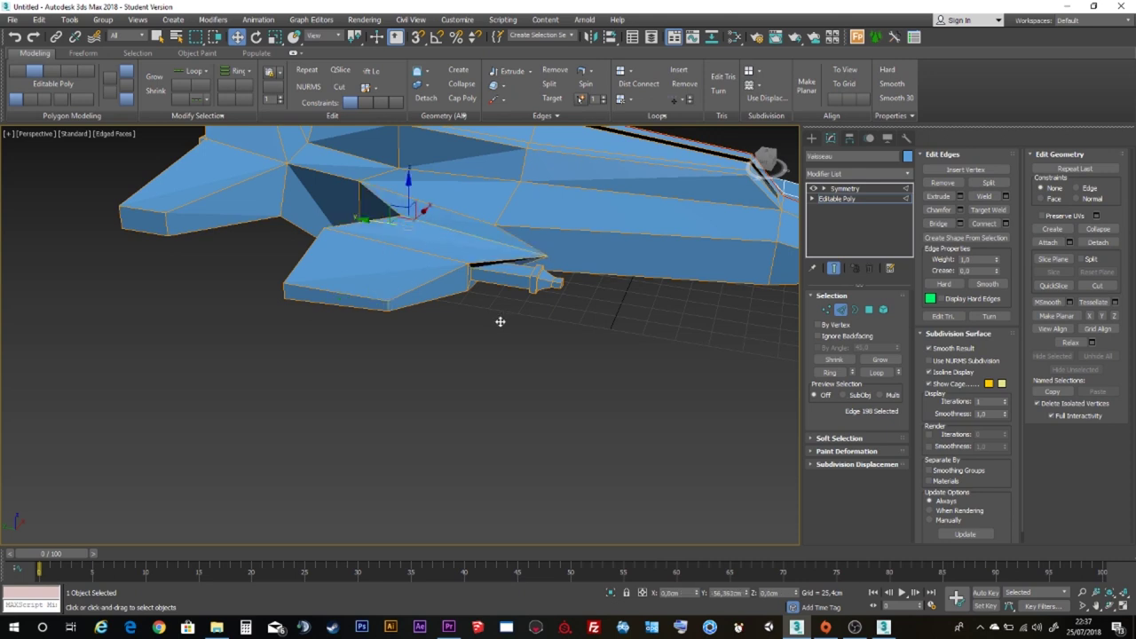
Shift a group of wing edges and pull the bottom-left corner edge outward to the left.
alt+middle_drag(500, 321, 534, 375)
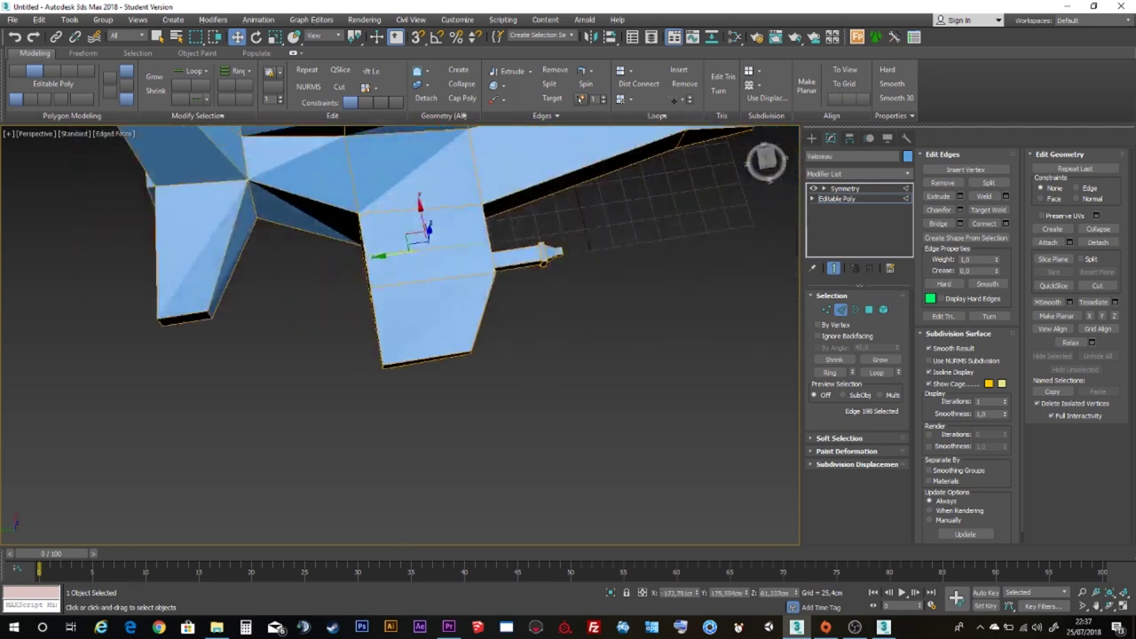
drag(476, 349, 461, 373)
alt+middle_drag(461, 374, 499, 360)
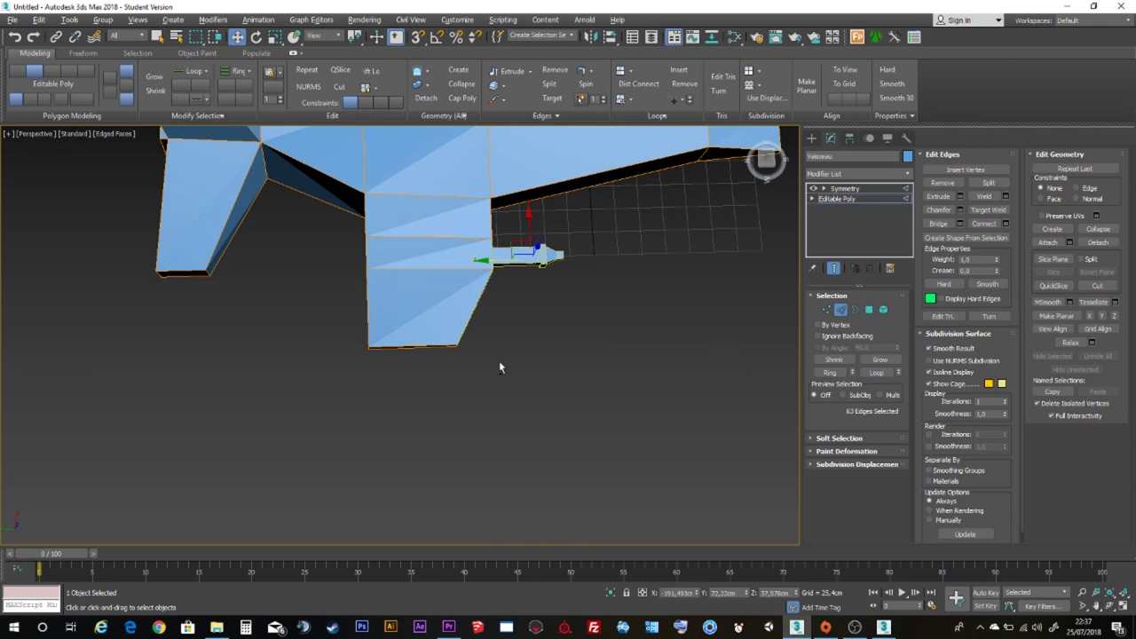
drag(481, 263, 472, 263)
click(470, 285)
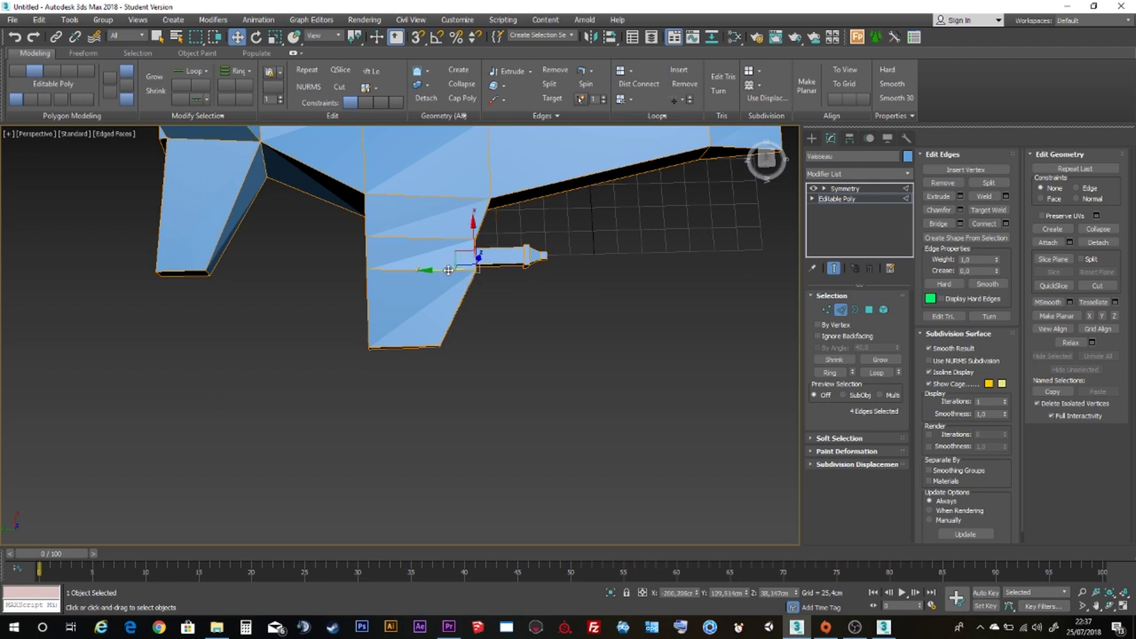
click(364, 346)
drag(339, 348, 323, 349)
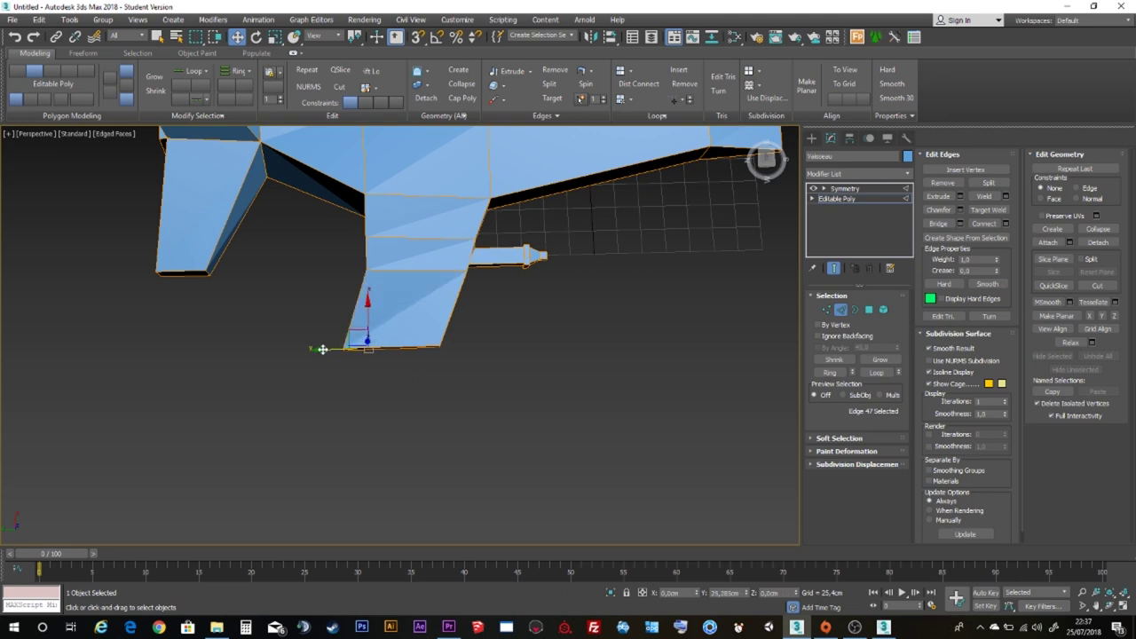
mouse_move(323, 348)
alt+middle_down()
mouse_move(403, 319)
mouse_move(355, 328)
mouse_move(293, 311)
mouse_move(480, 361)
mouse_move(459, 317)
mouse_move(485, 279)
mouse_move(441, 289)
mouse_move(472, 350)
alt+middle_up()
scroll(293, 311, down, 3)
scroll(497, 355, up, 3)
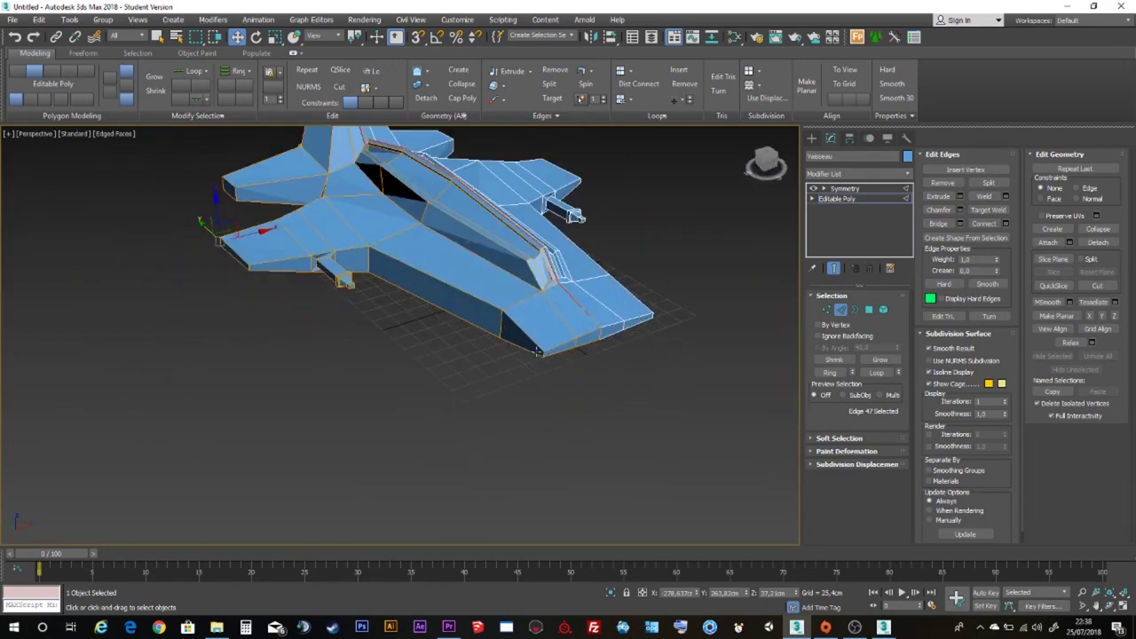
scroll(537, 359, up, 3)
Move the nose edge to reshape the tip, then exit Edge mode and deselect the ship.
click(547, 356)
drag(570, 349, 595, 342)
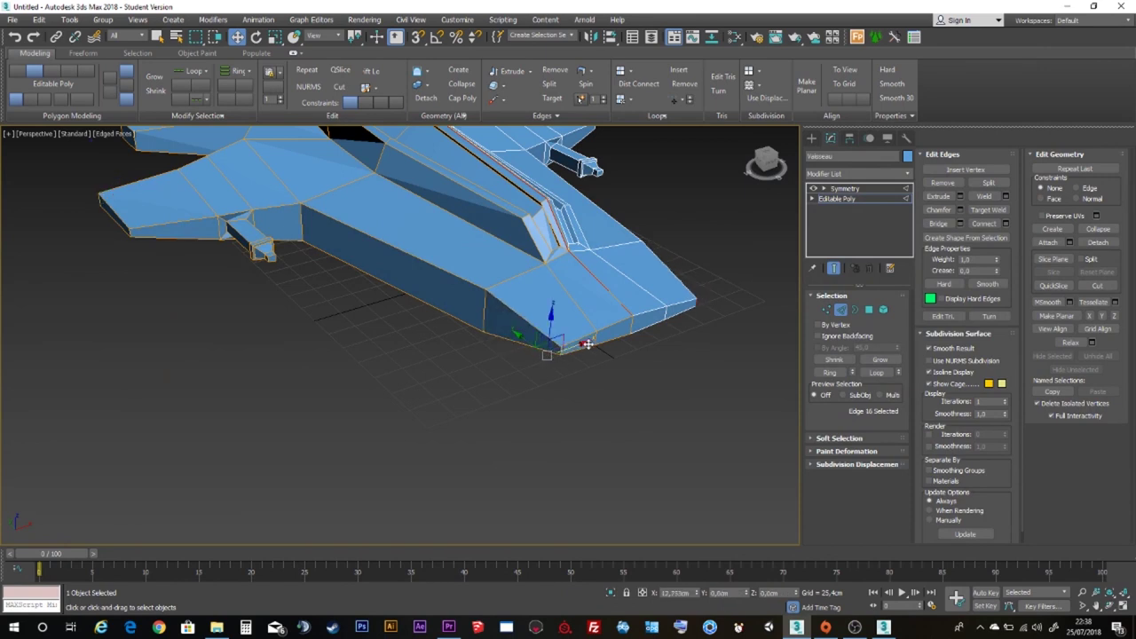
scroll(583, 350, down, 3)
mouse_move(583, 353)
alt+middle_down()
mouse_move(534, 366)
mouse_move(479, 326)
mouse_move(521, 333)
mouse_move(537, 293)
mouse_move(571, 296)
mouse_move(594, 267)
mouse_move(636, 269)
mouse_move(651, 282)
mouse_move(651, 312)
mouse_move(552, 365)
mouse_move(530, 352)
mouse_move(758, 356)
alt+middle_up()
click(841, 310)
mouse_move(629, 337)
alt+middle_down()
mouse_move(382, 382)
mouse_move(376, 406)
mouse_move(410, 347)
mouse_move(609, 331)
alt+middle_up()
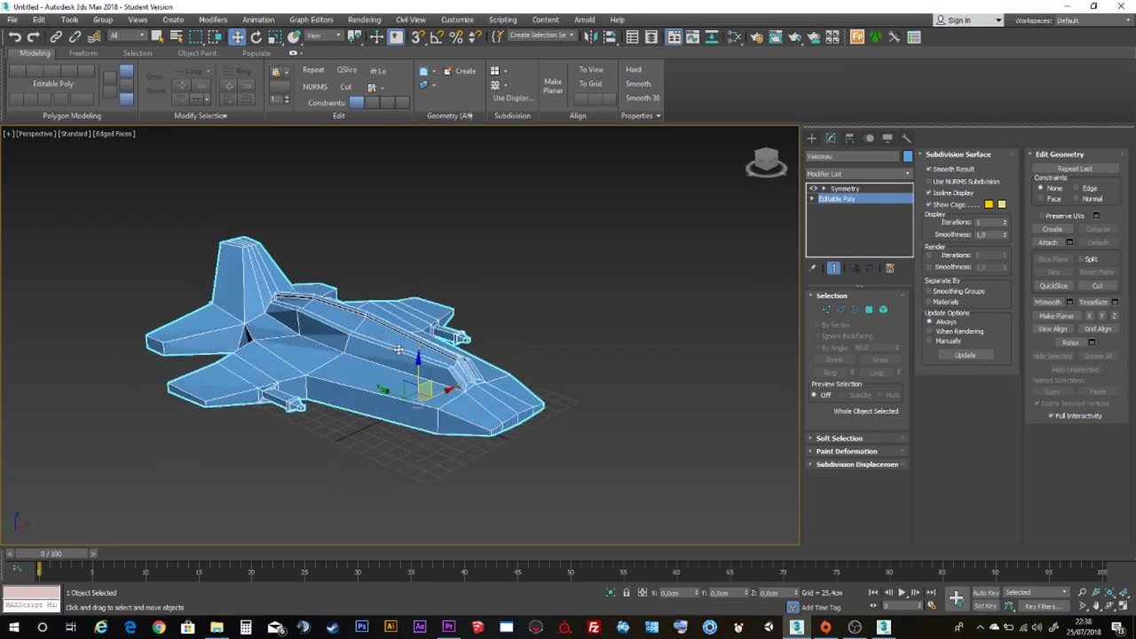
click(609, 331)
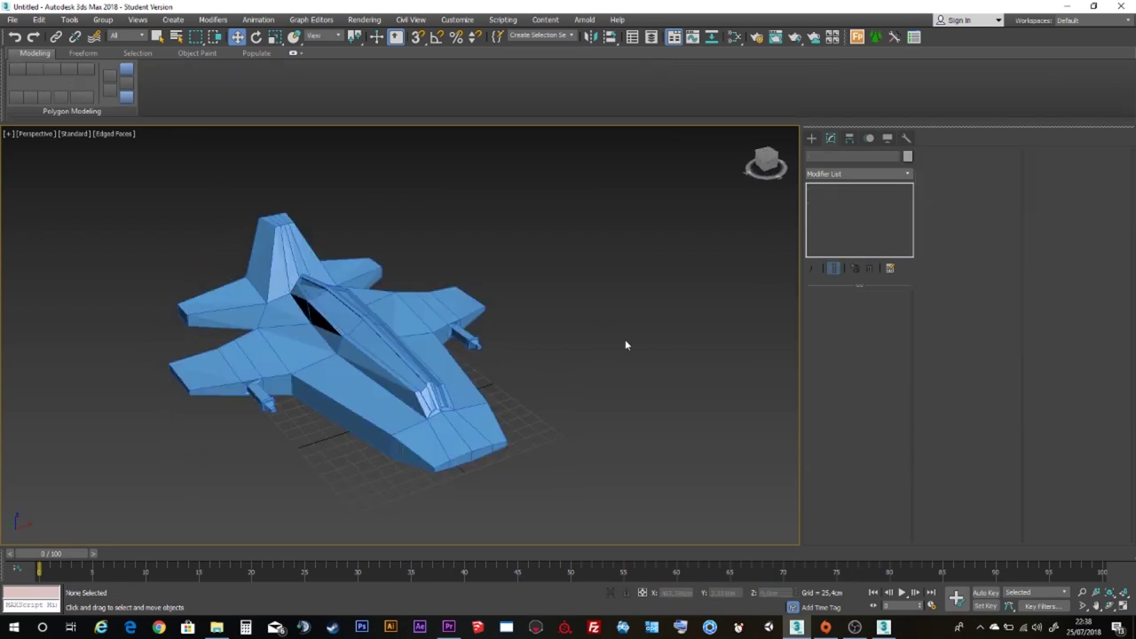